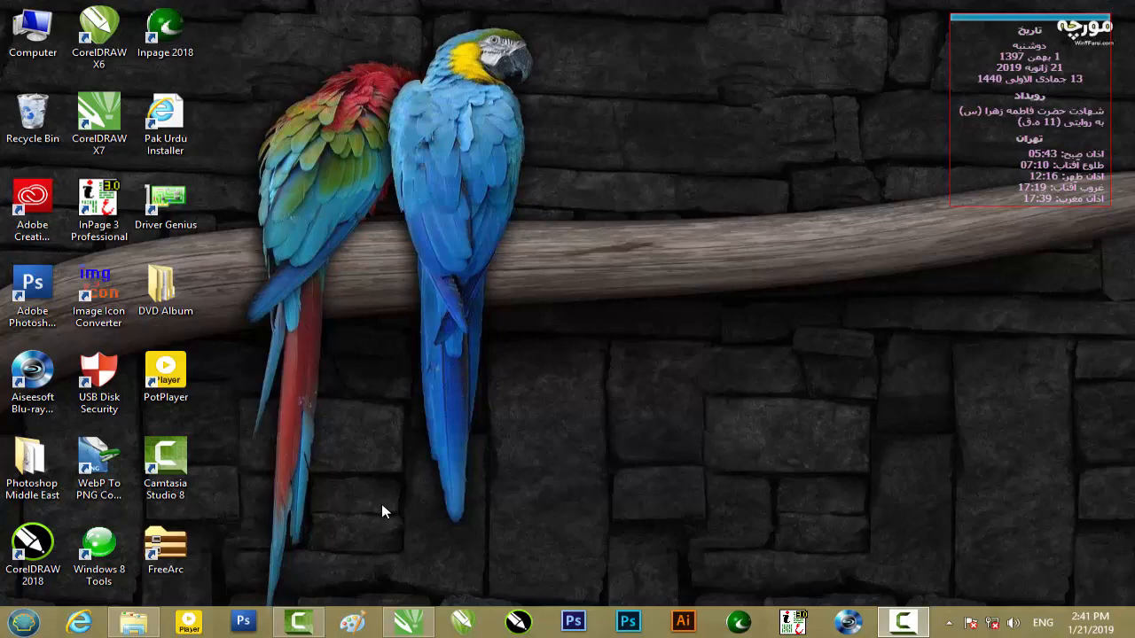
- View the finished design image Mehroz.jpg from the Mobile 1 folder and close the viewer
click(133, 624)
double_click(197, 153)
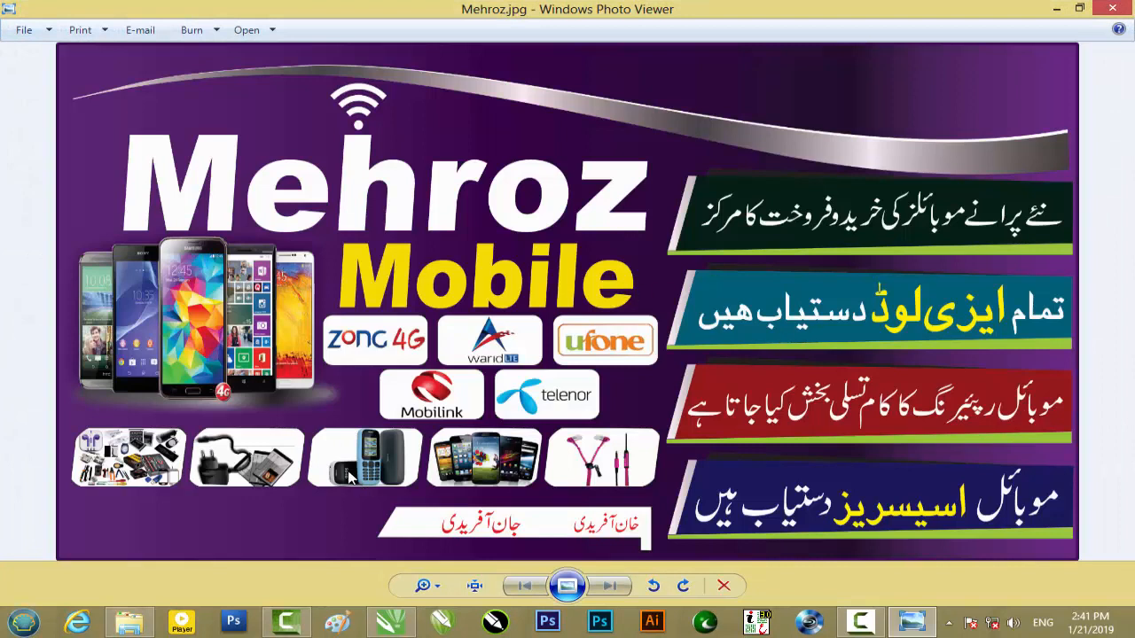
scroll(347, 470, up, 1)
scroll(347, 470, down, 2)
click(1112, 9)
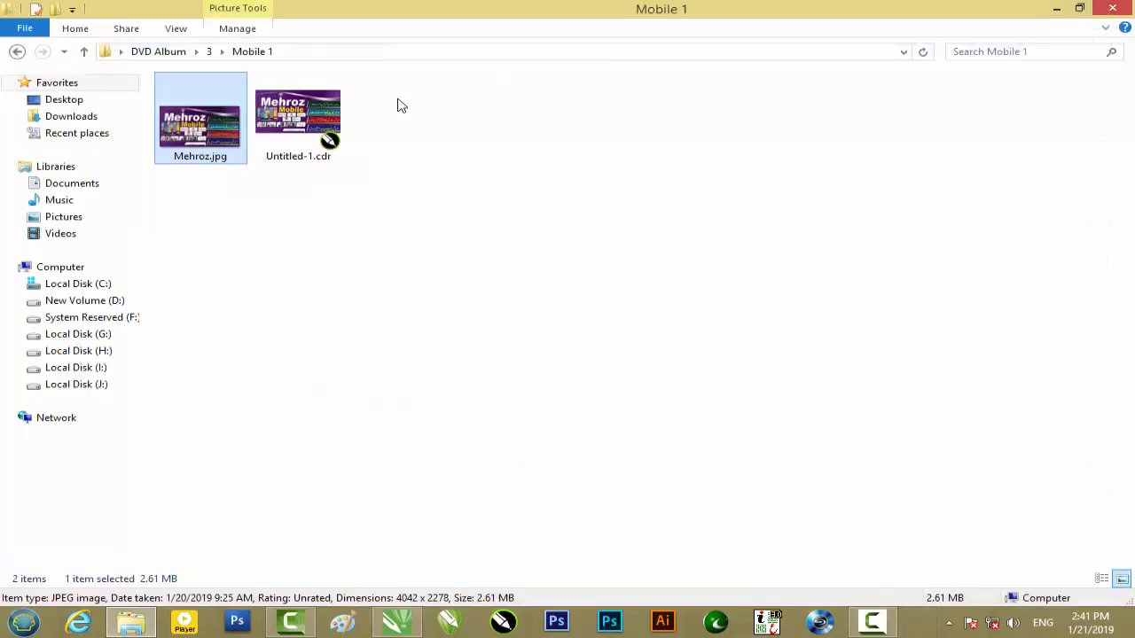
- Bring the Untitled-1.cdr design from the Mobile 1 folder into CorelDRAW X7
click(327, 163)
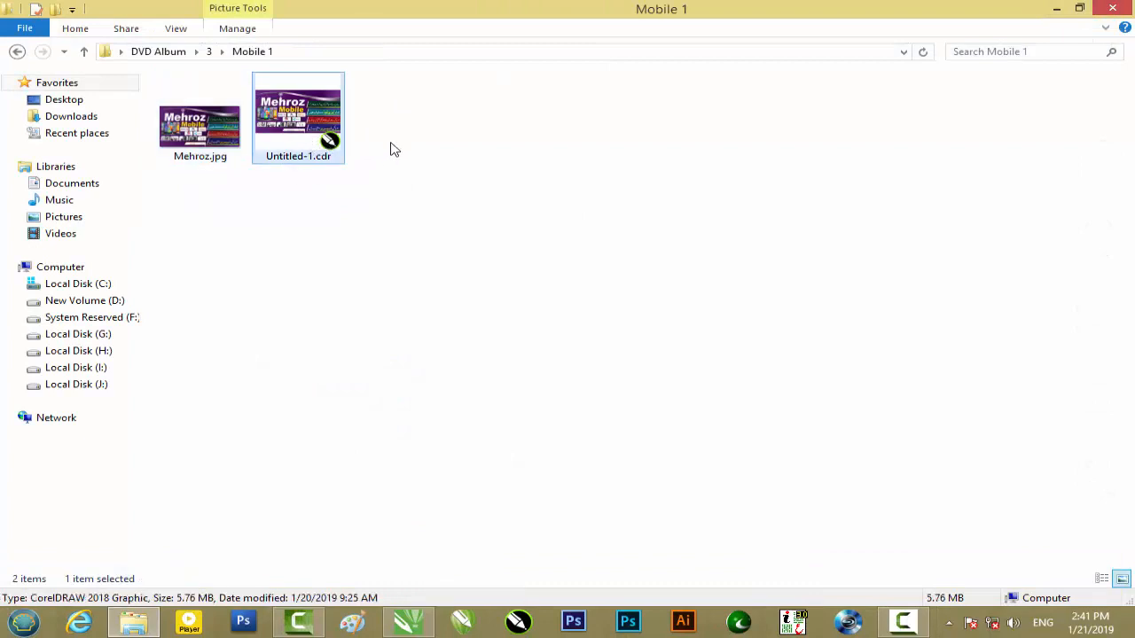
drag(301, 151, 434, 417)
drag(467, 342, 471, 254)
click(717, 304)
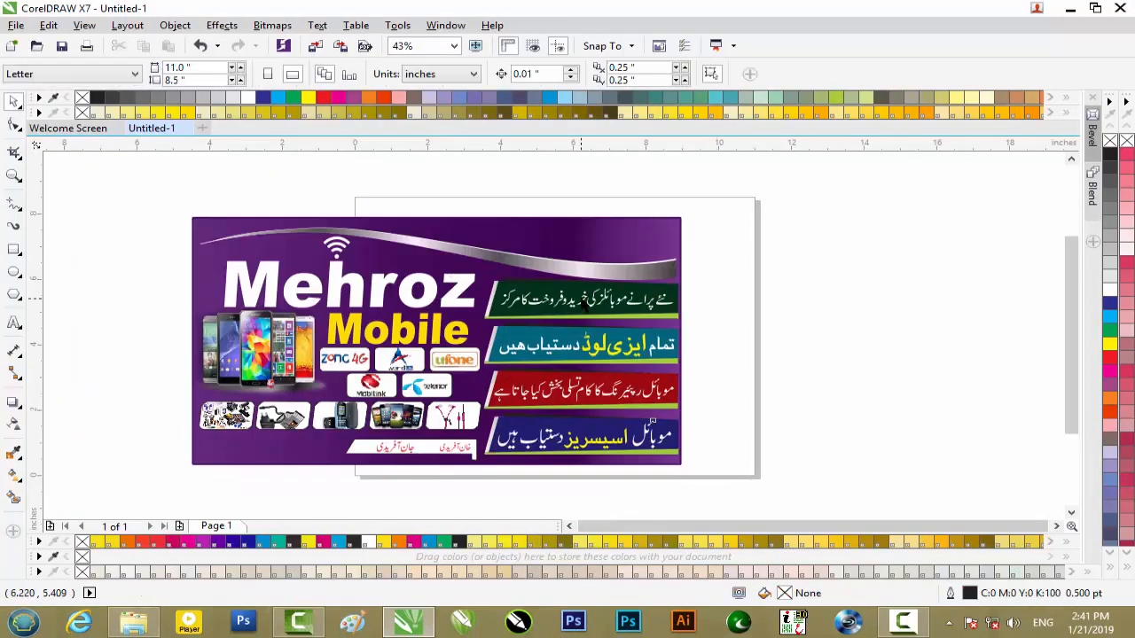
- Inspect the PowerClip contents of the Mehroz title text and exit the PowerClip editing
click(589, 301)
click(518, 174)
click(335, 275)
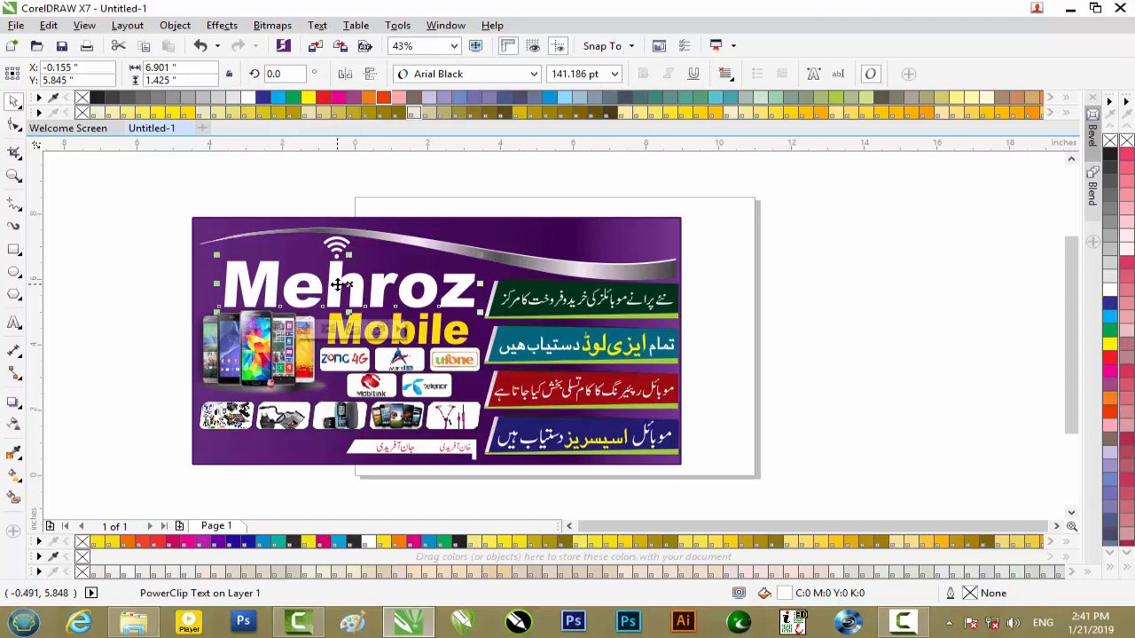
click(305, 329)
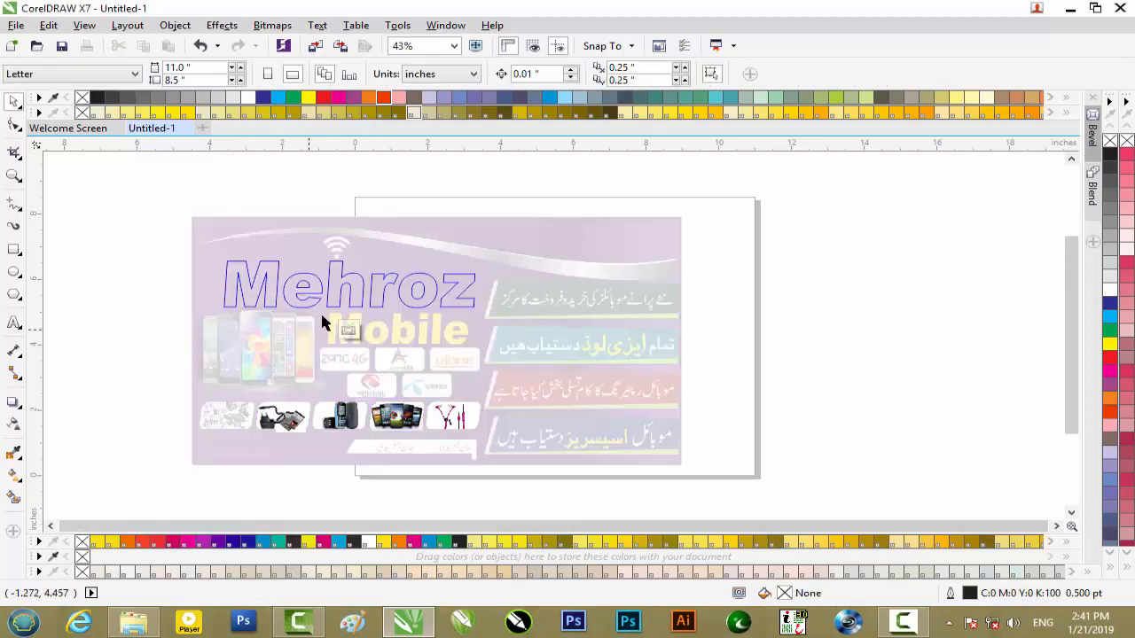
click(348, 330)
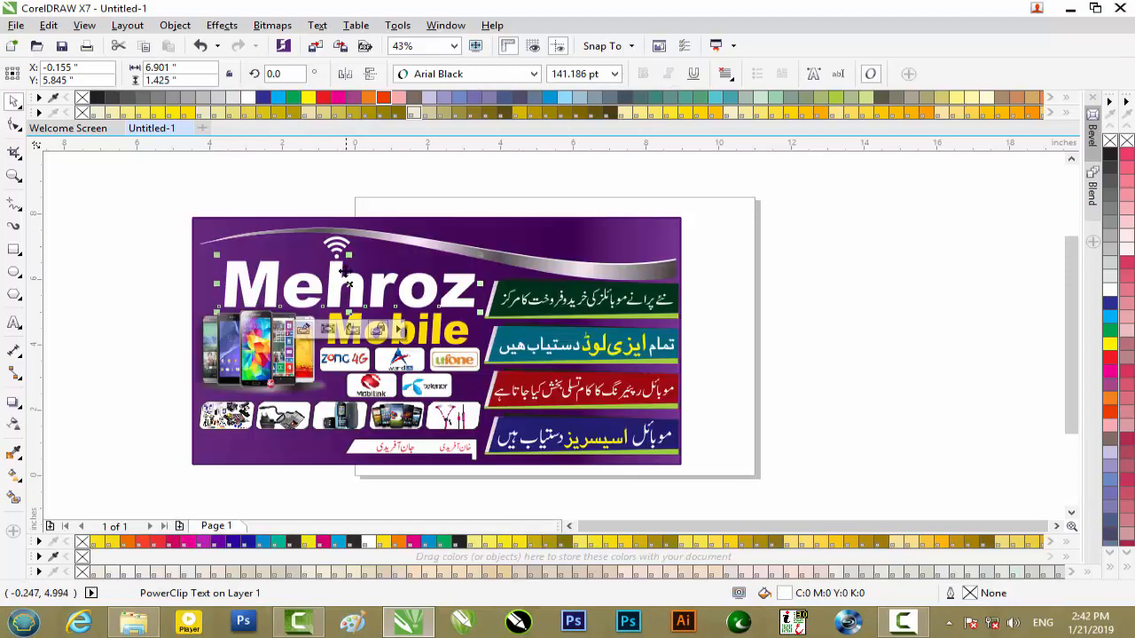
- Examine the Wi-Fi icon, the framed product pictures, the silver ribbon and the green Urdu text banner
click(335, 247)
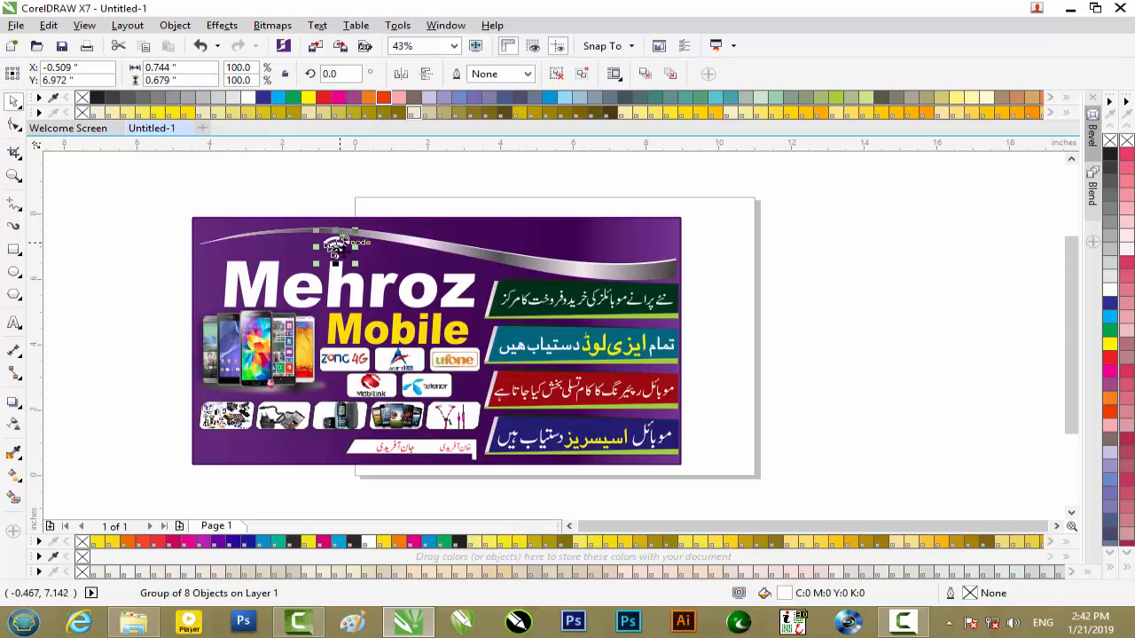
click(223, 420)
click(291, 418)
click(350, 421)
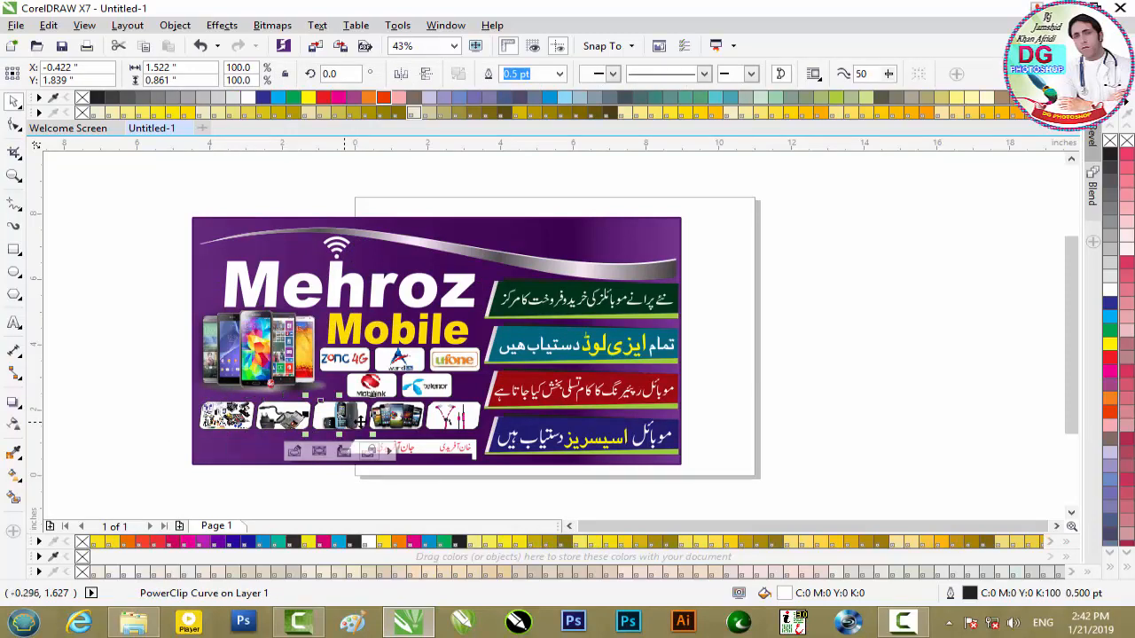
scroll(532, 263, up, 2)
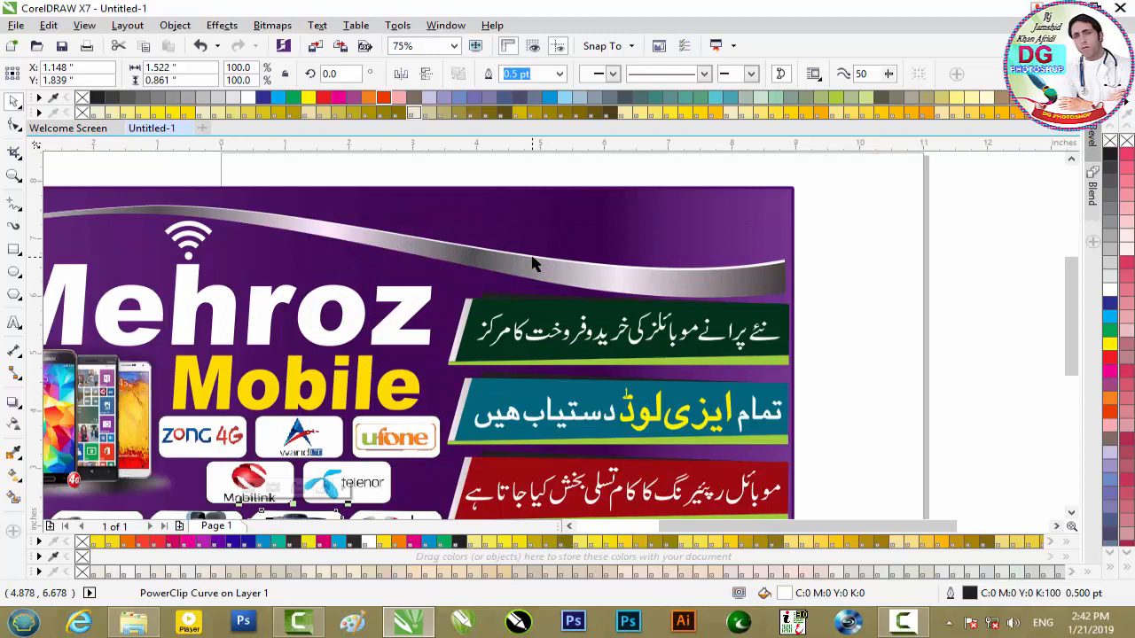
scroll(610, 330, up, 2)
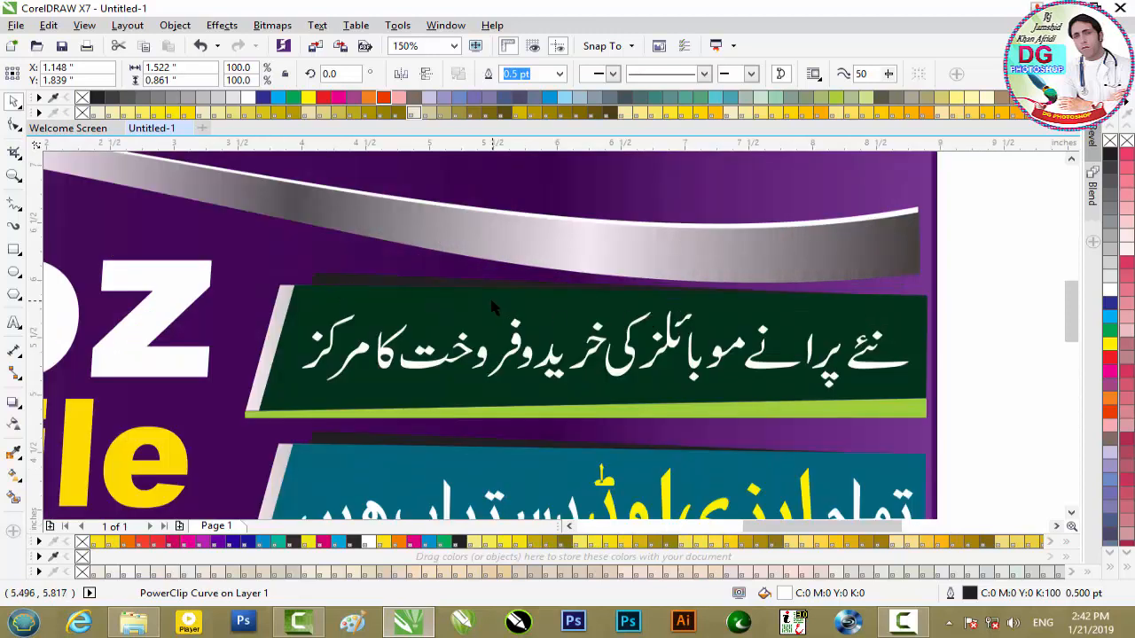
scroll(492, 306, down, 4)
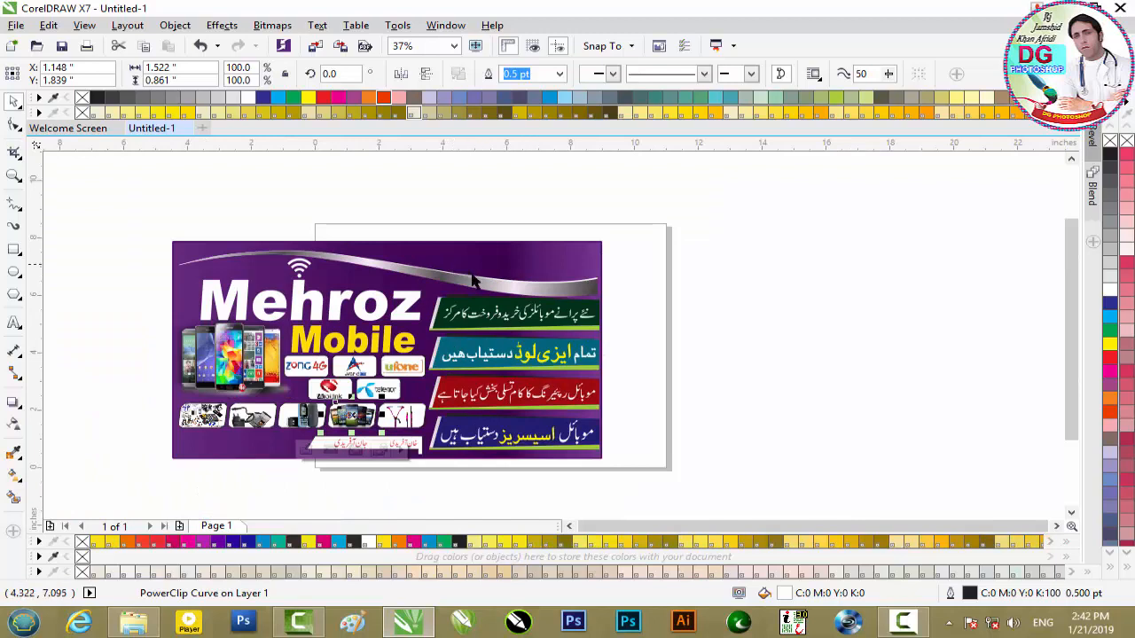
- Examine the Mehroz title, the network operator logos and the rounded frame behind the Zong 4G logo
scroll(297, 309, up, 2)
click(301, 303)
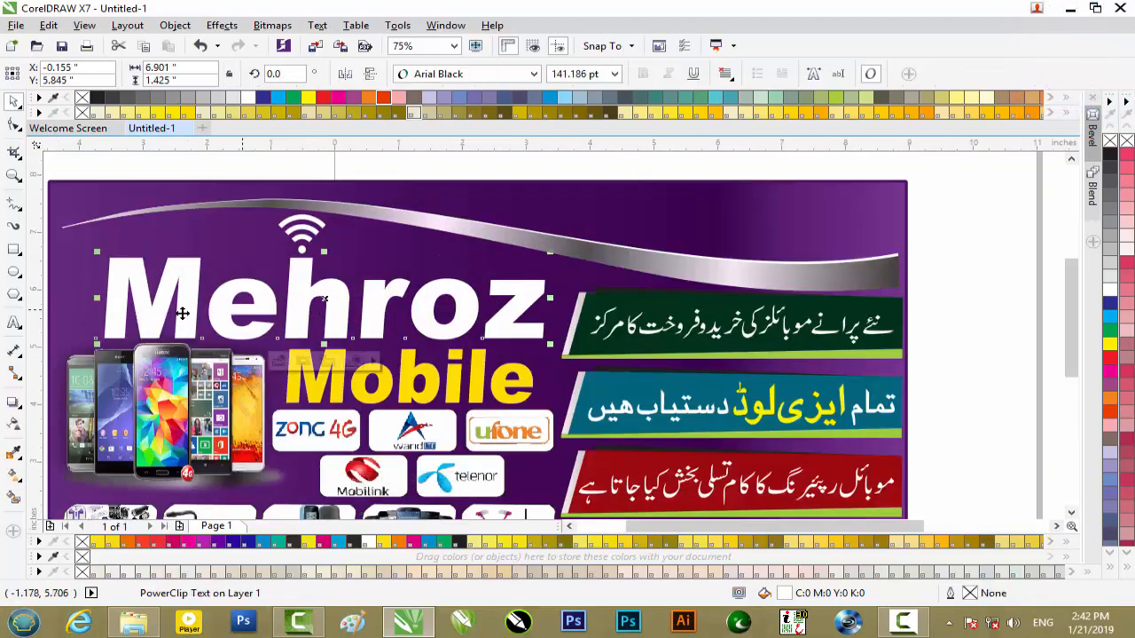
scroll(449, 292, down, 2)
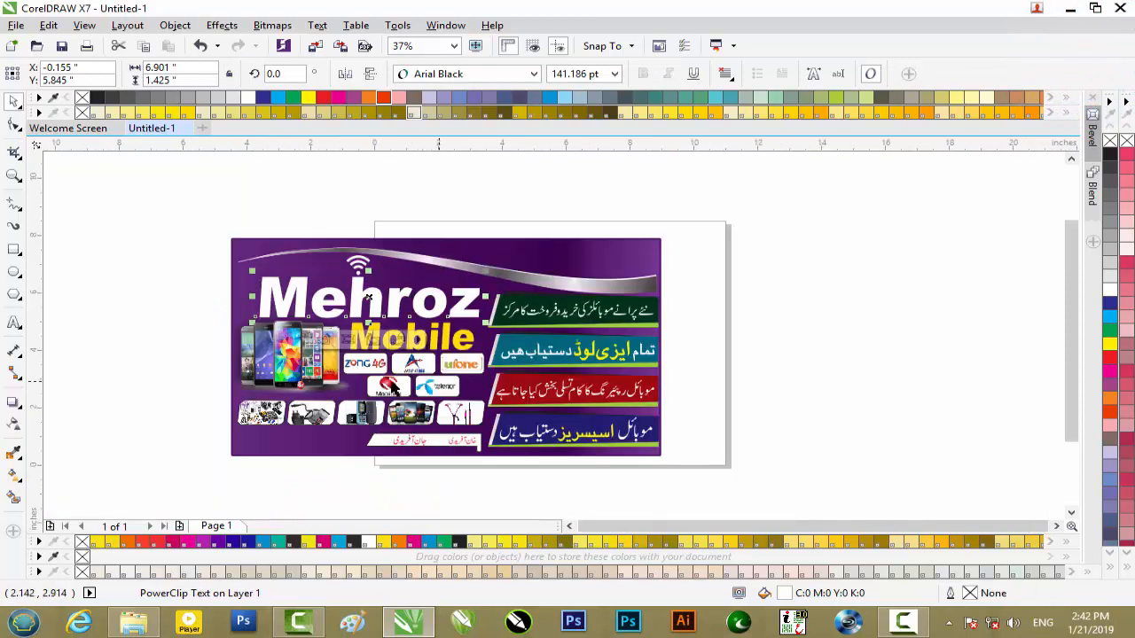
scroll(393, 380, up, 3)
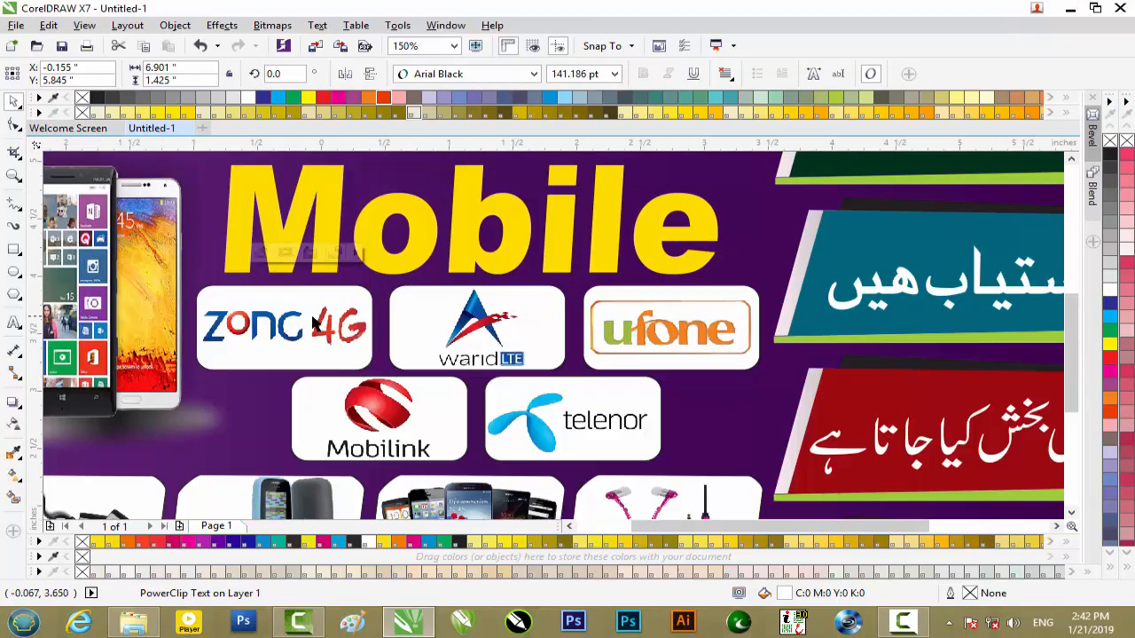
scroll(319, 325, down, 2)
scroll(295, 325, up, 2)
click(293, 325)
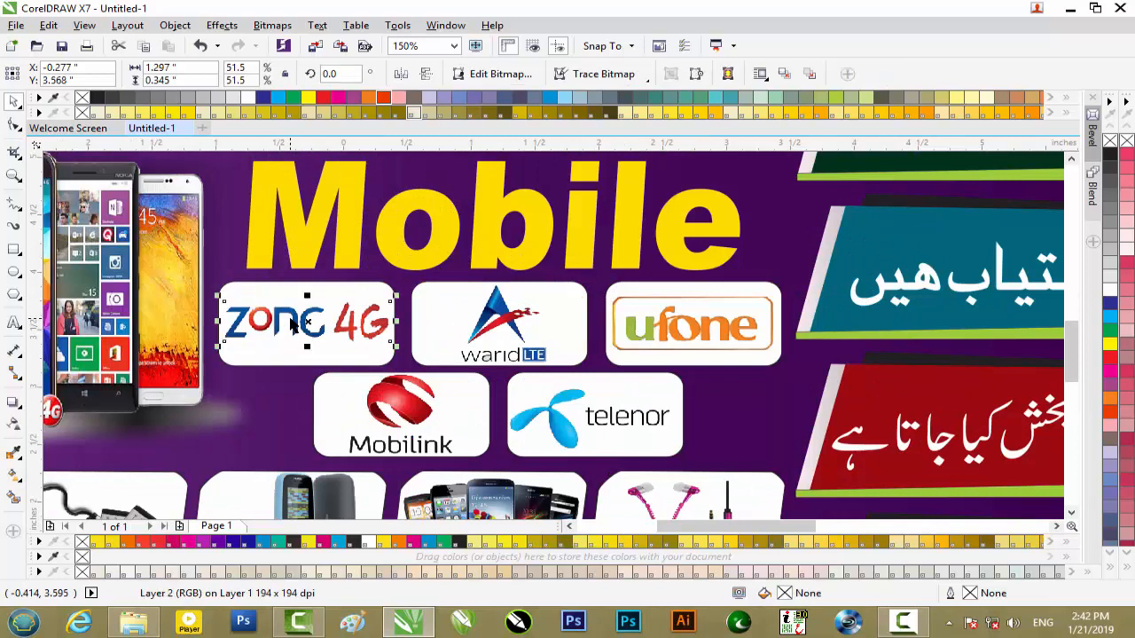
click(329, 285)
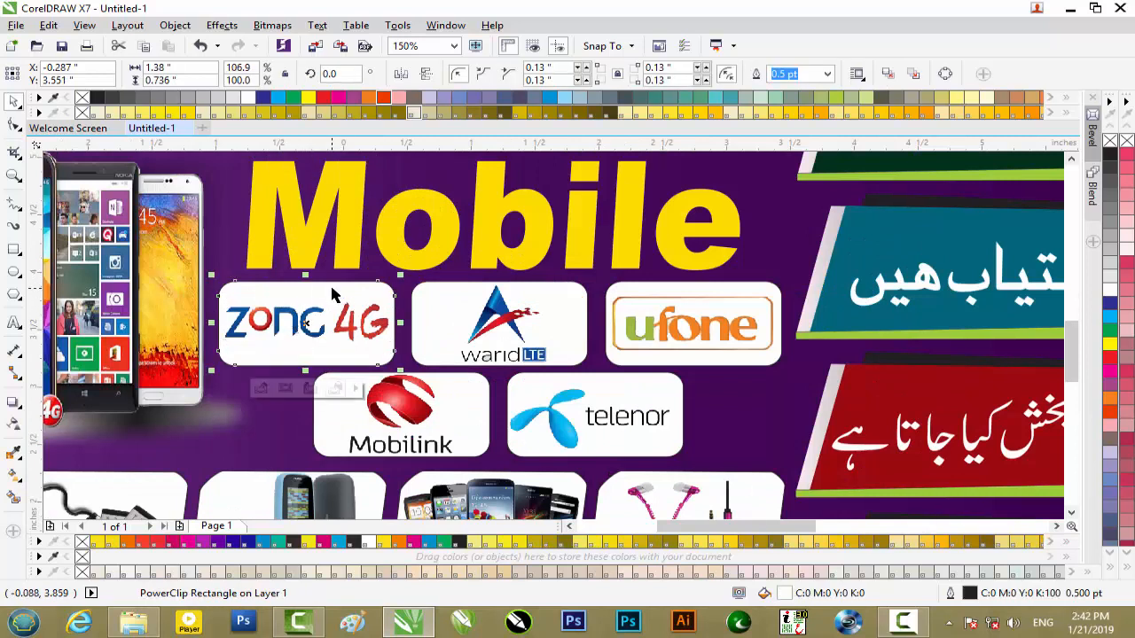
- Draw a trial rounded rectangle about 1.33 by 0.71 inches over the Zong 4G logo, fill it white and delete it
click(14, 256)
drag(234, 282, 390, 361)
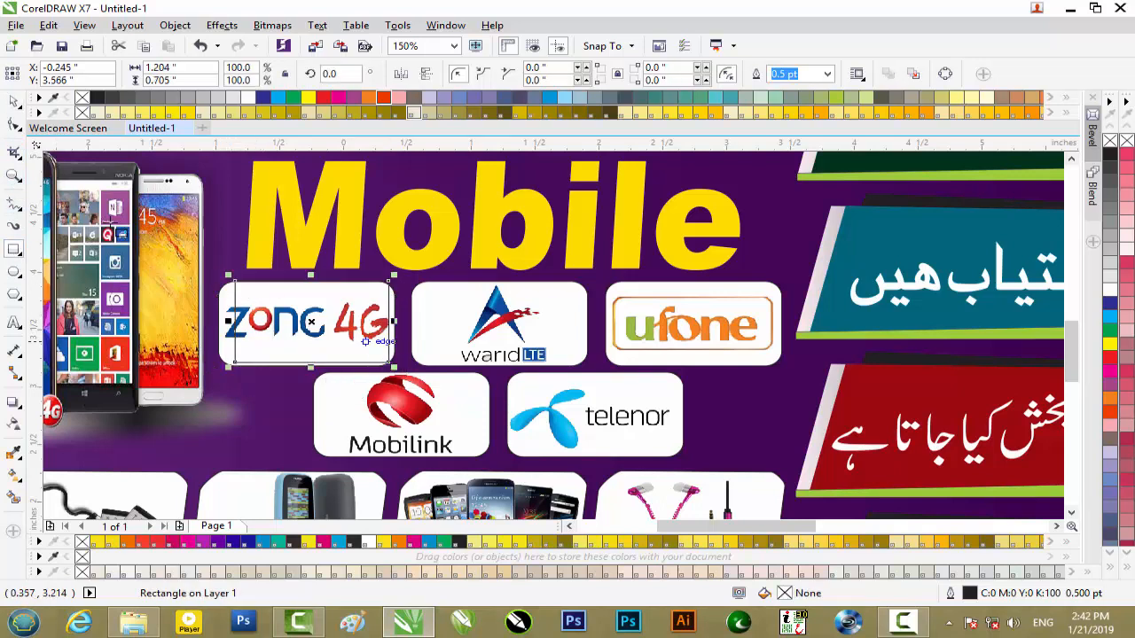
click(14, 127)
mouse_move(235, 286)
mouse_down()
mouse_move(228, 303)
mouse_move(229, 291)
mouse_up()
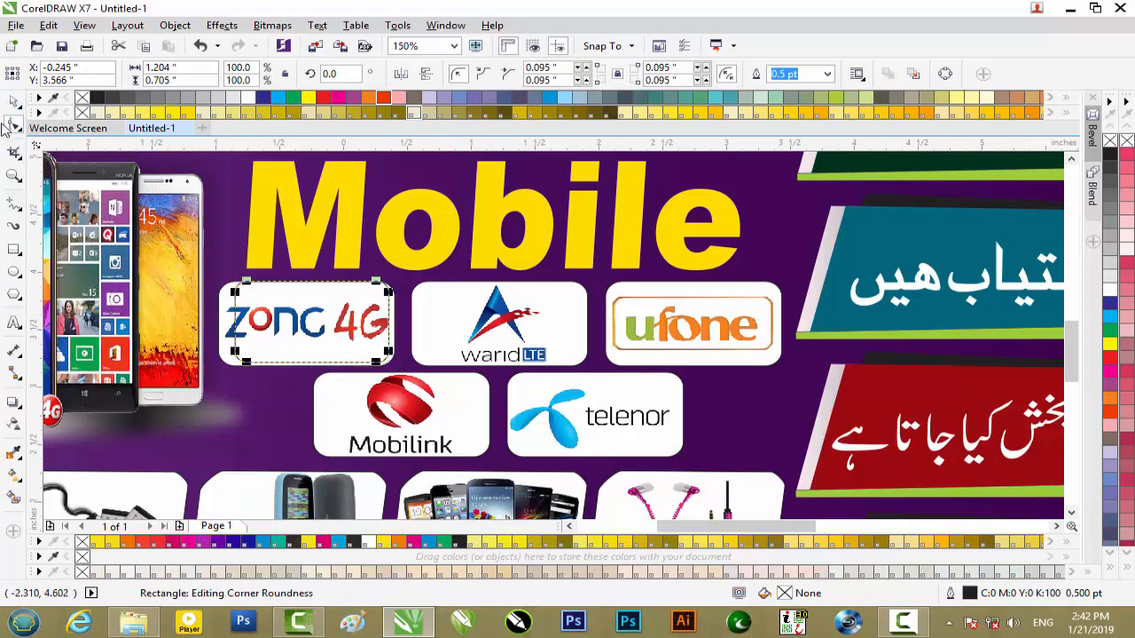
click(13, 102)
drag(229, 321, 216, 322)
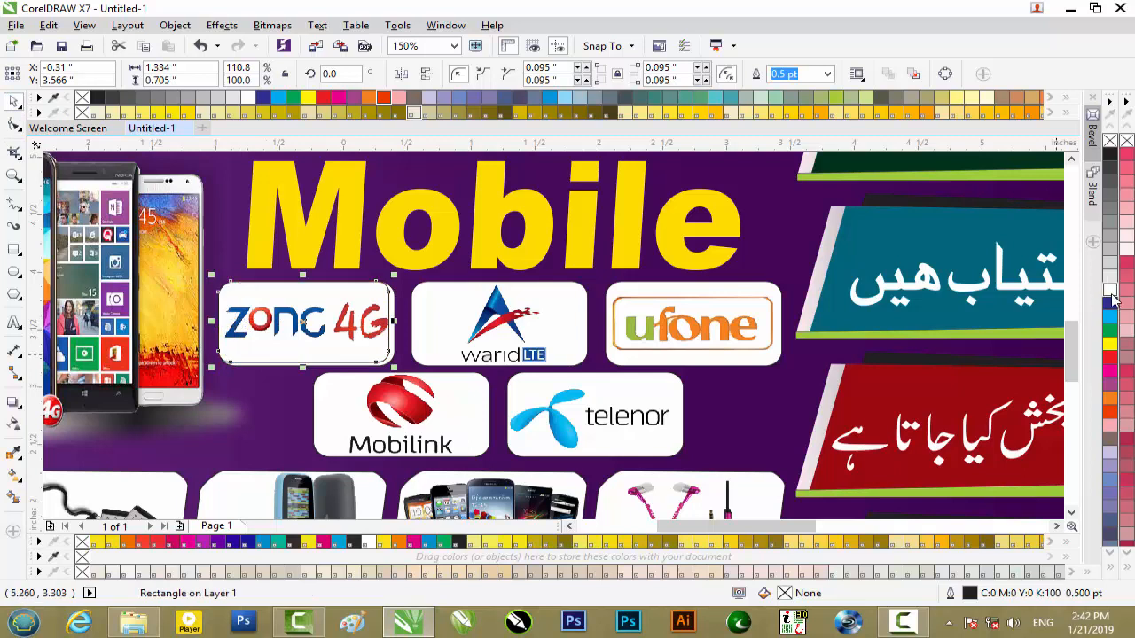
scroll(303, 320, up, 3)
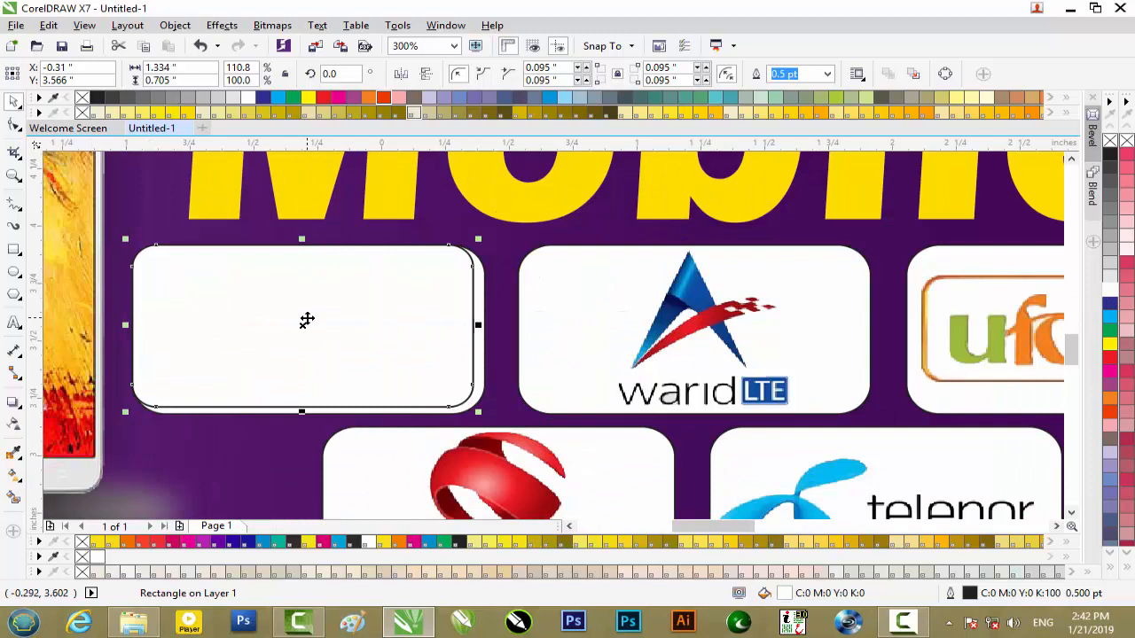
key(Delete)
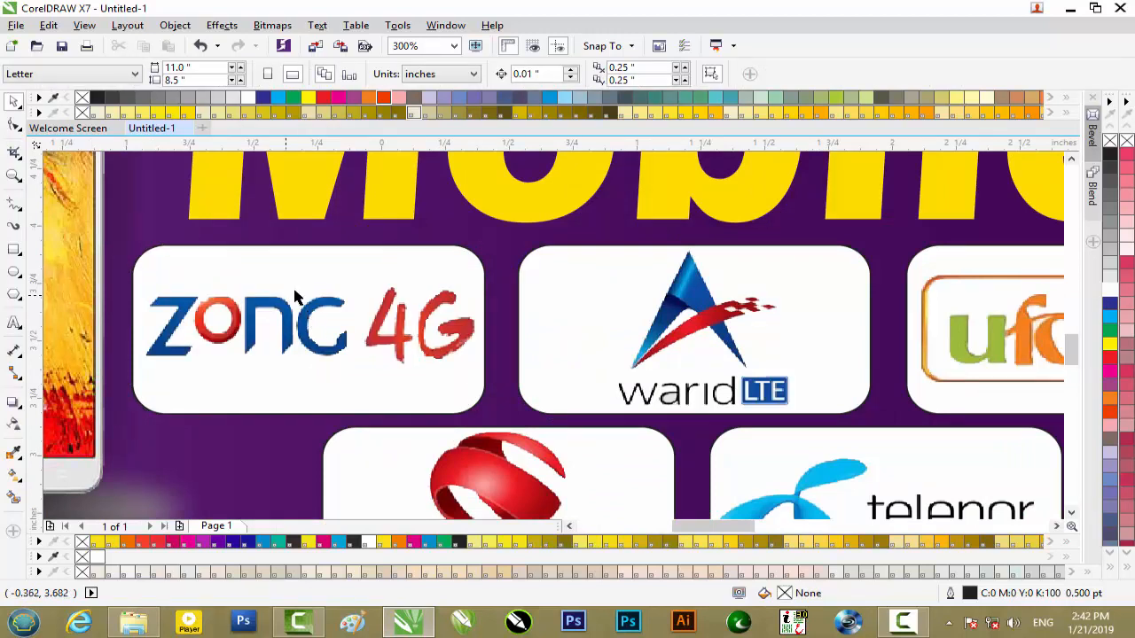
- Examine the Mobilink logo frame, the smartphone picture, the whole layout and the green Urdu text banner
scroll(354, 328, down, 2)
click(461, 434)
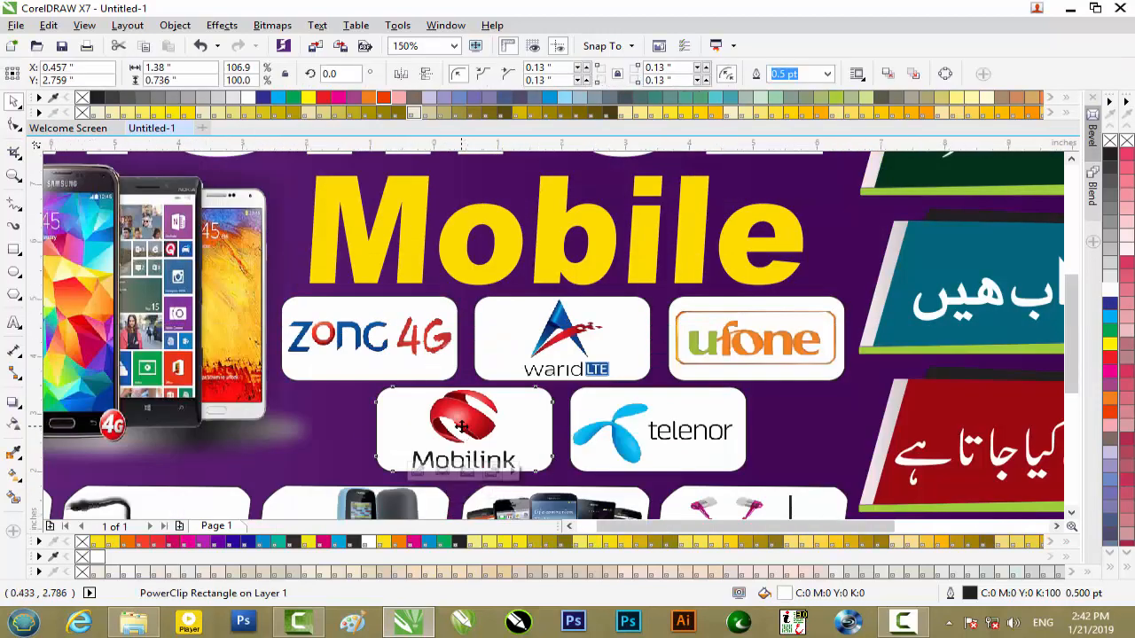
scroll(461, 434, down, 1)
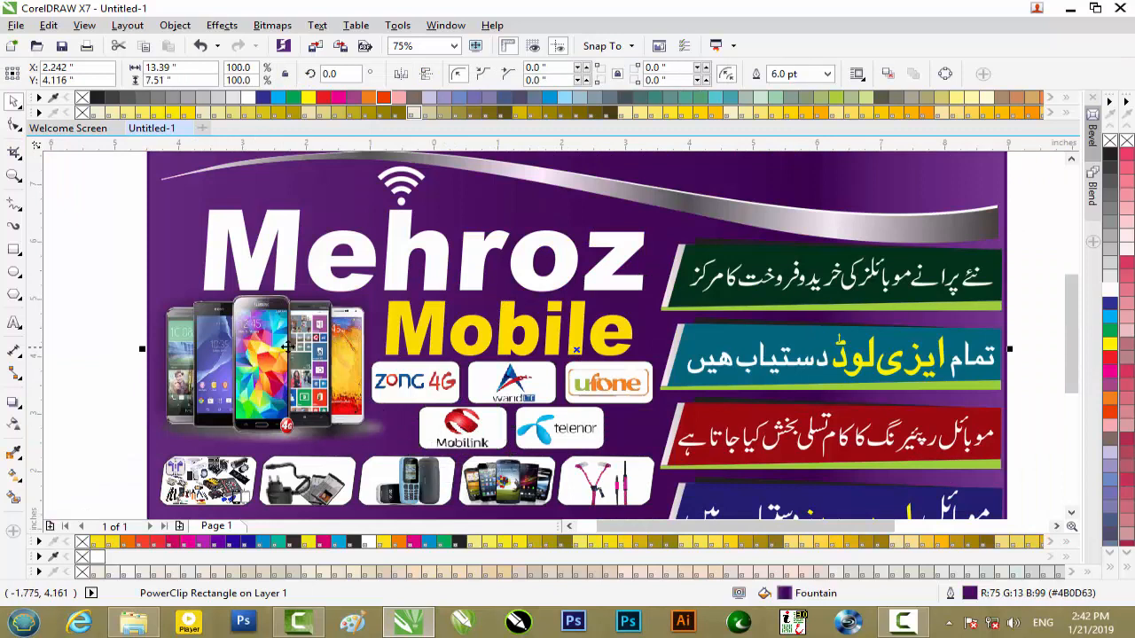
scroll(289, 339, up, 1)
scroll(315, 325, down, 1)
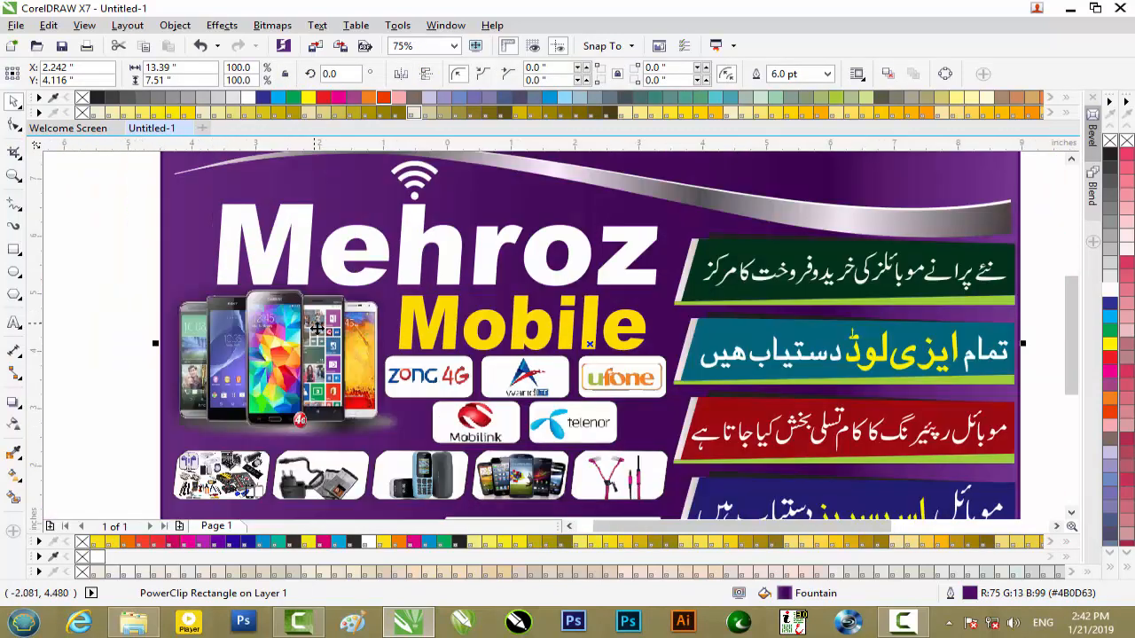
click(104, 304)
scroll(301, 347, down, 1)
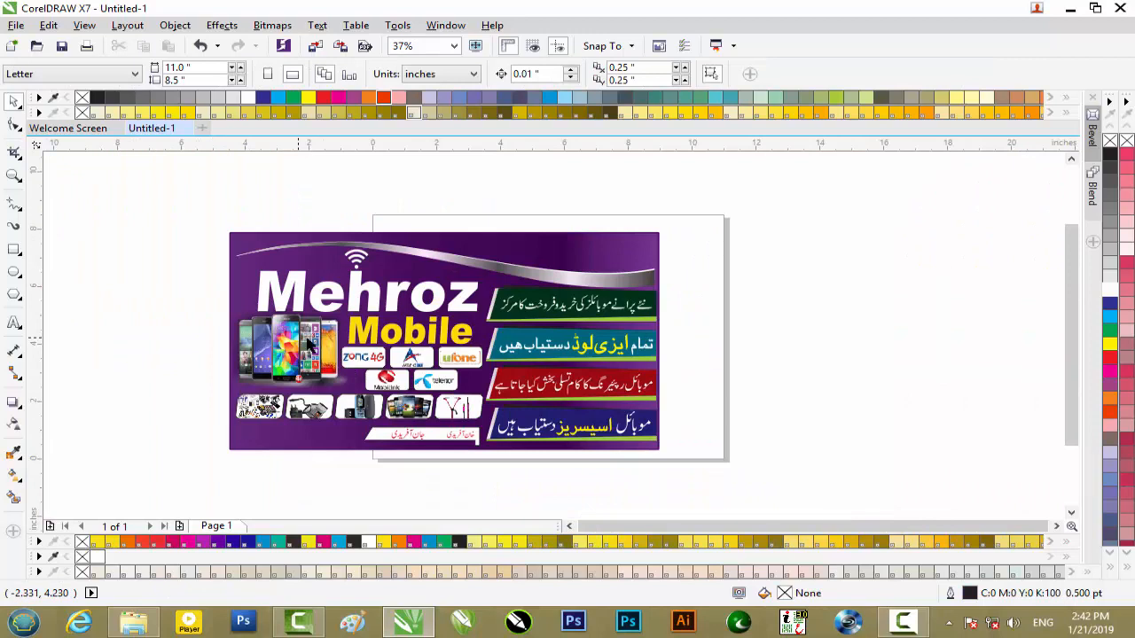
click(600, 305)
scroll(599, 305, up, 2)
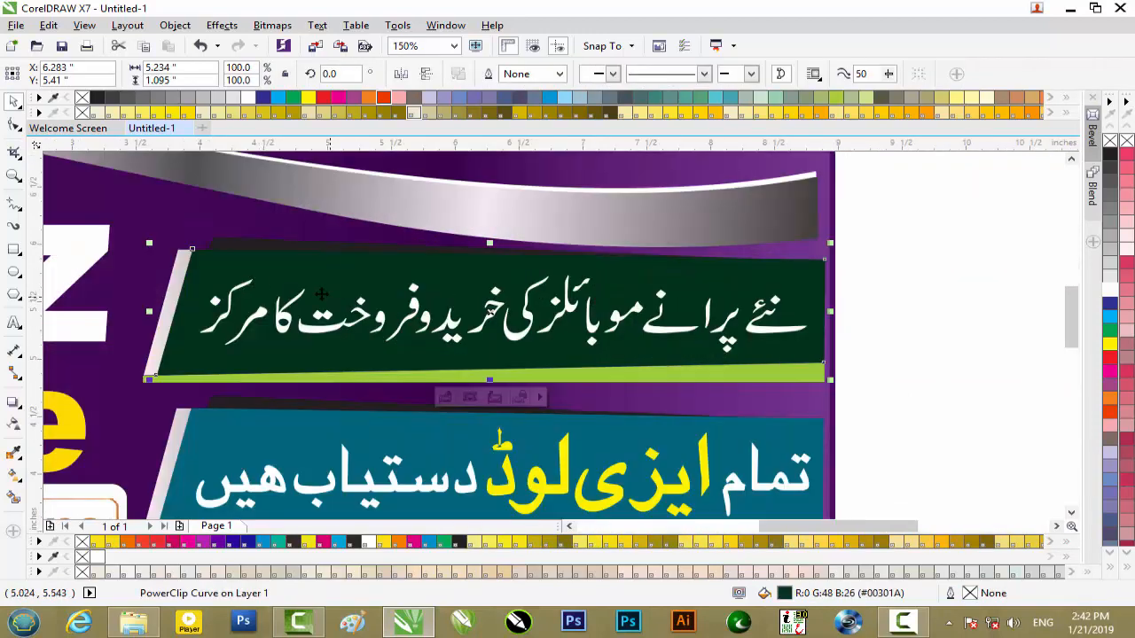
- Draw a rectangle about 4.91 by 0.99 inches over the green Urdu text banner and convert it to curves
click(952, 340)
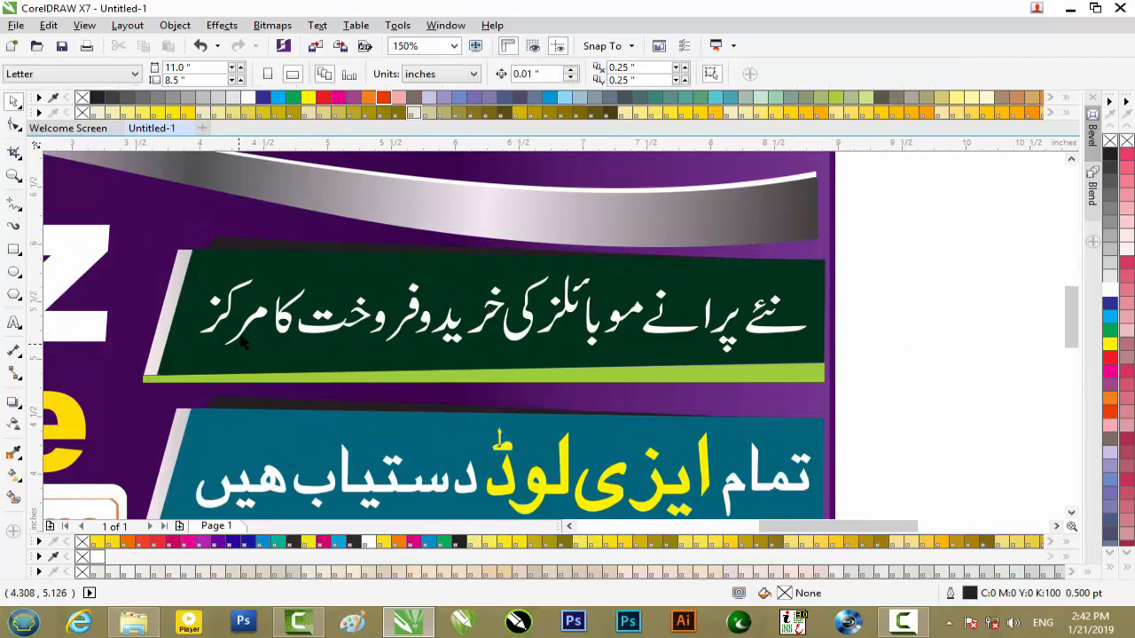
click(13, 249)
drag(197, 251, 824, 363)
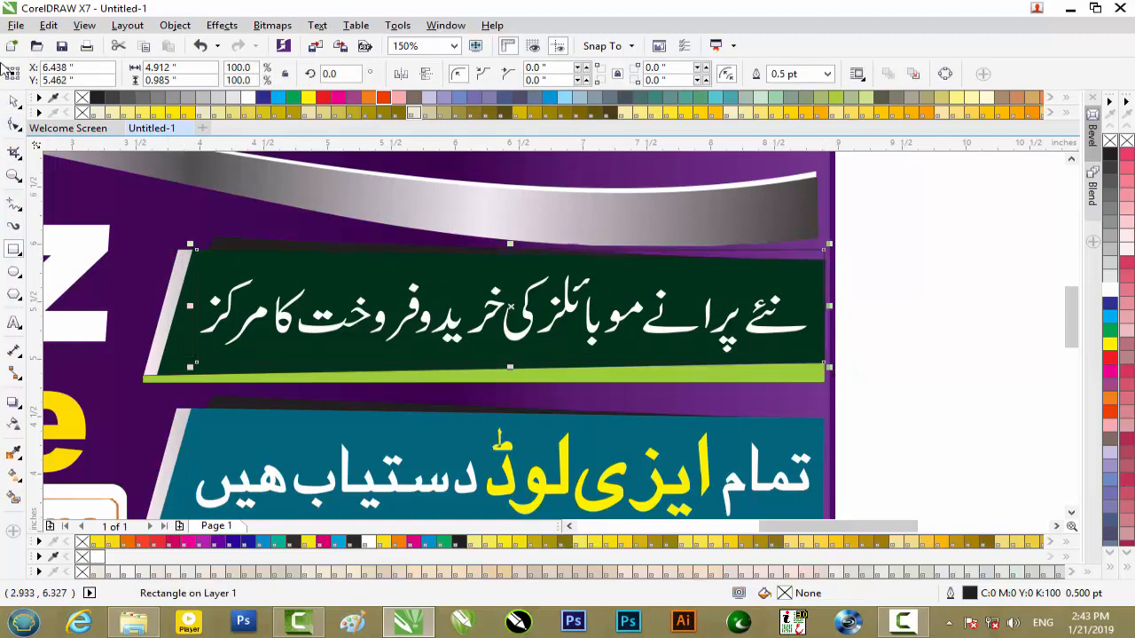
click(15, 124)
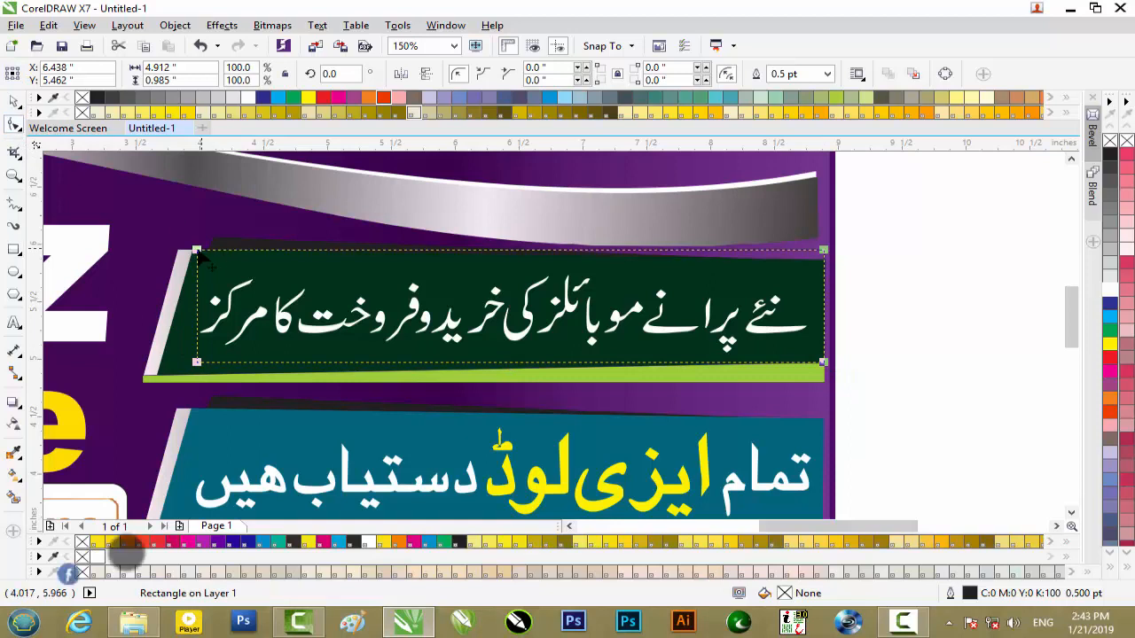
right_click(202, 257)
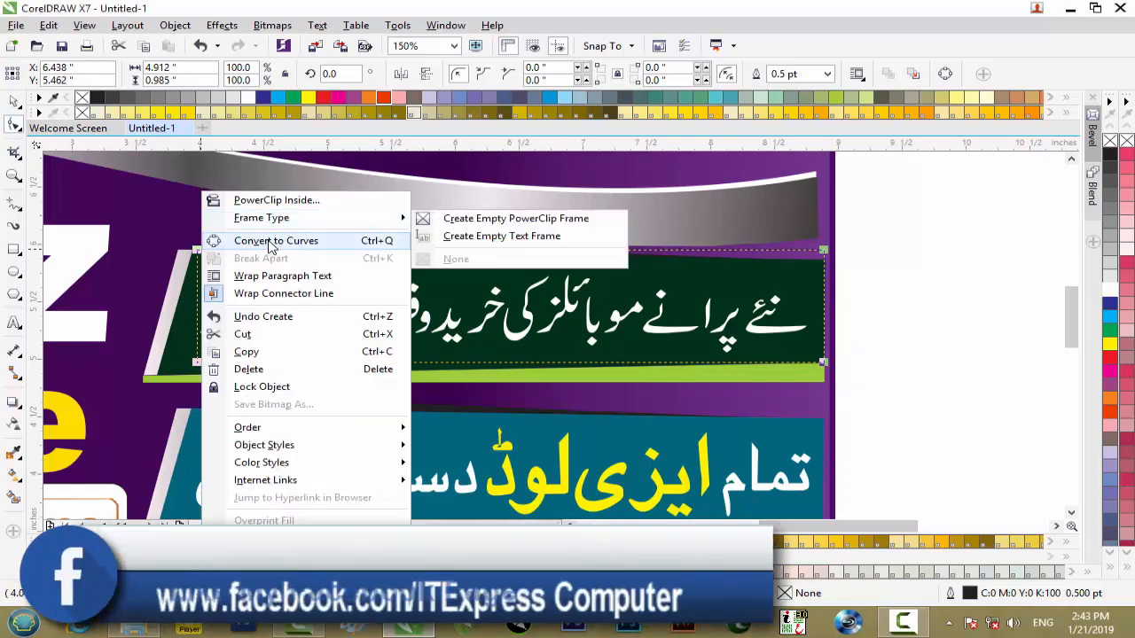
click(284, 245)
- Move the rectangle's bottom-left node outward and down onto the green banner's slanted corner
drag(221, 380, 224, 381)
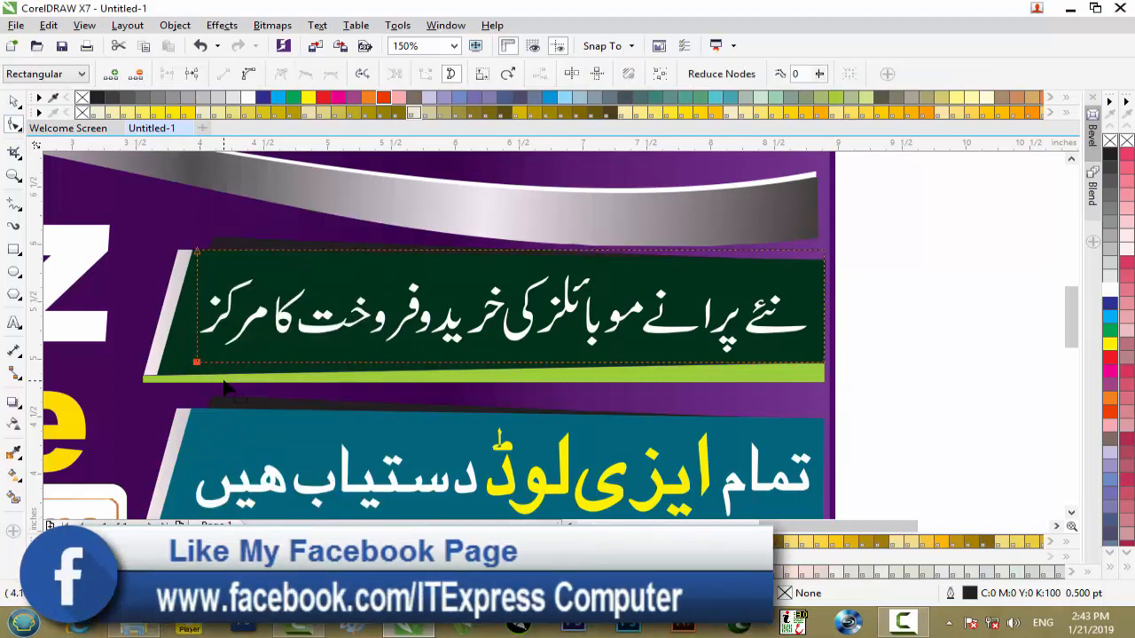
key(Left)
key(Left)
key(Left)
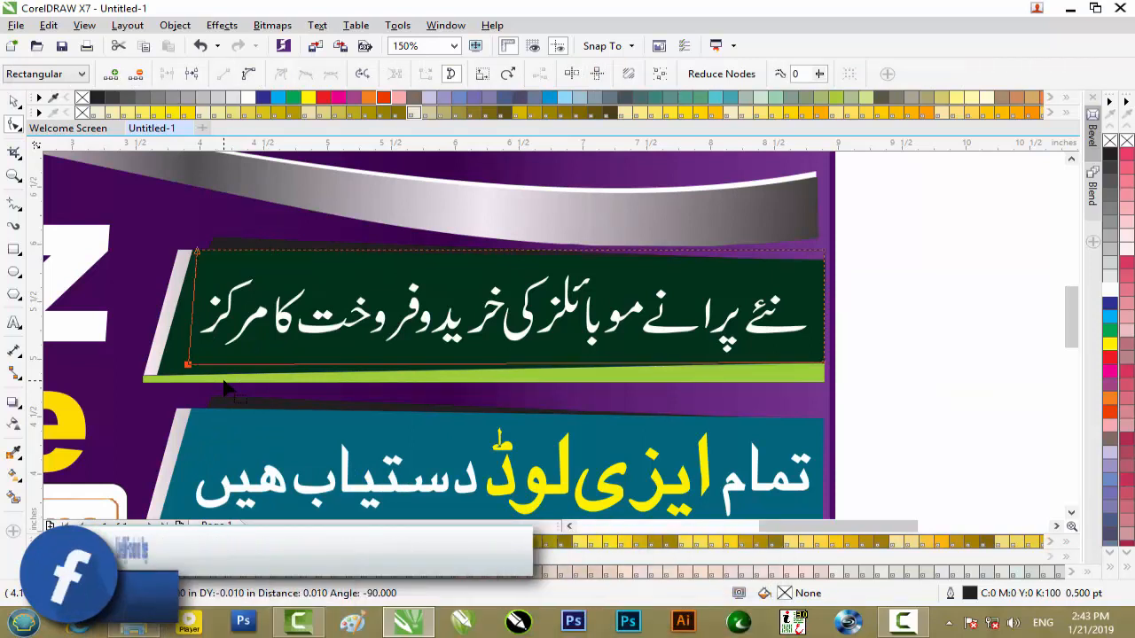
key(Left)
key(Left)
key(Left)
key(Left)
key(Left)
key(Left)
key(Left)
key(Left)
key(Left)
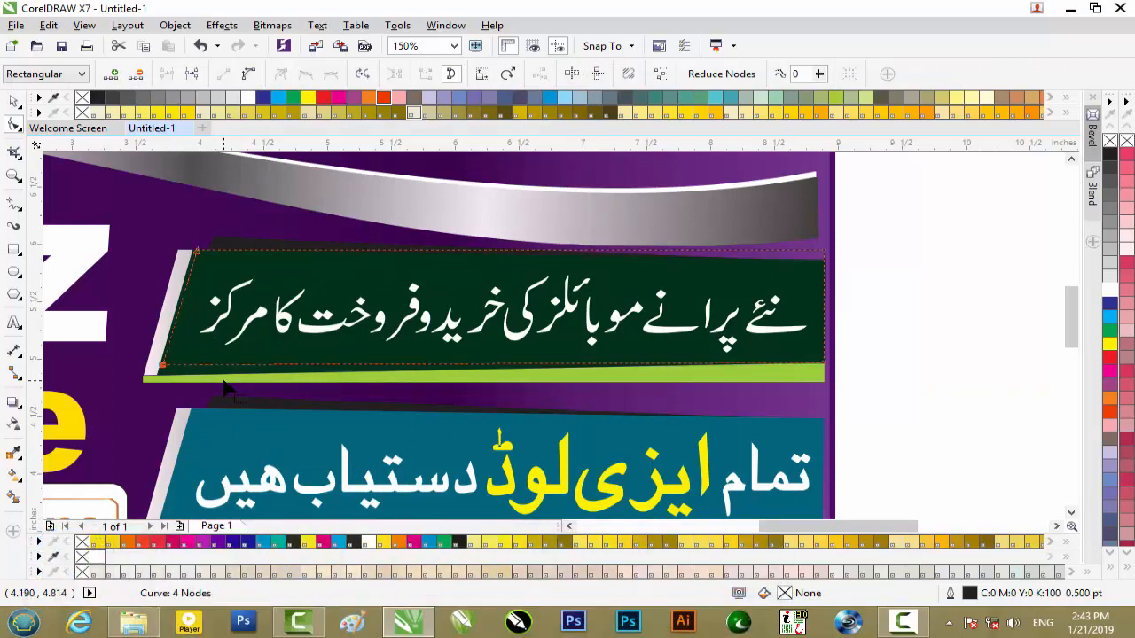
key(Down)
key(Down)
key(Down)
key(Down)
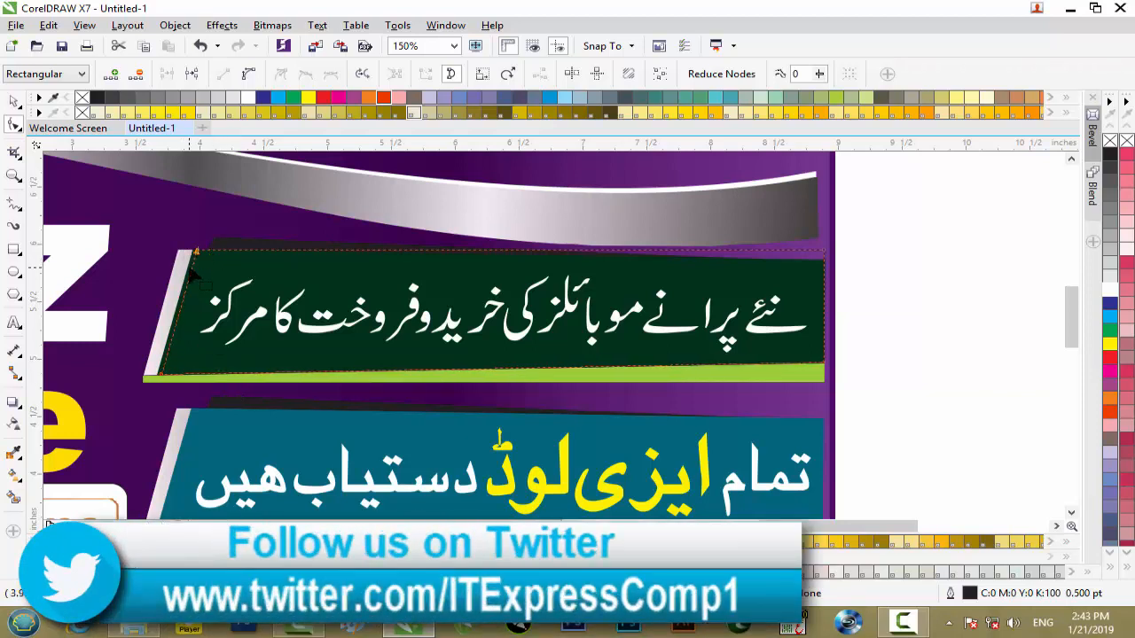
- Nudge the curve's top-left and bottom-left nodes outward onto the green Urdu text banner's slanted left edge
scroll(200, 262, up, 4)
key(Left)
key(Left)
key(Left)
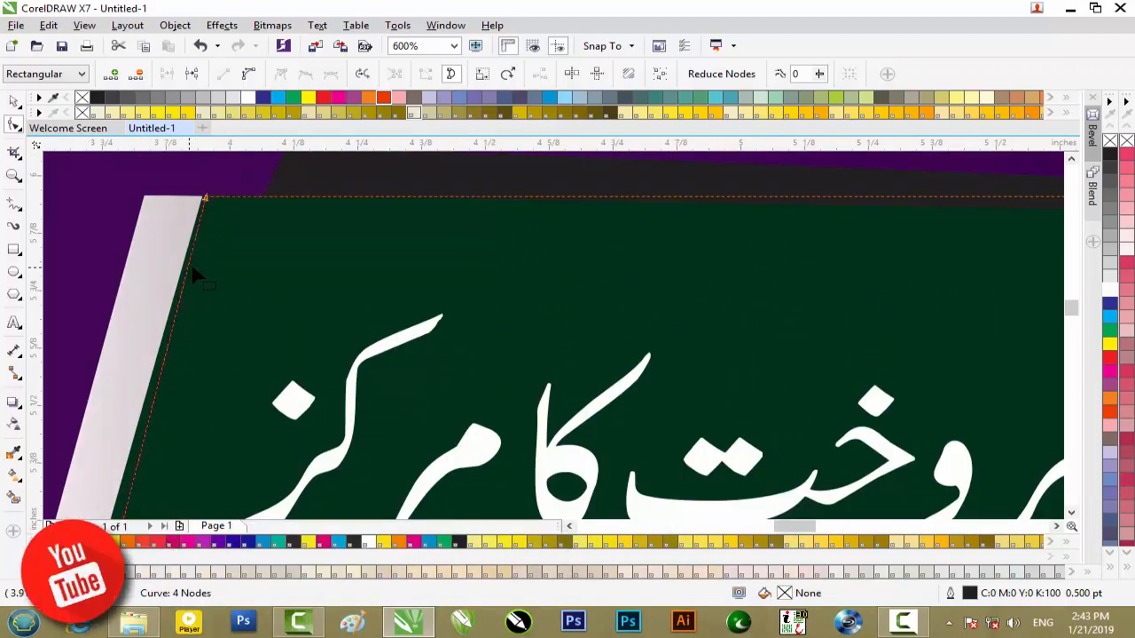
scroll(190, 277, down, 2)
drag(120, 480, 149, 504)
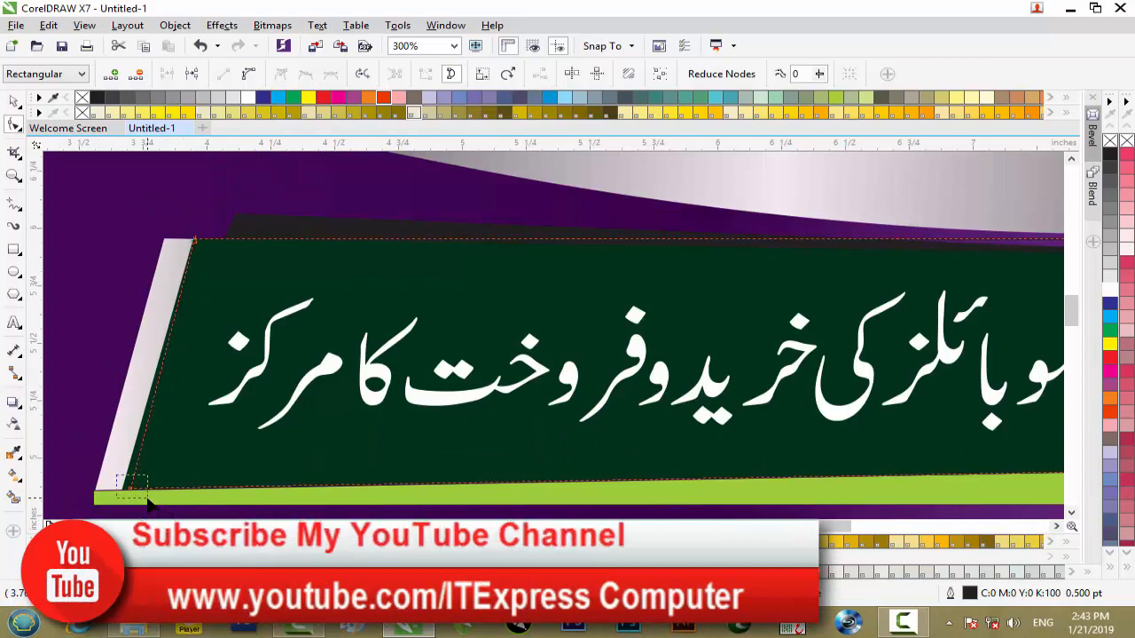
key(Left)
key(Left)
key(Left)
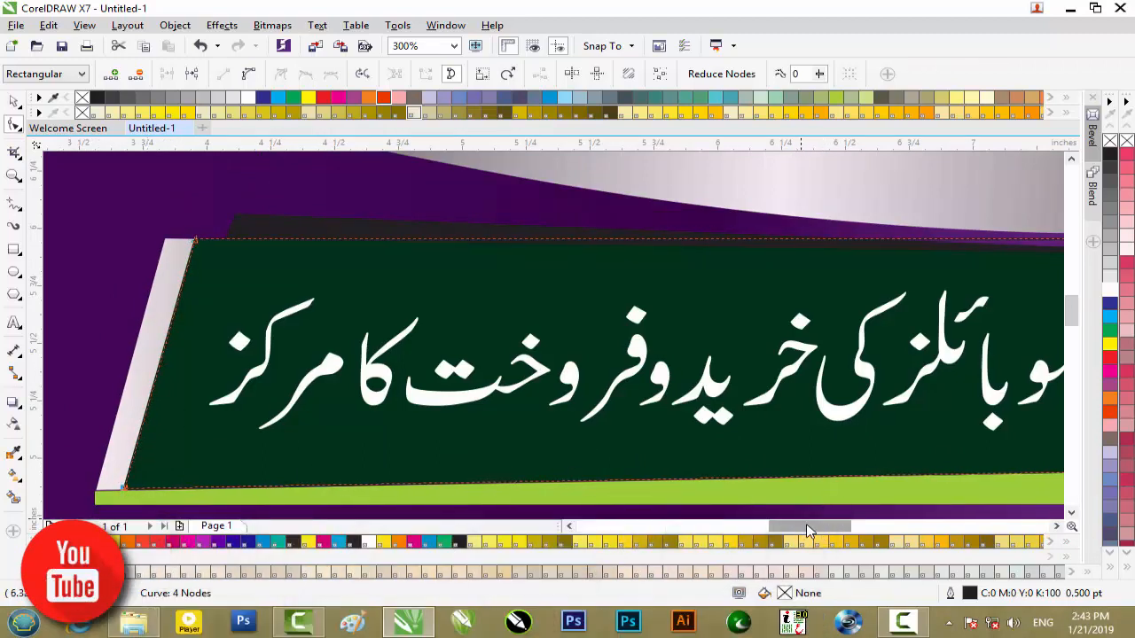
- Lower the curve's top-right node onto the green banner's upper-right corner so its top edge follows the banner's slope
drag(807, 527, 848, 526)
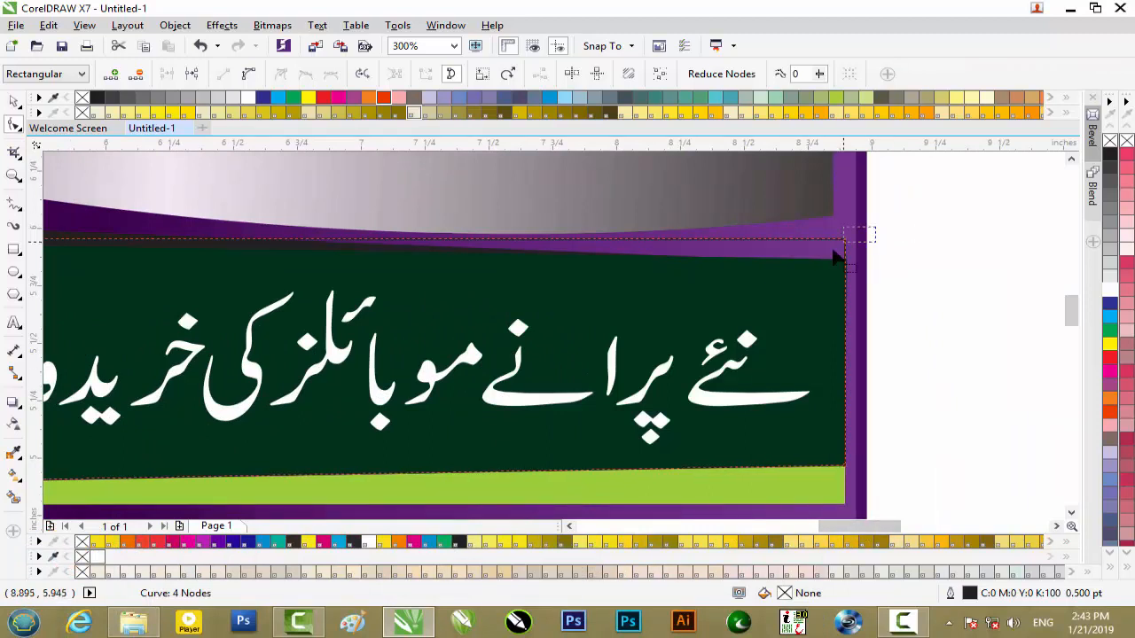
key(Down)
key(Down)
key(Down)
key(Down)
key(Down)
key(Down)
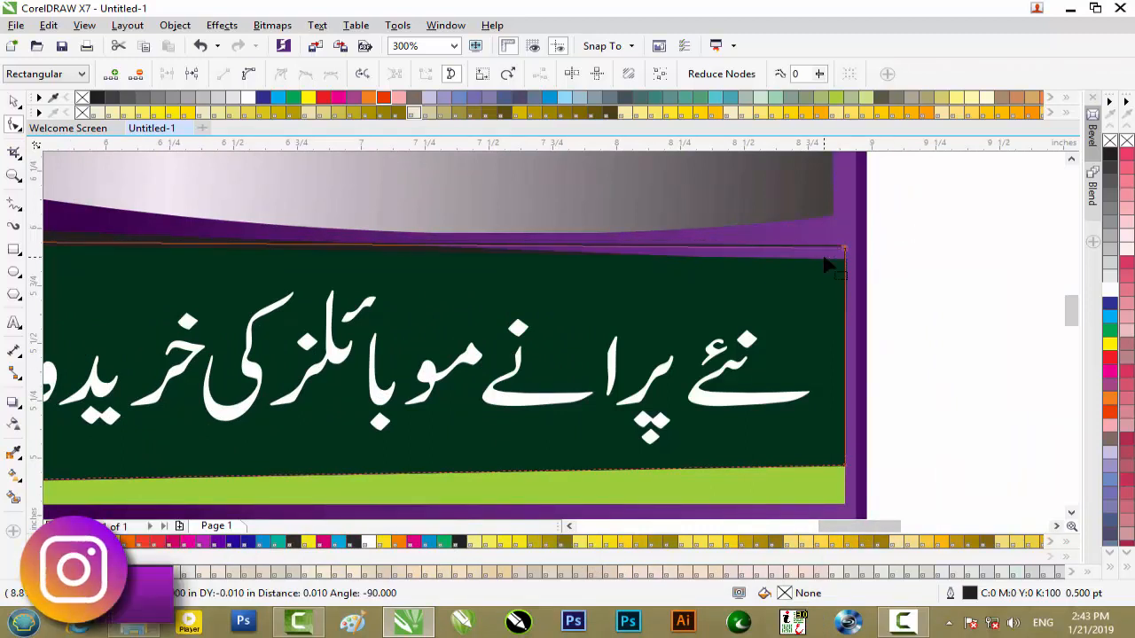
key(Down)
key(Down)
key(Down)
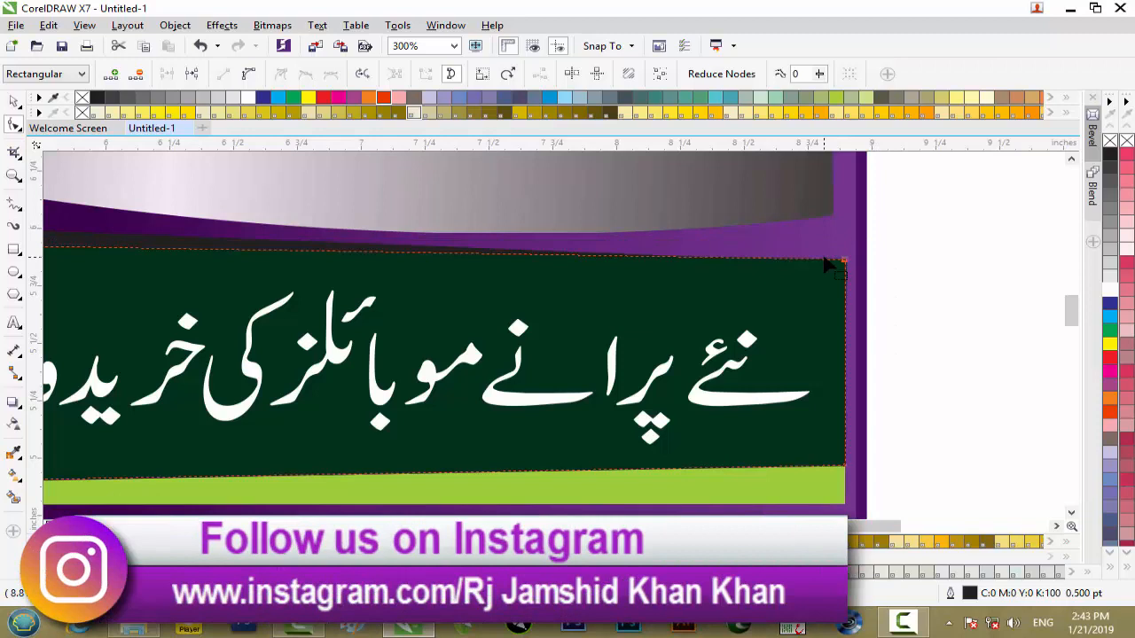
- Give the traced banner shape a white outline
click(14, 103)
scroll(308, 277, down, 1)
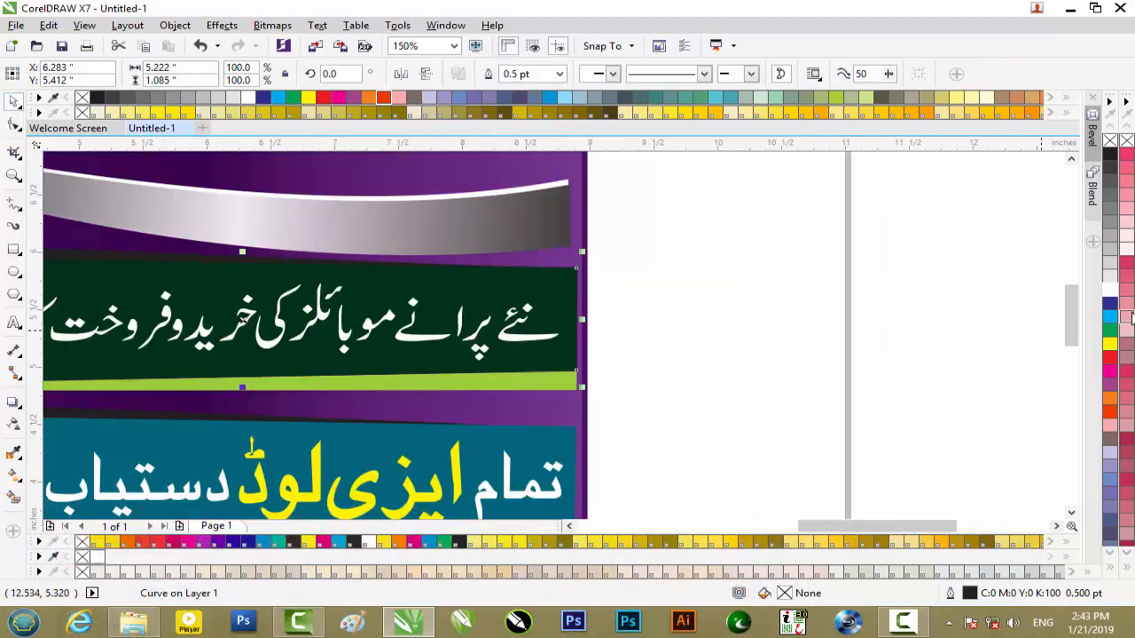
right_click(1111, 295)
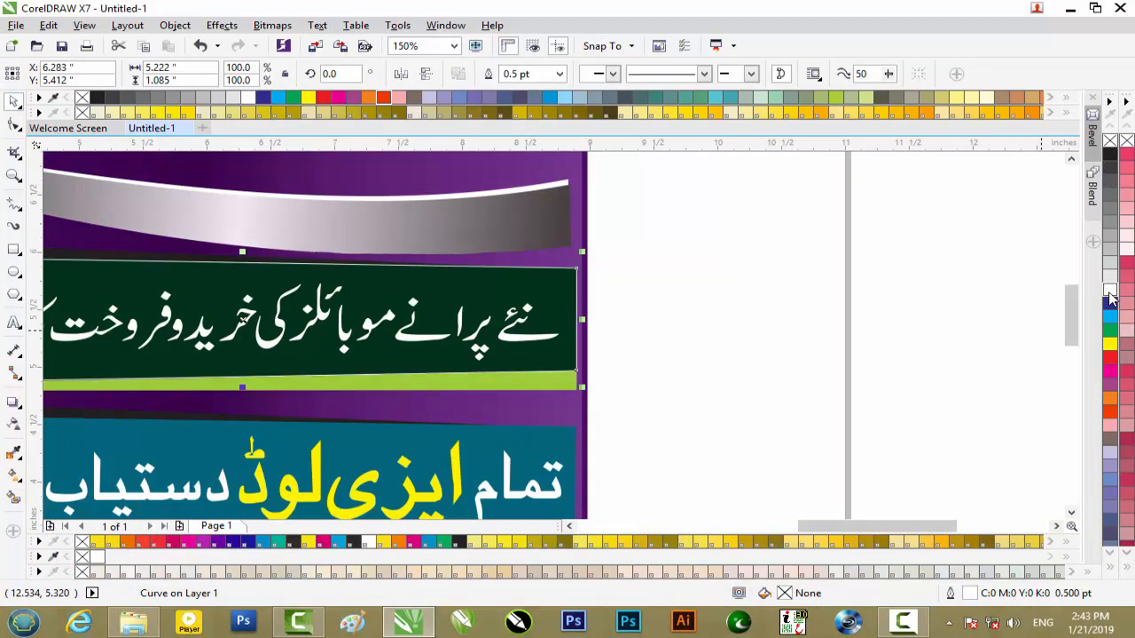
drag(823, 526, 779, 531)
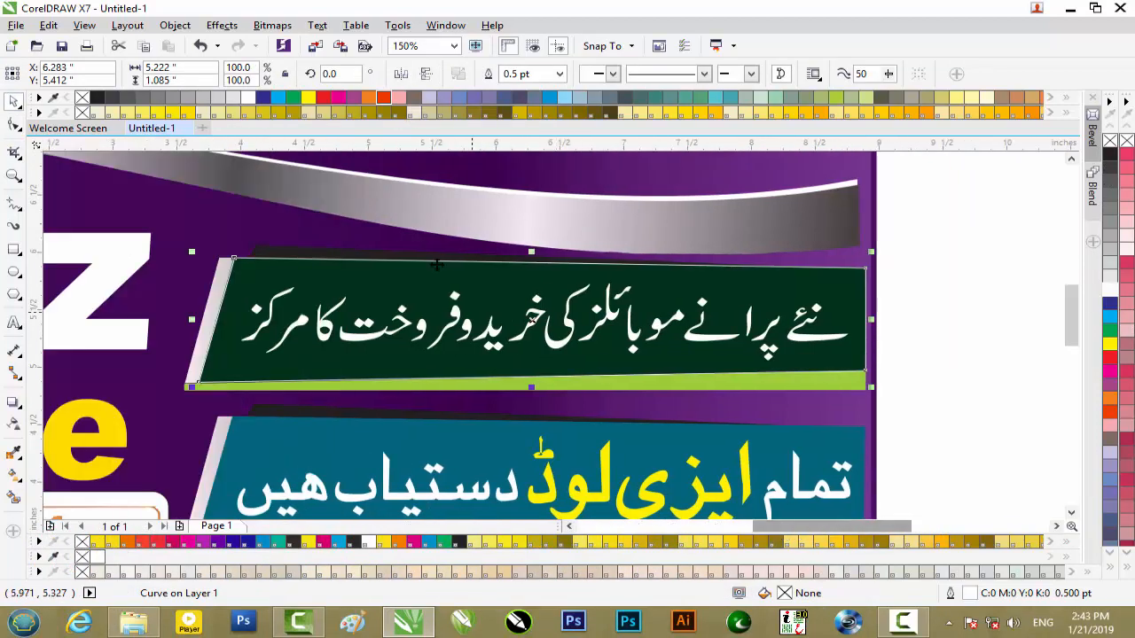
scroll(422, 256, up, 1)
scroll(418, 265, down, 1)
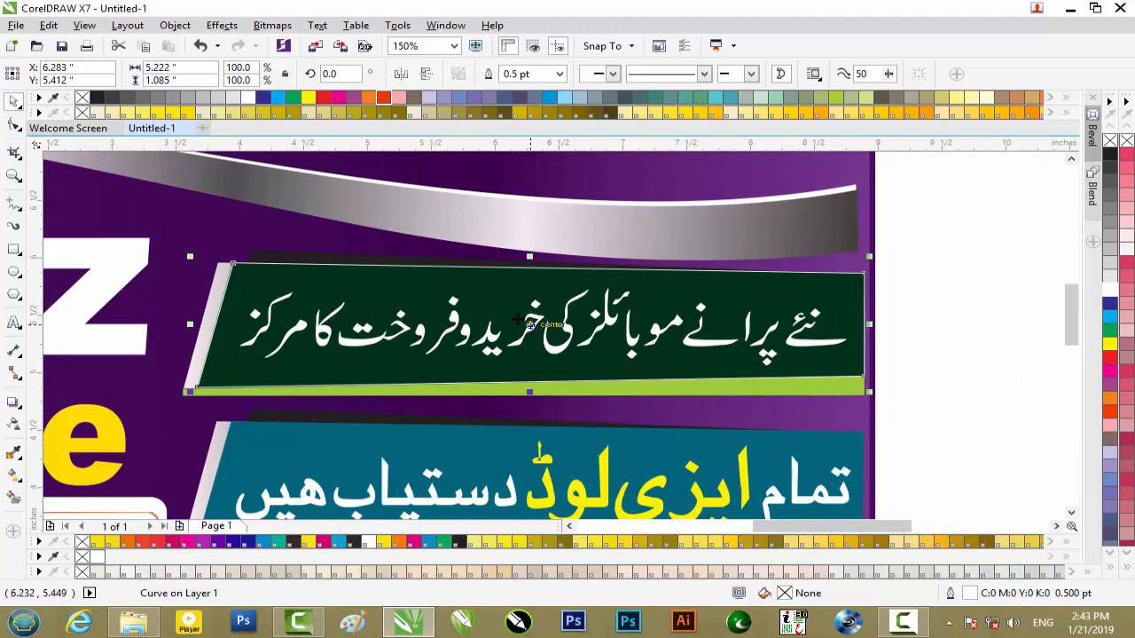
- Try to shift the white outline left onto the light grey strip's slanted edge, and undo the move
drag(502, 317, 485, 315)
scroll(235, 321, up, 2)
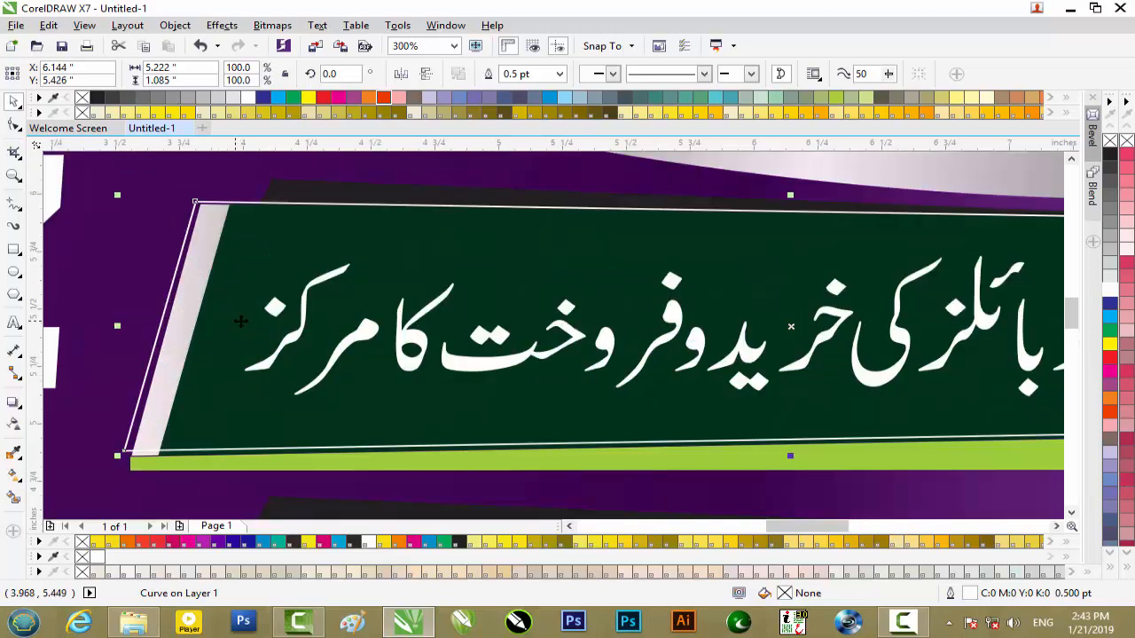
key(ctrl+Right)
key(ctrl+Right)
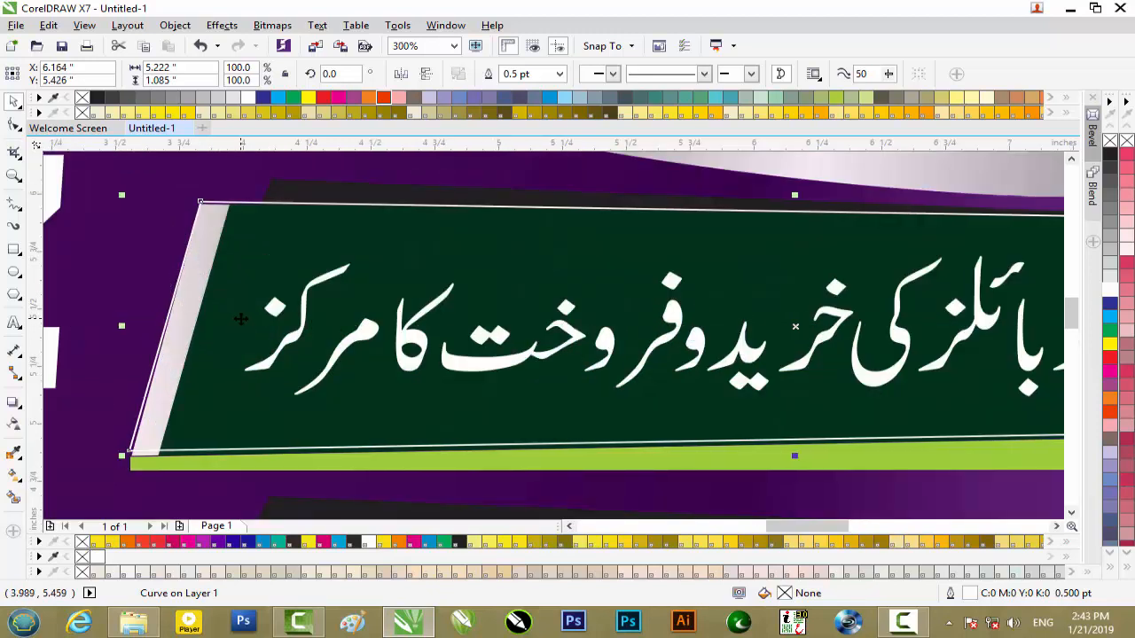
key(ctrl+Down)
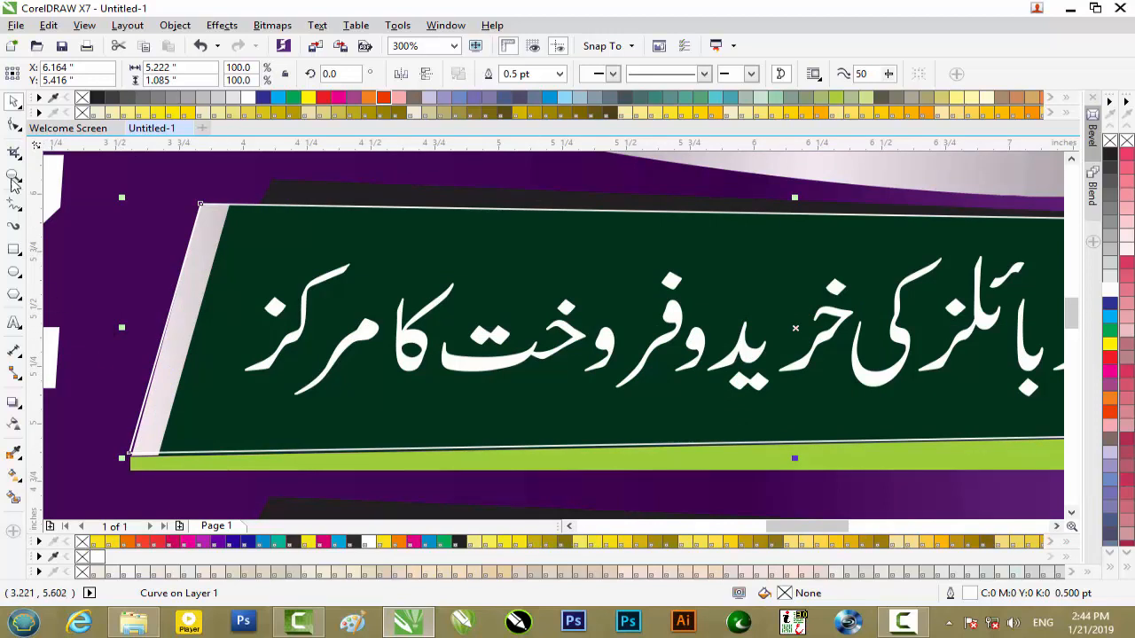
click(13, 125)
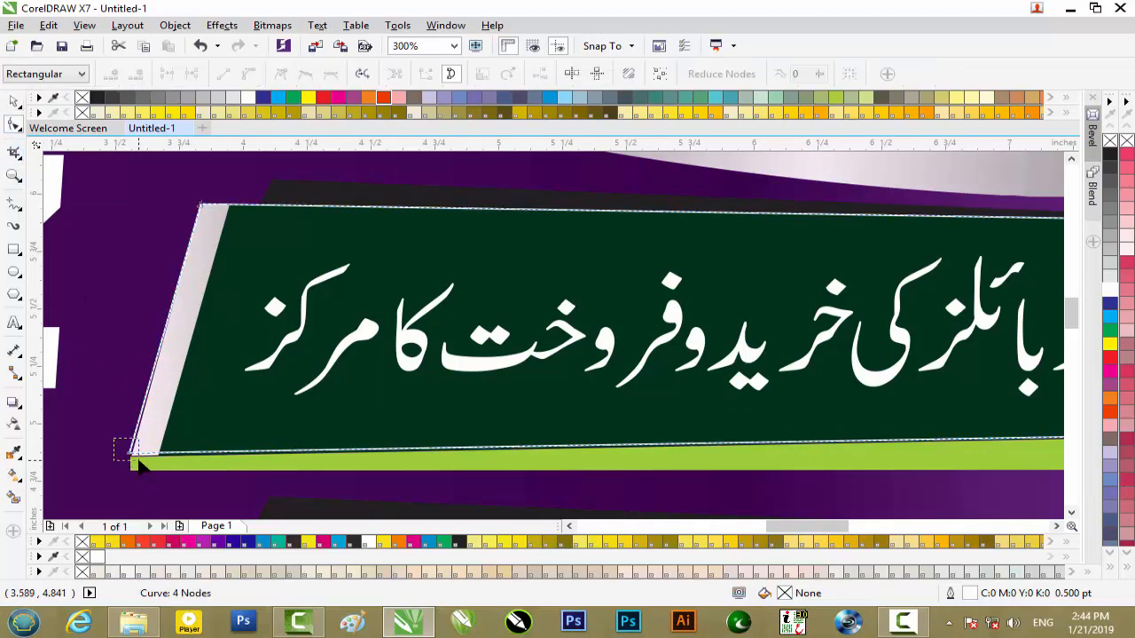
click(133, 454)
key(ctrl+z)
key(ctrl+z)
key(ctrl+z)
key(ctrl+z)
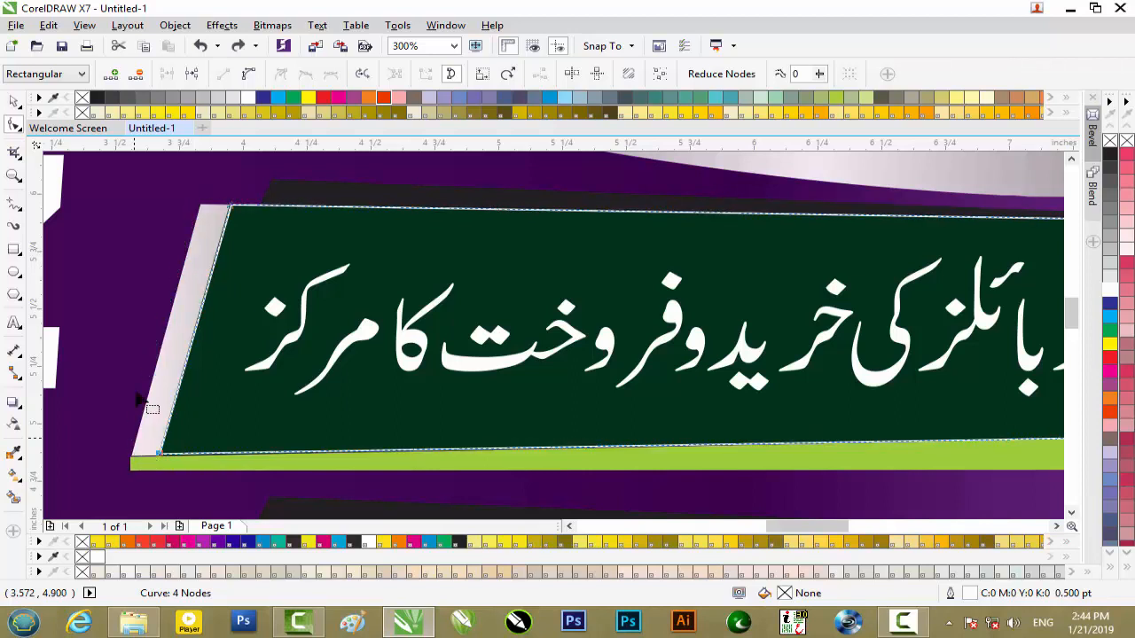
- Place a copy of the white outline about 0.12 inches left and align its bottom-left node with the grey strip's lower corner
click(14, 100)
drag(452, 299, 424, 298)
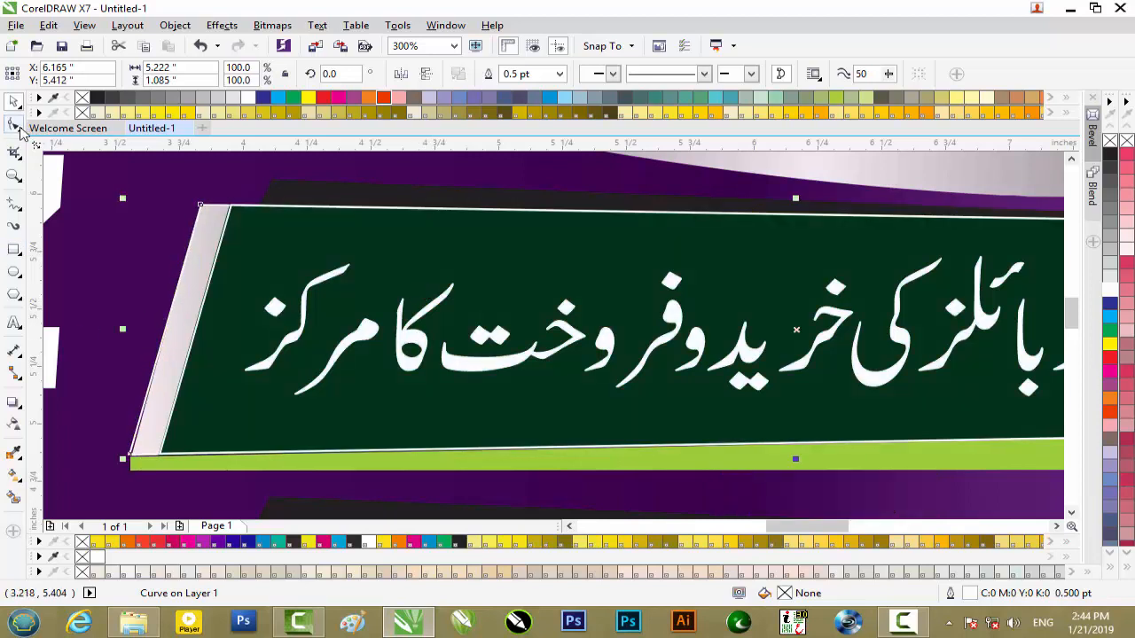
click(15, 126)
click(144, 464)
scroll(145, 464, up, 2)
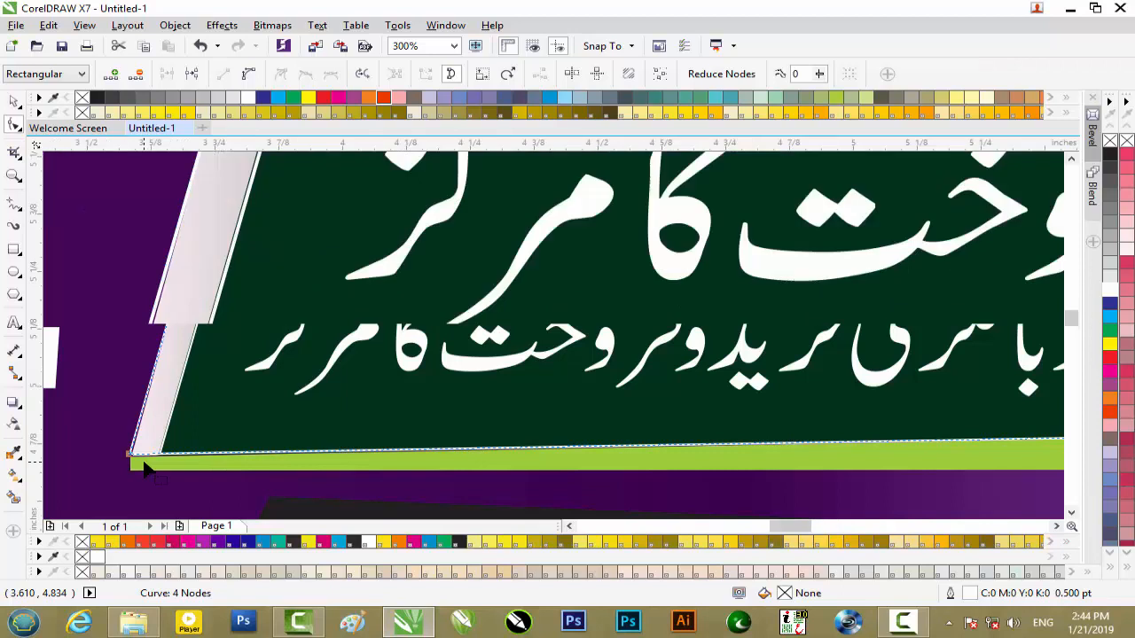
key(Down)
key(Up)
key(Down)
key(Down)
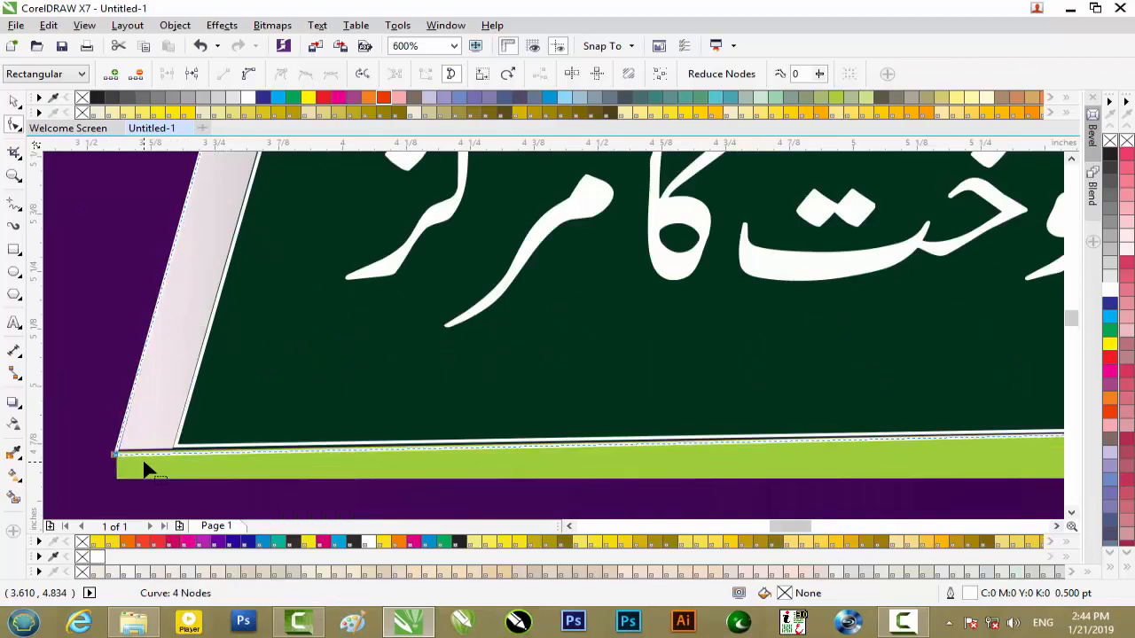
key(Up)
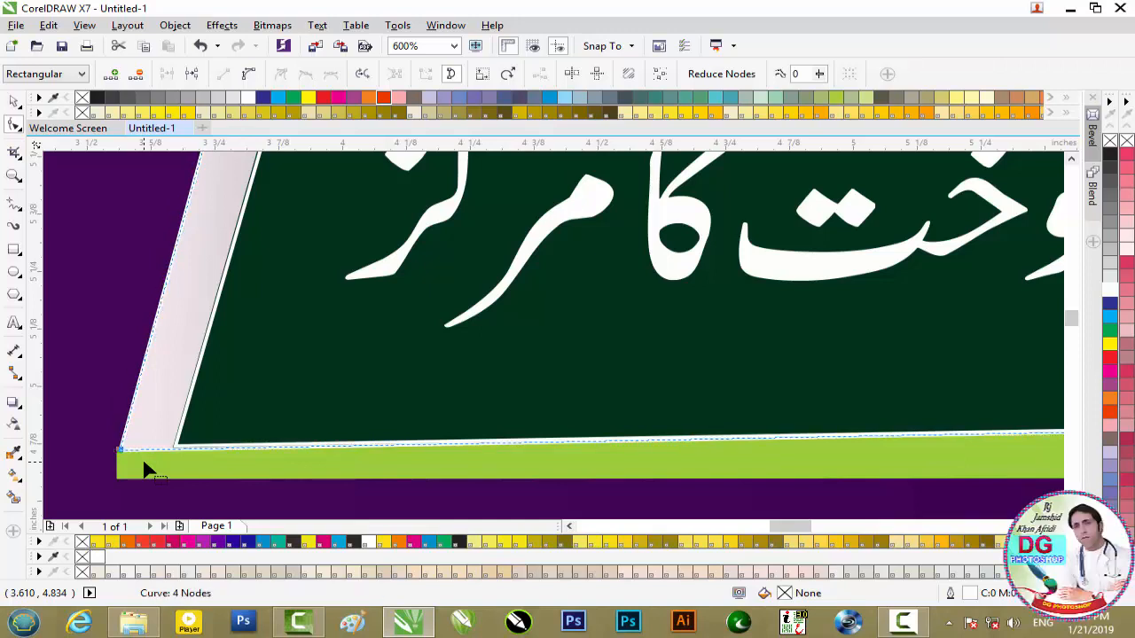
- Place another copy of the shifted outline about 0.07 inches higher, over the black strip behind the green banner
scroll(146, 470, down, 1)
drag(831, 532, 889, 530)
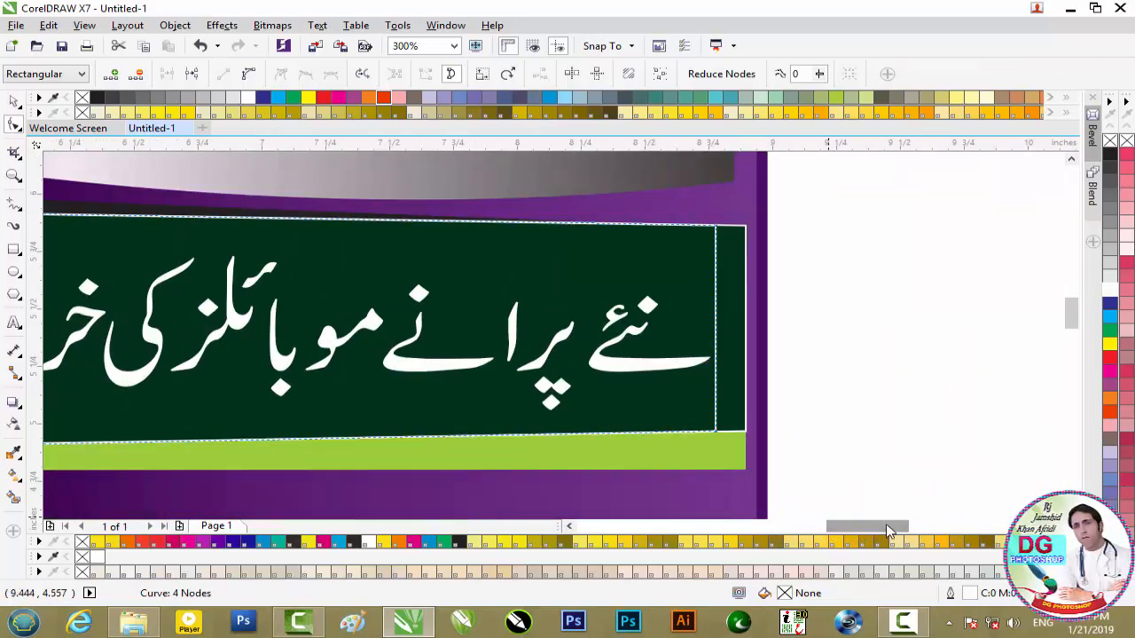
click(14, 102)
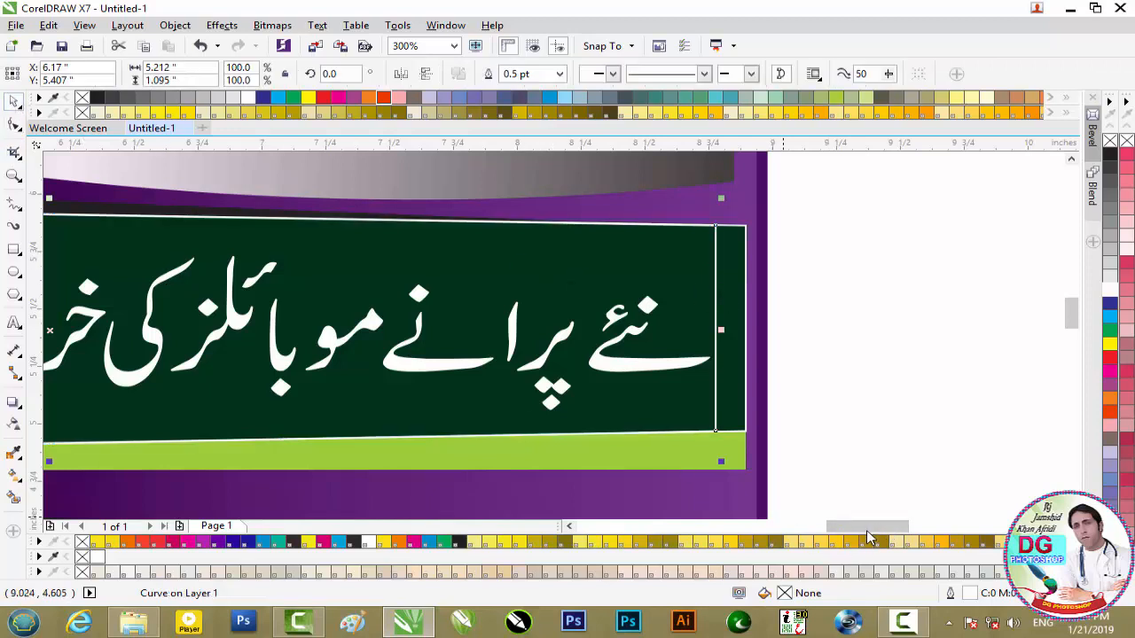
drag(869, 532, 839, 530)
drag(327, 293, 326, 278)
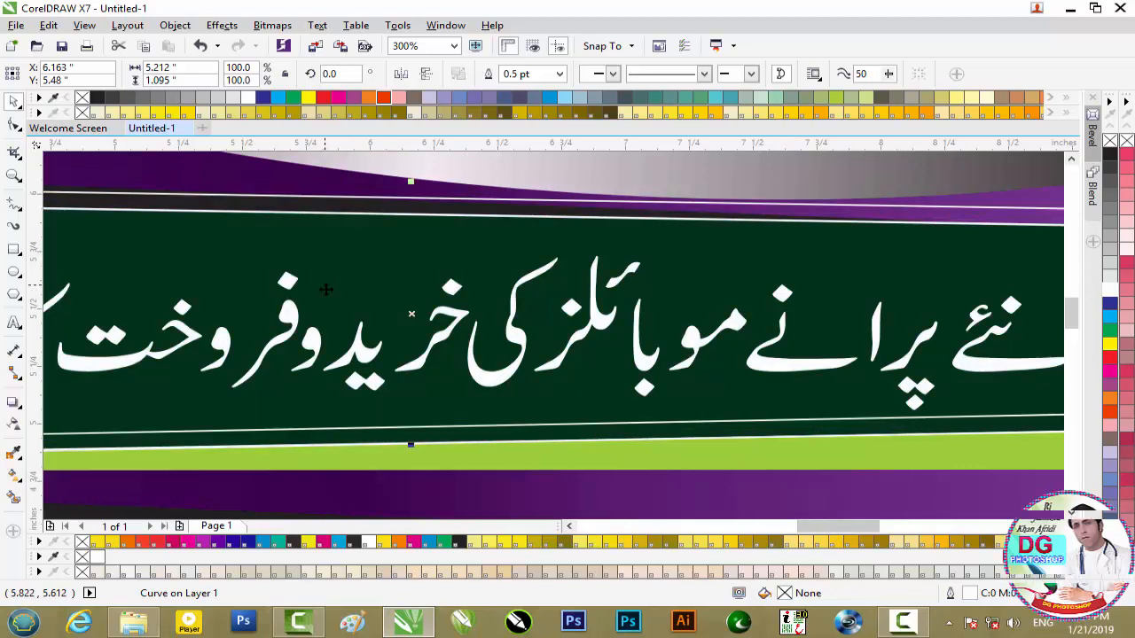
scroll(325, 277, down, 1)
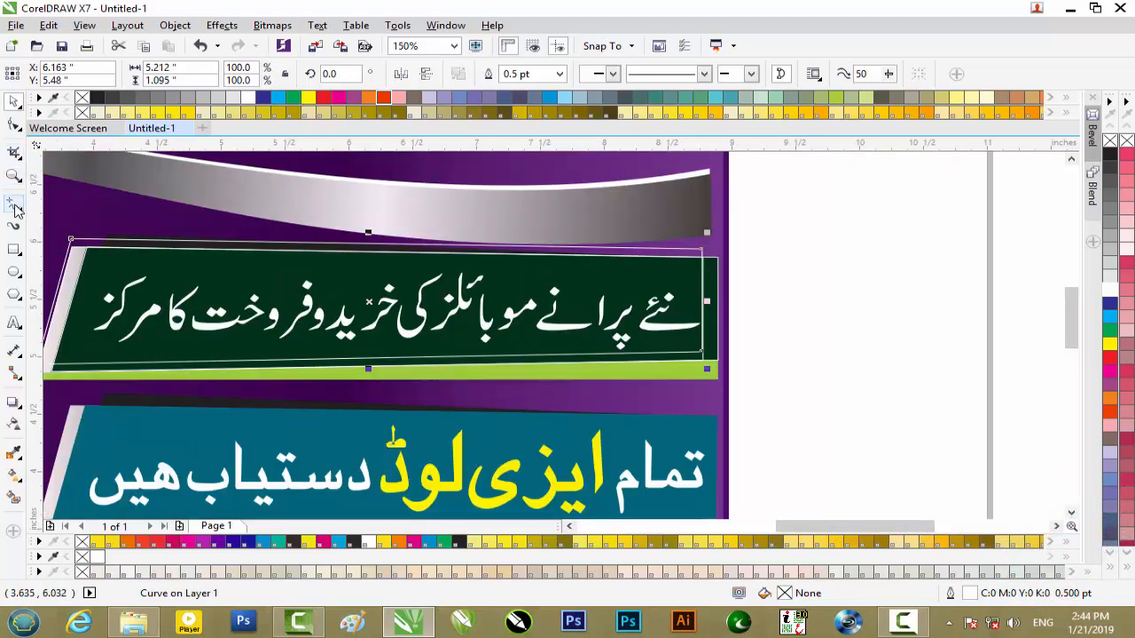
- Raise the upper copy's bottom-left node to about the middle of the banner's height
click(14, 125)
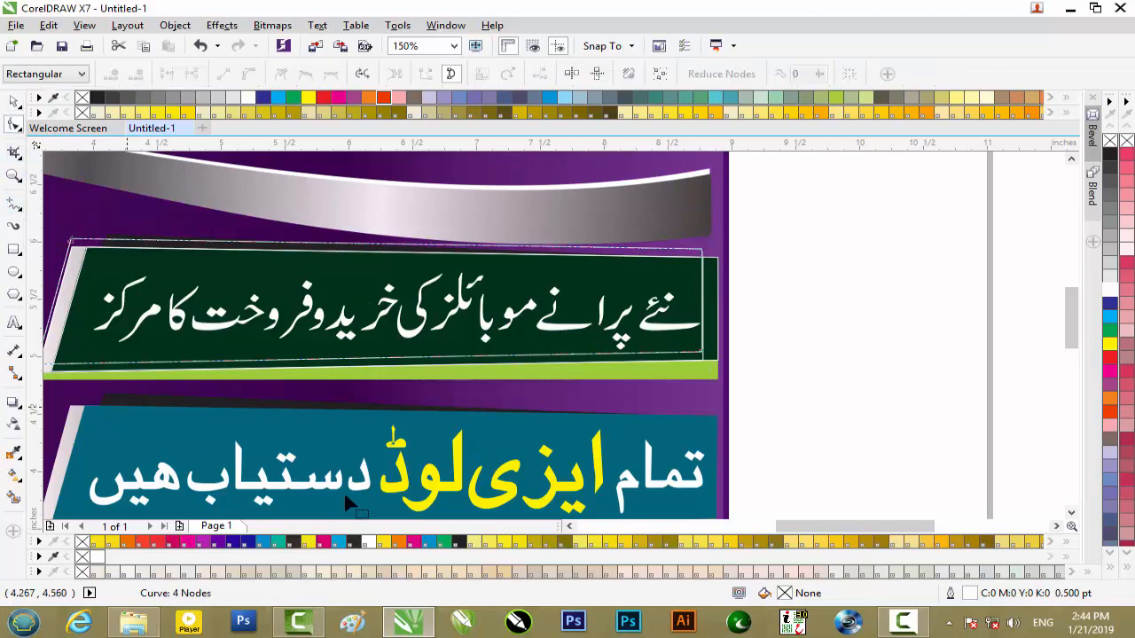
drag(793, 529, 761, 529)
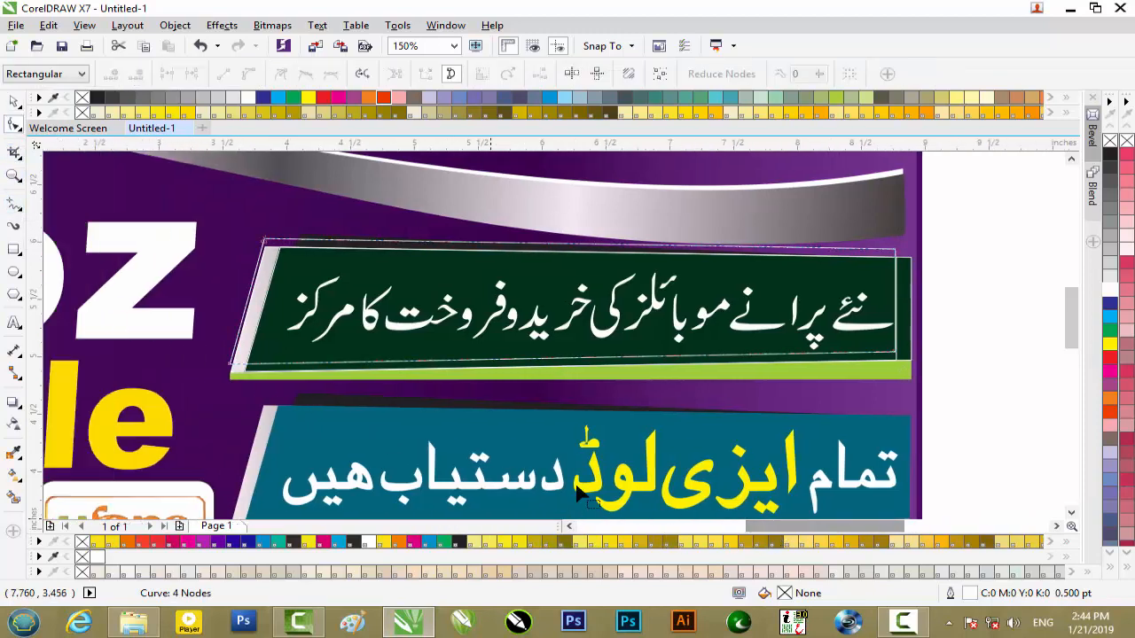
drag(281, 393, 282, 394)
key(Up)
key(Up)
key(Up)
key(Up)
key(Up)
key(Up)
key(Up)
key(Up)
key(Up)
key(Up)
key(Up)
key(Up)
key(Up)
key(Up)
key(Up)
key(Up)
key(Up)
key(Up)
key(Up)
key(Up)
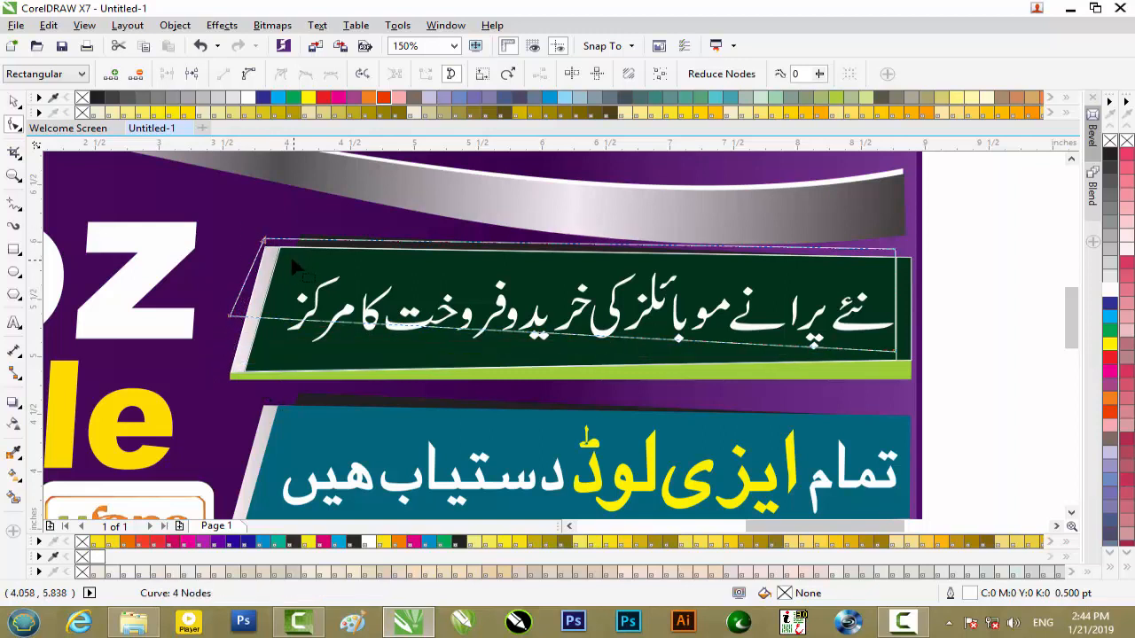
- Move the upper copy's top-left node right and up onto the black strip's upper-left corner
scroll(290, 254, up, 1)
key(Right)
key(Right)
key(Right)
key(Right)
key(Right)
key(Right)
key(Right)
key(Right)
key(Right)
key(Right)
key(Right)
key(Right)
key(Right)
key(Right)
key(Right)
key(Right)
key(Right)
key(Right)
key(Up)
key(Up)
key(Up)
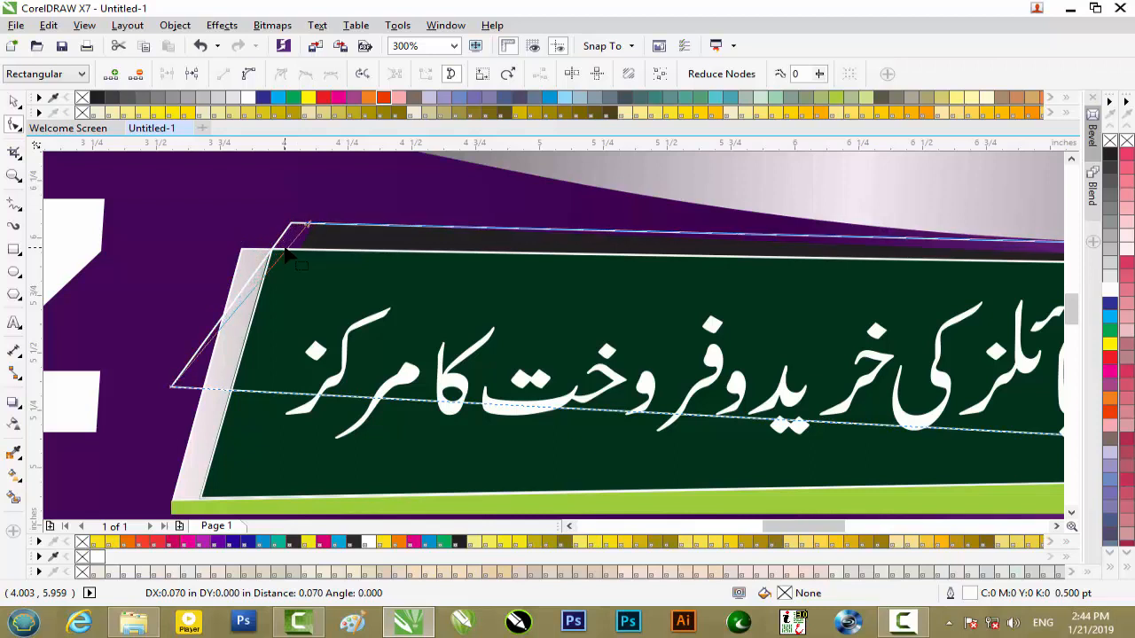
scroll(290, 255, up, 1)
scroll(288, 254, down, 1)
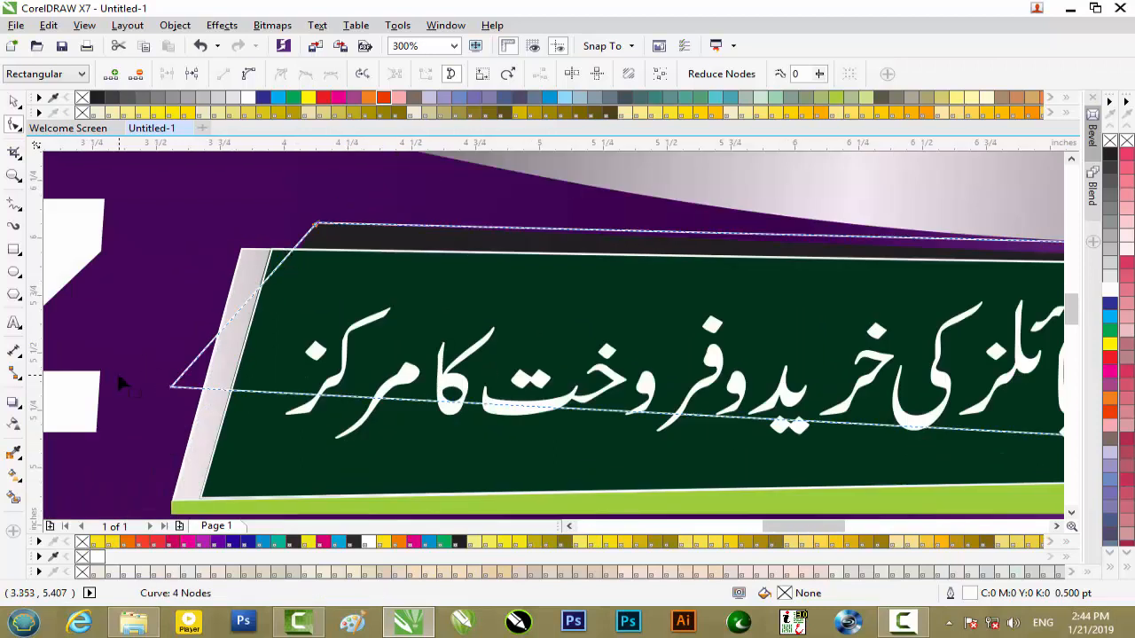
- Move the upper copy's bottom-left node up and right to the black strip's lower-left corner, just above the green banner
key(Up)
key(Up)
key(Up)
key(Up)
key(Up)
key(Up)
key(Up)
key(Up)
key(Up)
key(Up)
key(Up)
key(Up)
key(Up)
key(Up)
key(Up)
key(Up)
key(Up)
key(Up)
key(Up)
key(Up)
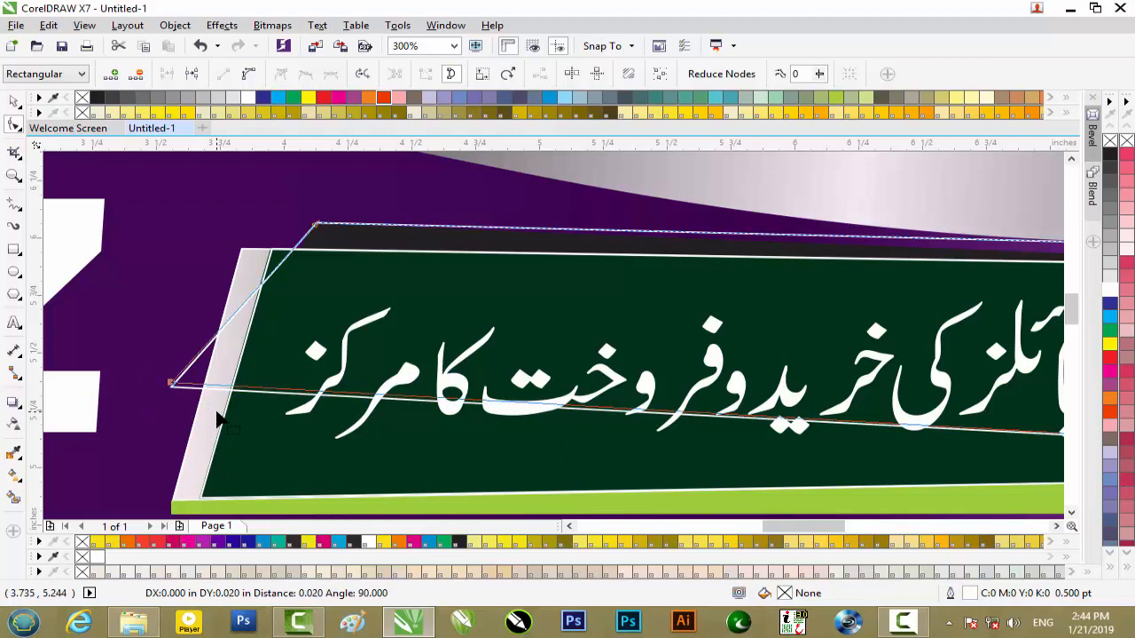
key(Up)
key(Up)
key(Up)
key(Up)
key(Up)
key(Up)
key(Up)
key(Up)
key(Up)
key(Up)
key(Up)
key(Up)
key(Up)
key(Up)
key(Up)
key(Up)
key(Up)
key(Up)
key(Up)
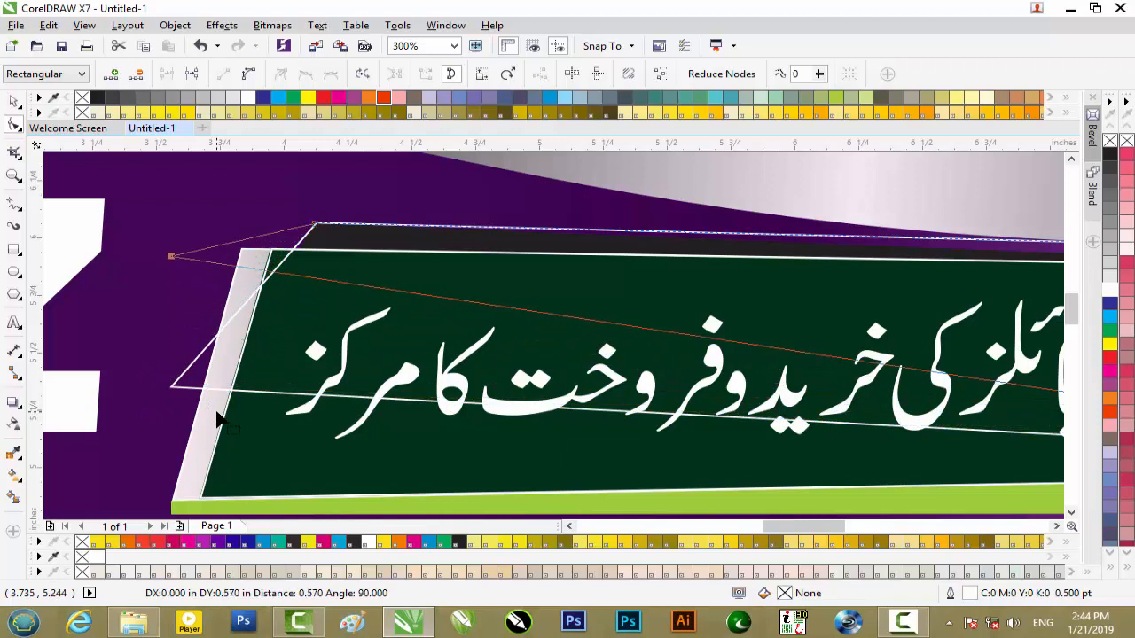
key(Down)
key(Down)
key(Down)
key(Down)
key(Down)
key(Down)
key(Down)
key(Down)
key(Down)
key(Down)
key(Down)
key(Down)
key(Down)
key(Down)
key(Down)
key(Down)
key(Down)
key(Down)
key(Down)
key(Down)
key(Down)
key(Down)
key(Down)
key(Down)
key(Down)
key(Down)
key(Down)
key(Down)
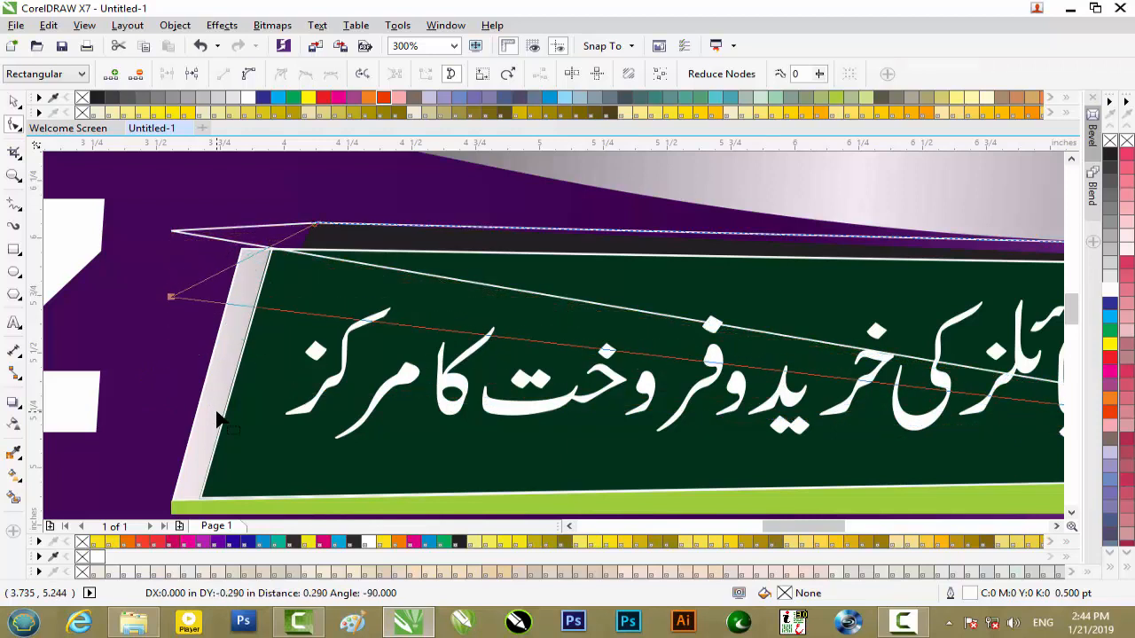
key(Right)
key(Right)
key(Right)
key(Right)
key(Right)
key(Right)
key(Right)
key(Right)
key(Right)
key(Right)
key(Right)
key(Right)
key(Right)
key(Right)
key(Right)
key(Right)
key(Right)
key(Right)
key(Right)
key(Right)
key(Right)
key(Right)
key(Right)
key(Right)
key(Right)
key(Right)
key(Right)
key(Right)
key(Right)
key(Right)
key(Right)
key(Right)
key(Right)
key(Right)
key(Right)
key(Right)
key(Right)
key(Right)
key(Right)
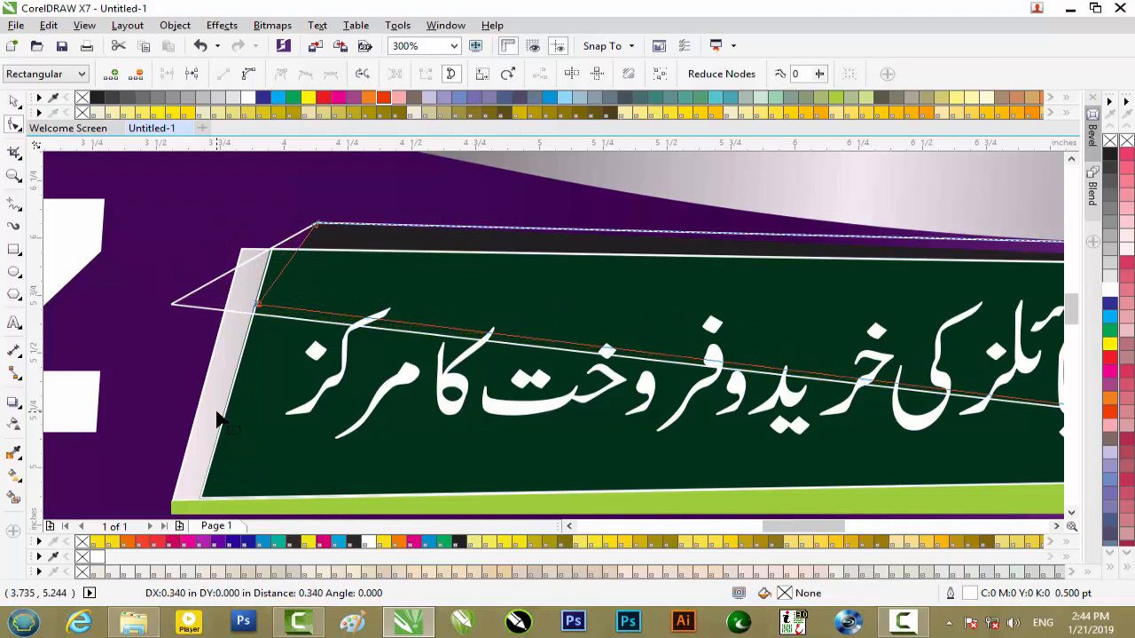
key(Up)
key(Up)
key(Up)
key(Up)
key(Up)
key(Up)
key(Up)
key(Up)
key(Up)
key(Up)
key(Up)
key(Up)
key(Up)
key(Up)
key(Up)
key(Up)
key(Up)
key(Up)
key(Up)
key(Up)
key(Up)
key(Up)
key(Up)
key(Up)
key(Right)
key(Right)
key(Right)
key(Right)
key(Right)
key(Right)
key(Right)
key(Right)
key(Right)
key(Right)
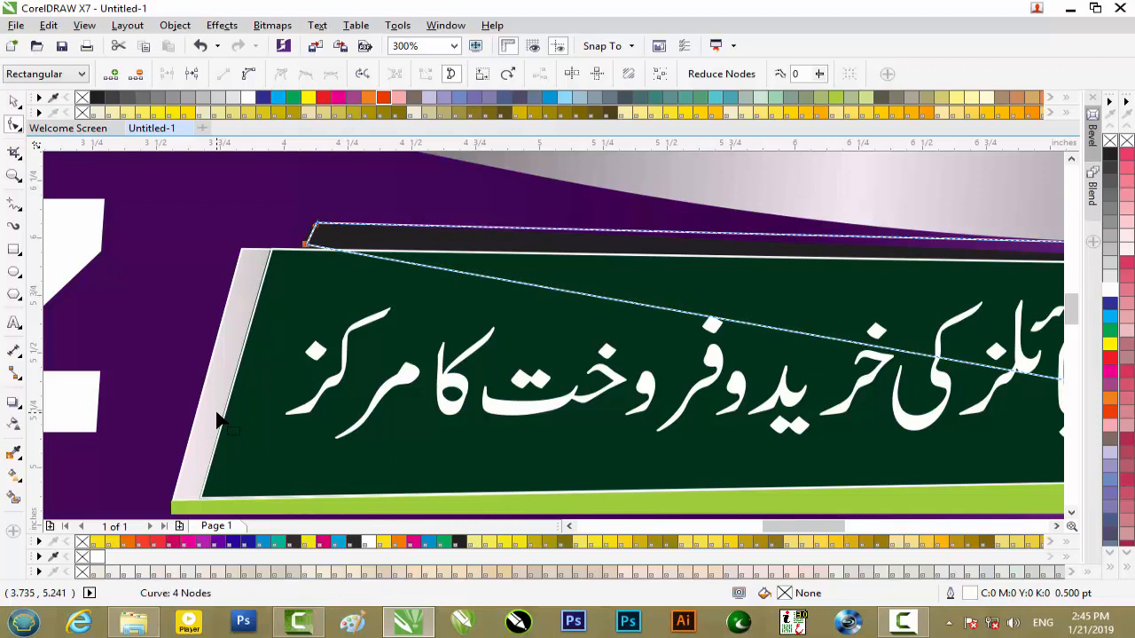
scroll(293, 329, up, 2)
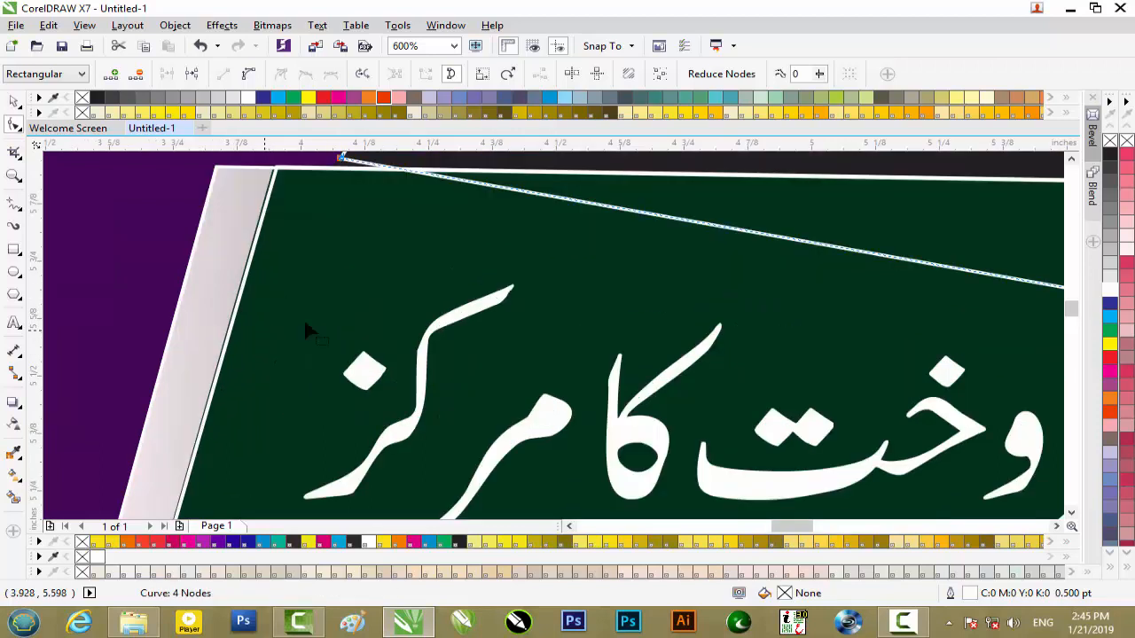
click(1073, 163)
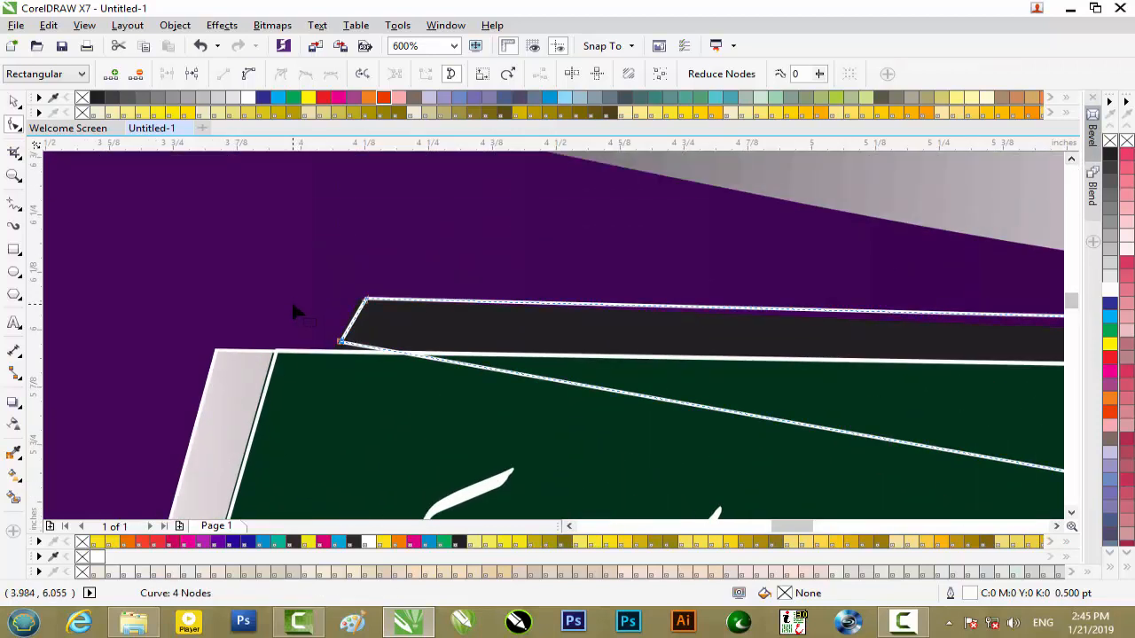
- Nudge the upper outline's bottom-left node down and its top-left node left to match the black strip's slanted end
scroll(342, 330, up, 4)
key(Down)
key(Down)
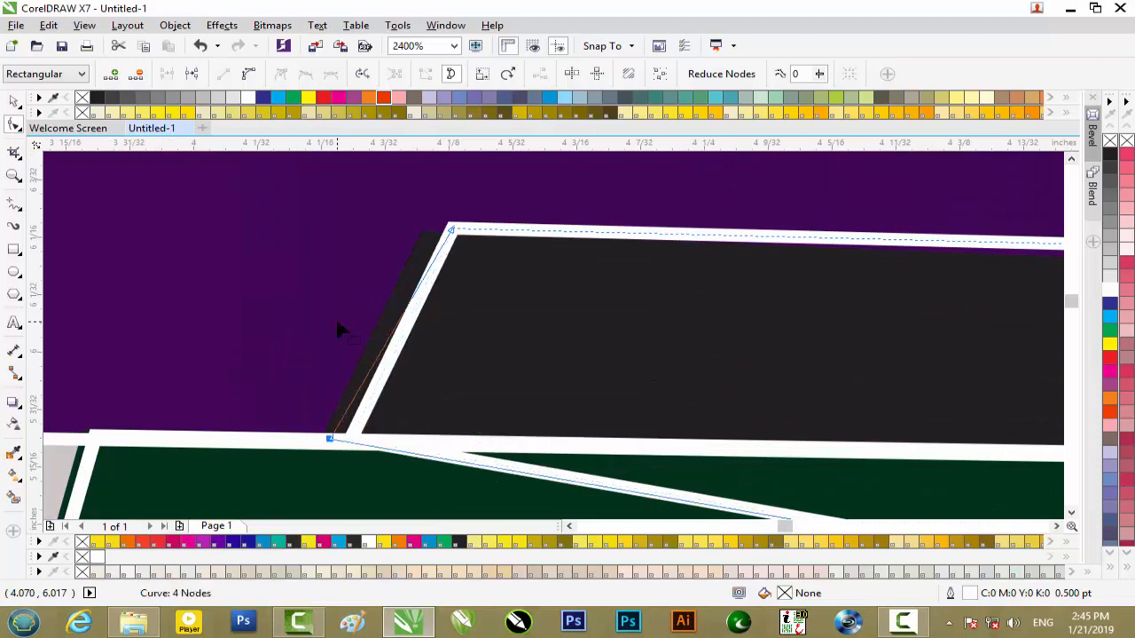
drag(464, 208, 430, 245)
key(Left)
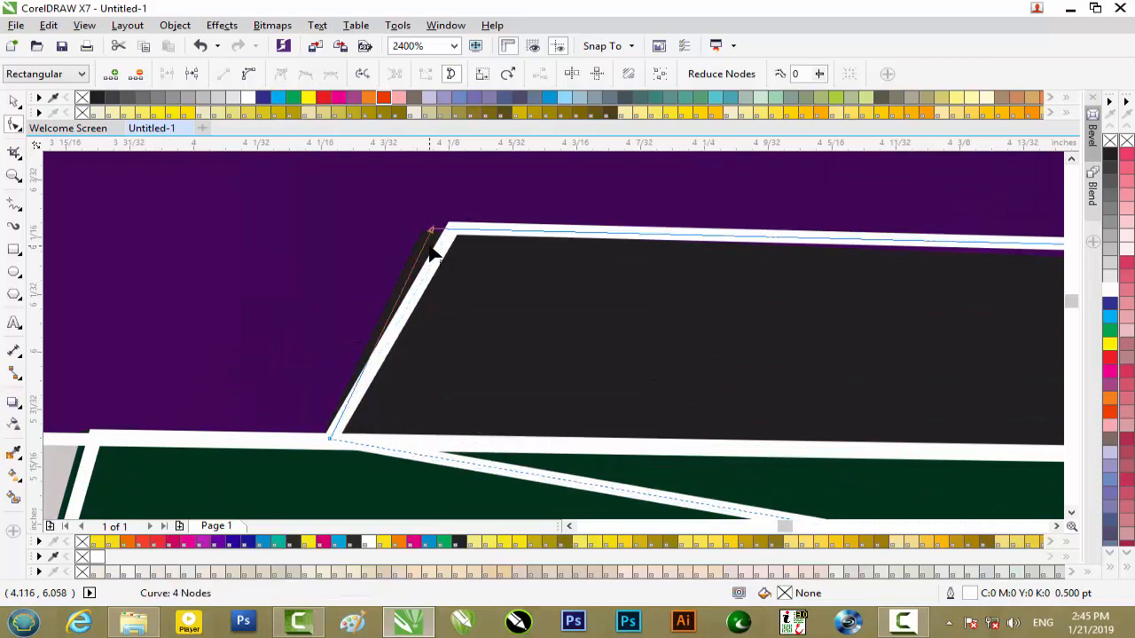
key(Left)
key(Right)
scroll(430, 254, down, 6)
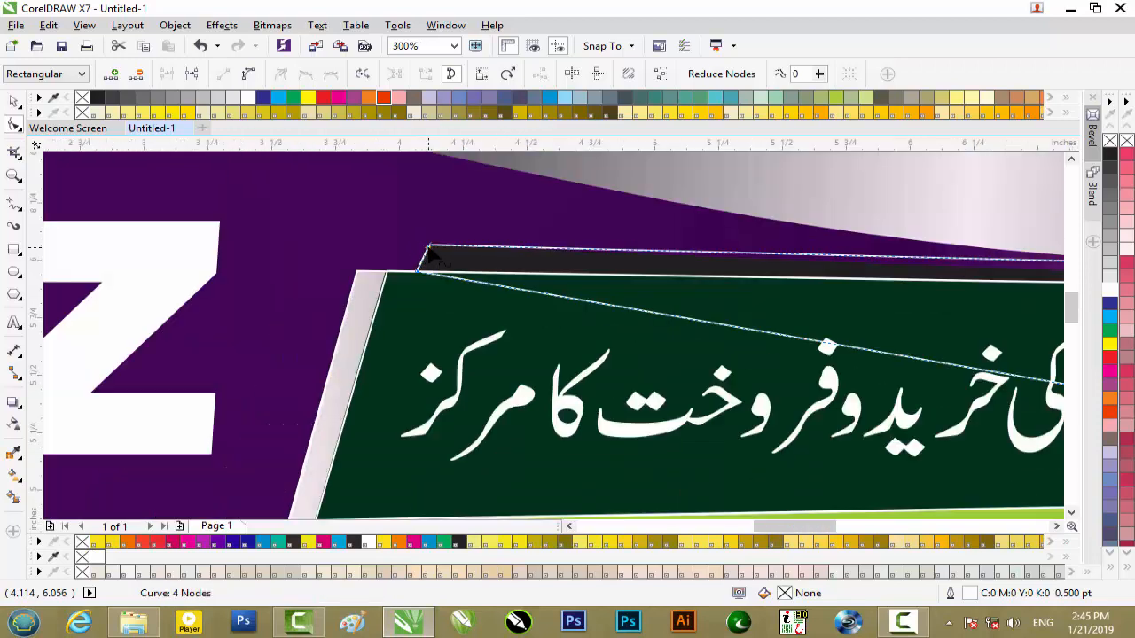
- Lower the upper outline's top-right node onto the green banner's top edge, where the black strip tapers out
drag(822, 526, 872, 530)
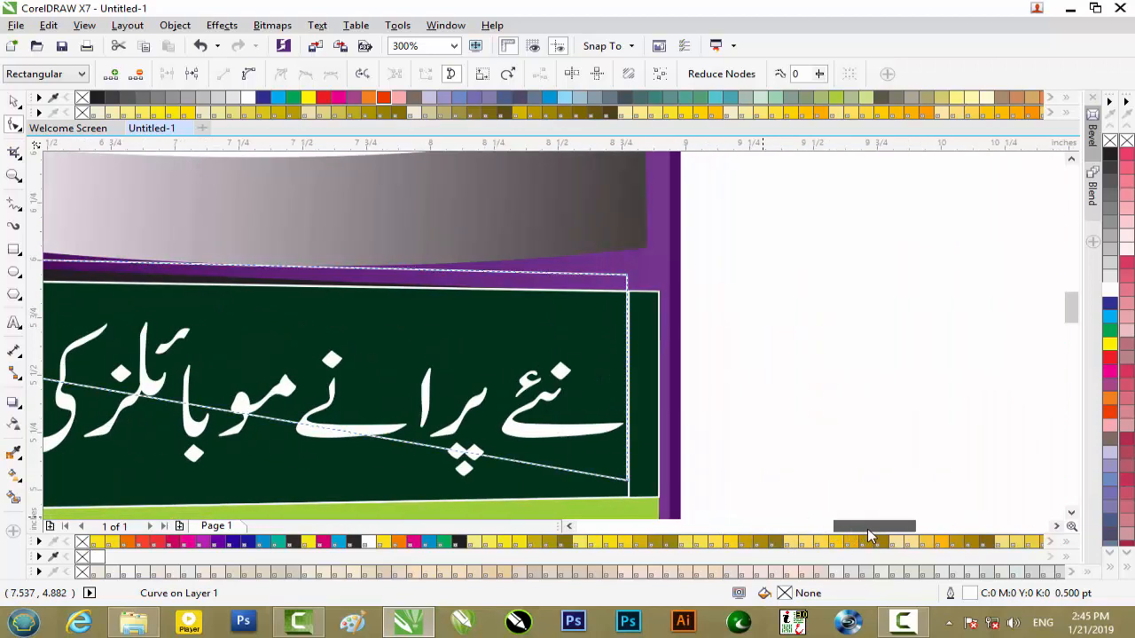
drag(639, 257, 608, 290)
key(Down)
key(Down)
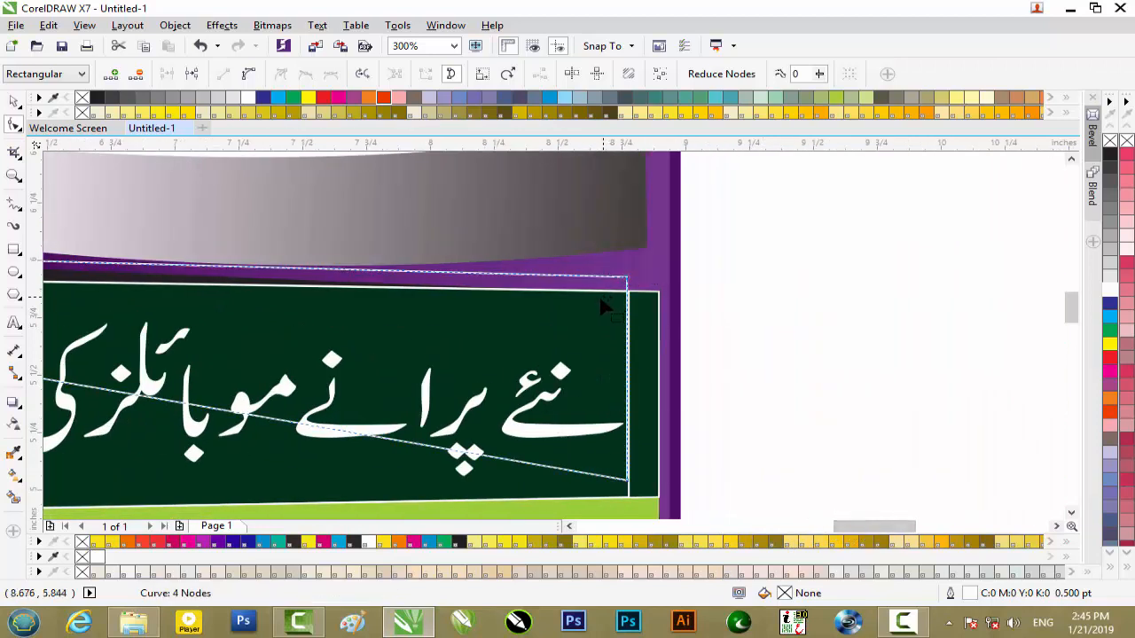
key(Down)
key(Down)
key(Down)
key(Down)
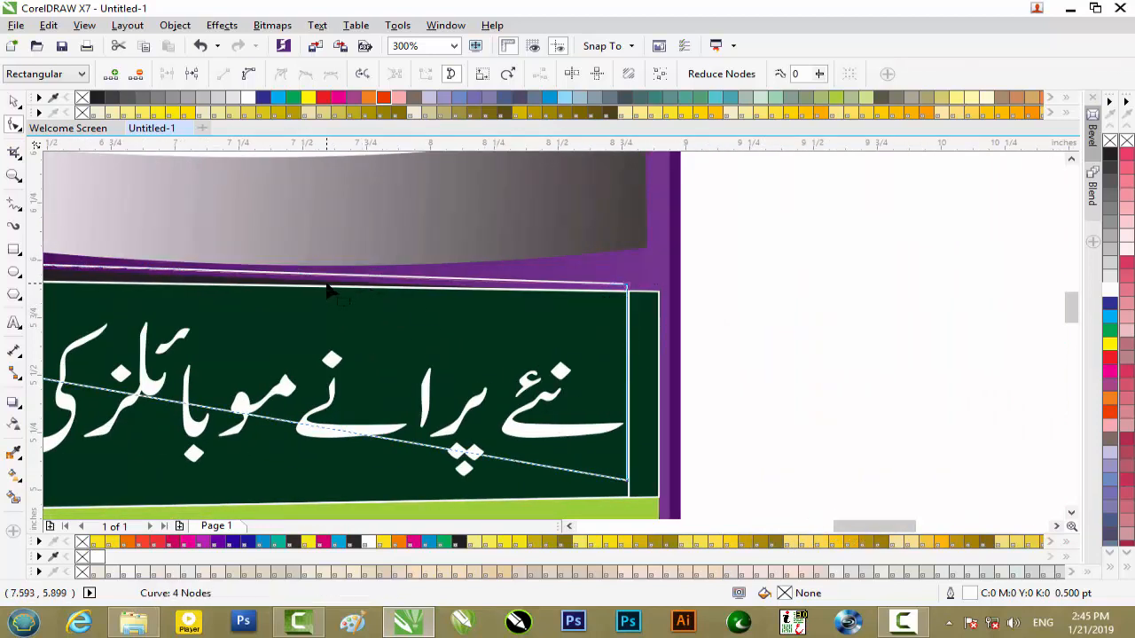
key(Down)
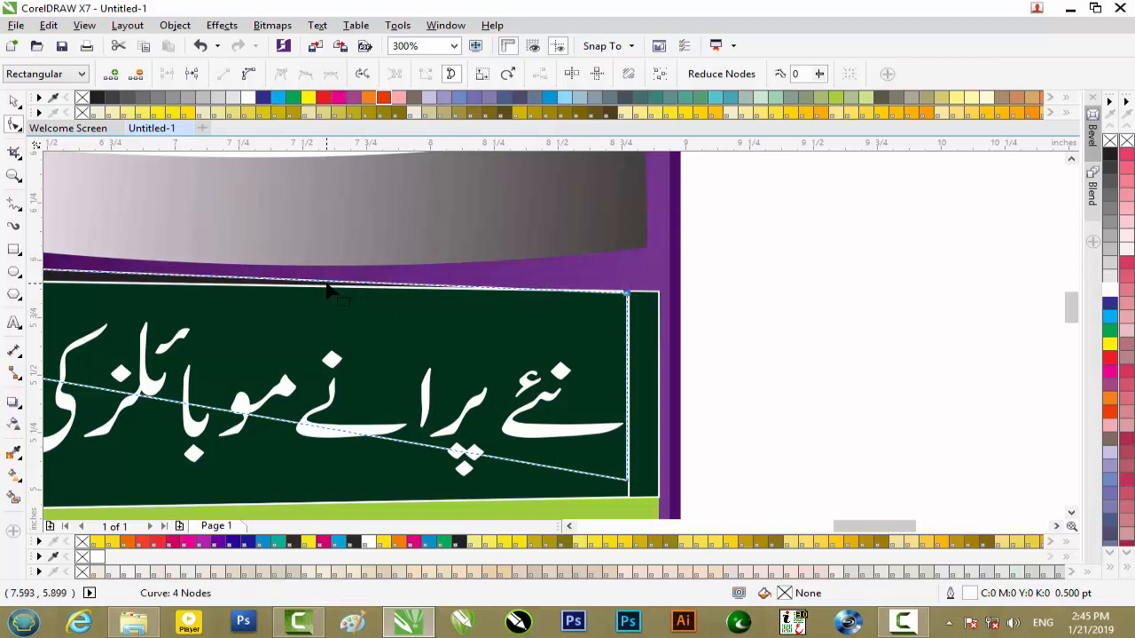
- Place a copy of the shifted green-banner outline about 0.49 inches lower, overlapping the lime strip
scroll(328, 291, down, 2)
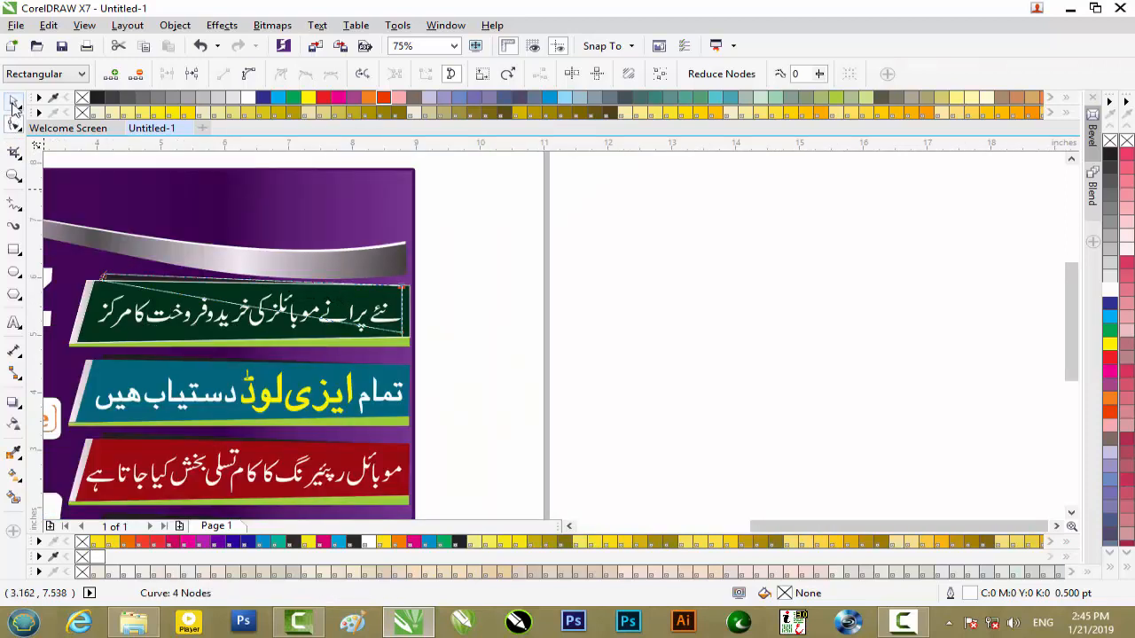
click(15, 102)
click(135, 333)
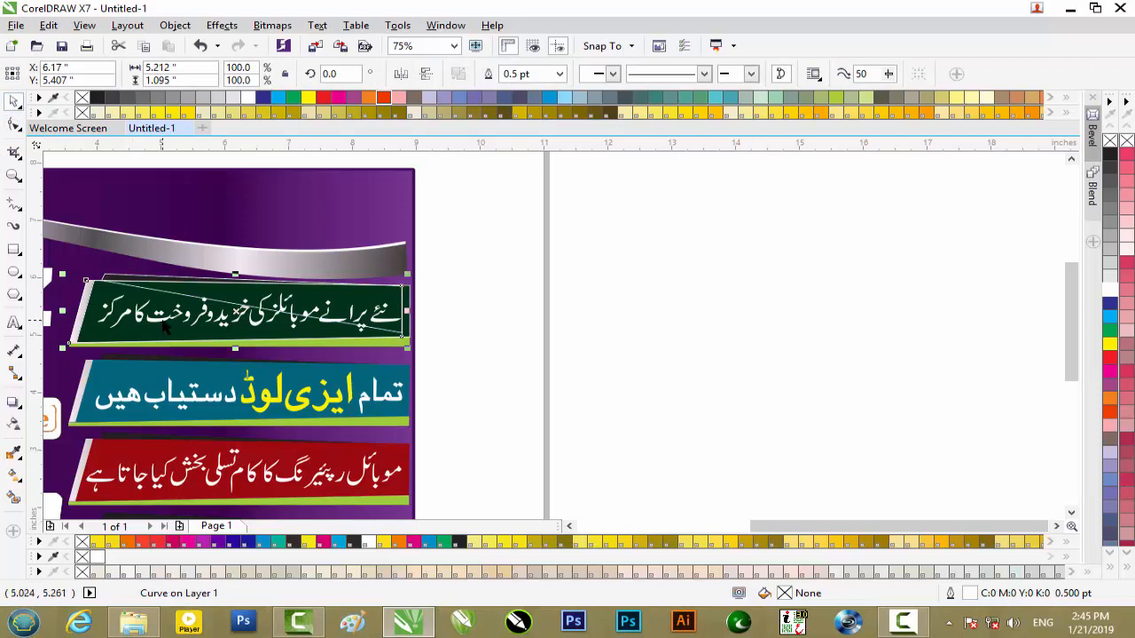
drag(237, 310, 179, 352)
scroll(179, 352, up, 2)
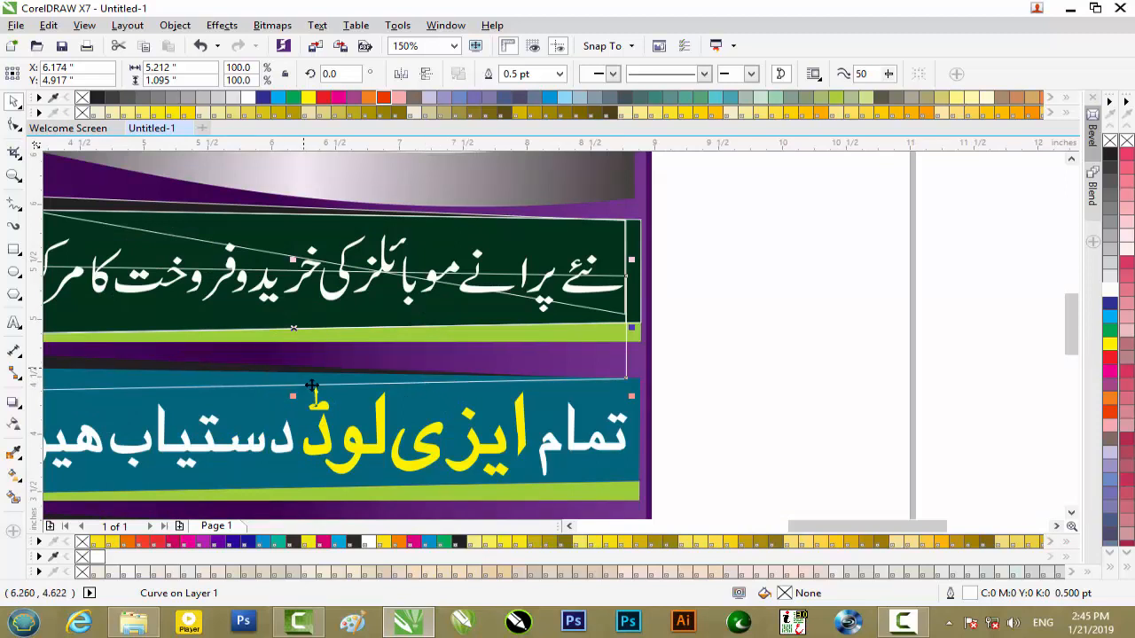
- Flatten the lower copy vertically to about 0.117 inches high so it lies within the lime strip
drag(295, 383, 296, 342)
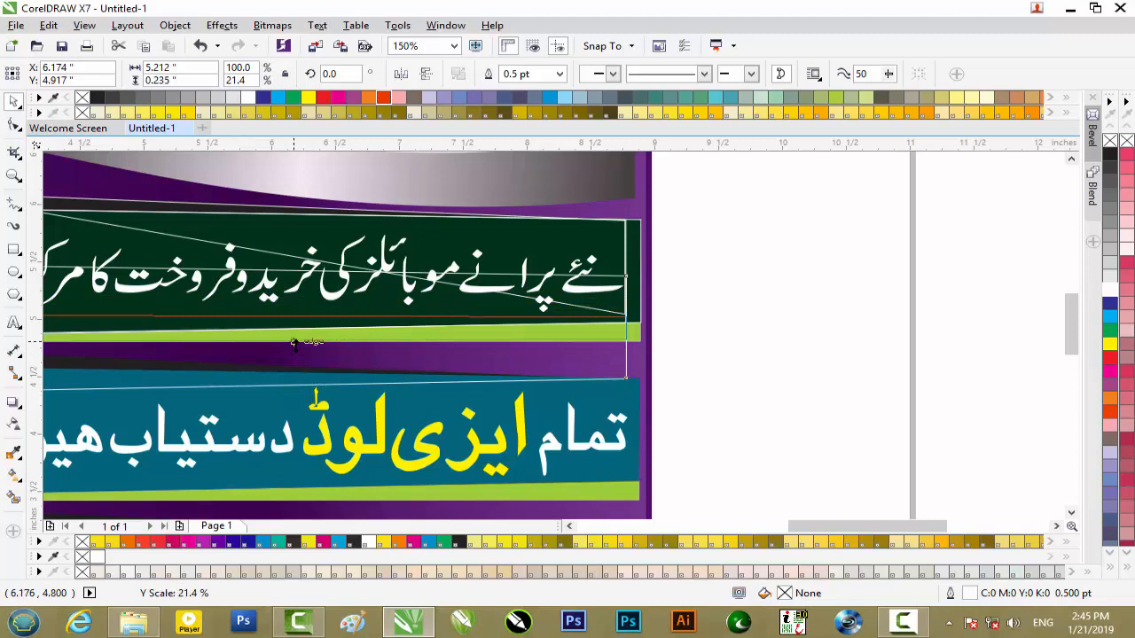
scroll(235, 328, up, 2)
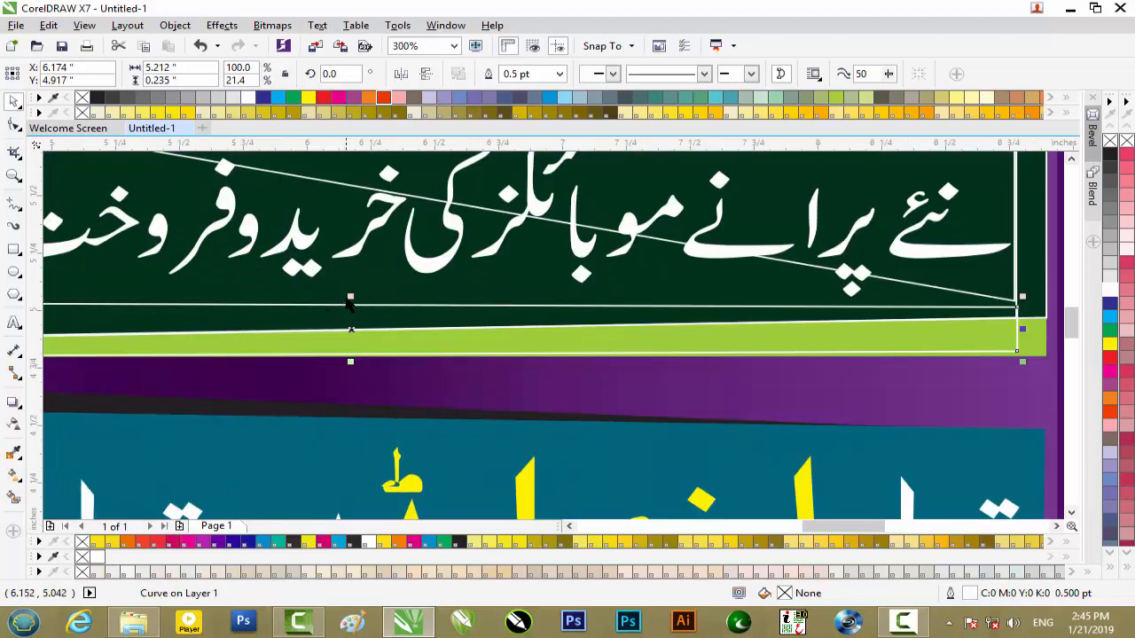
drag(350, 295, 350, 326)
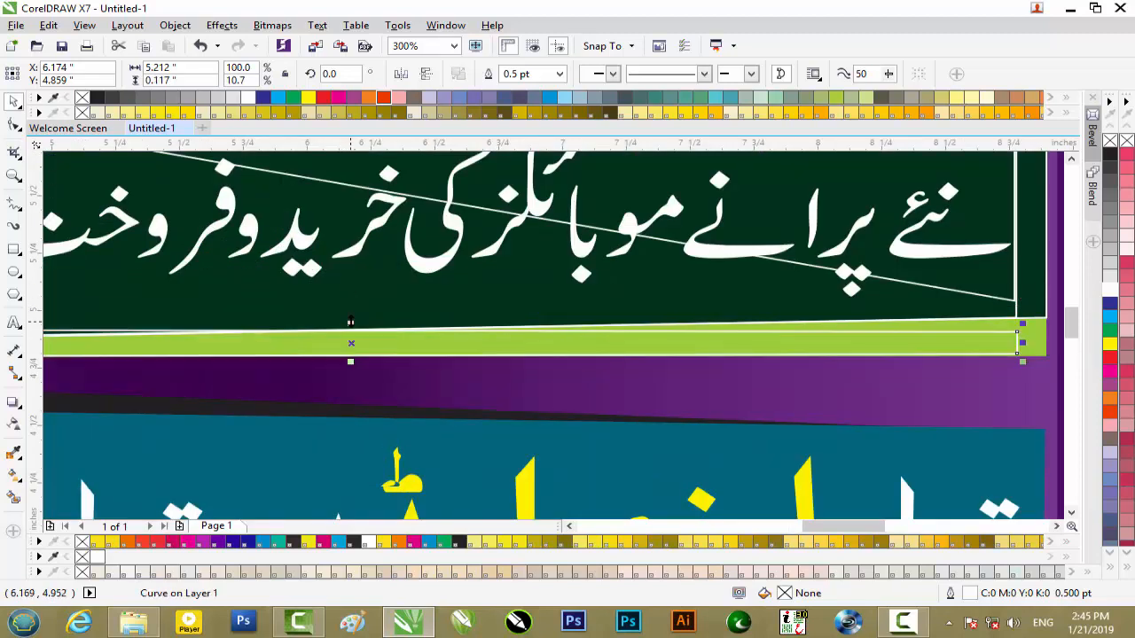
- Raise the flattened outline's top-right node to the lime strip's upper edge
scroll(350, 326, down, 2)
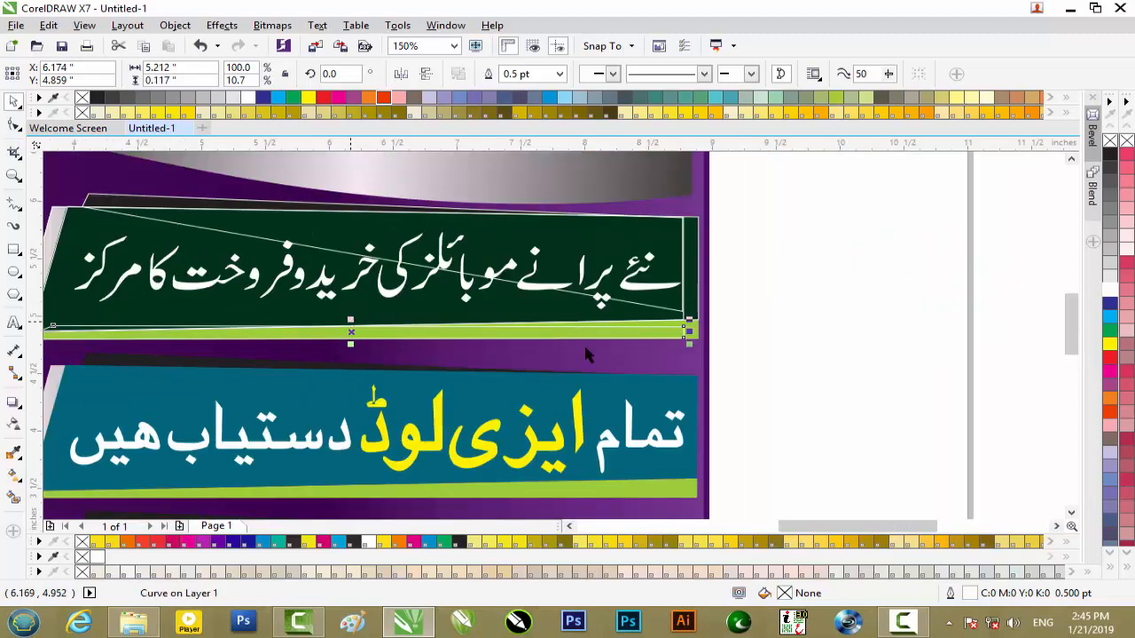
click(14, 126)
scroll(671, 329, up, 4)
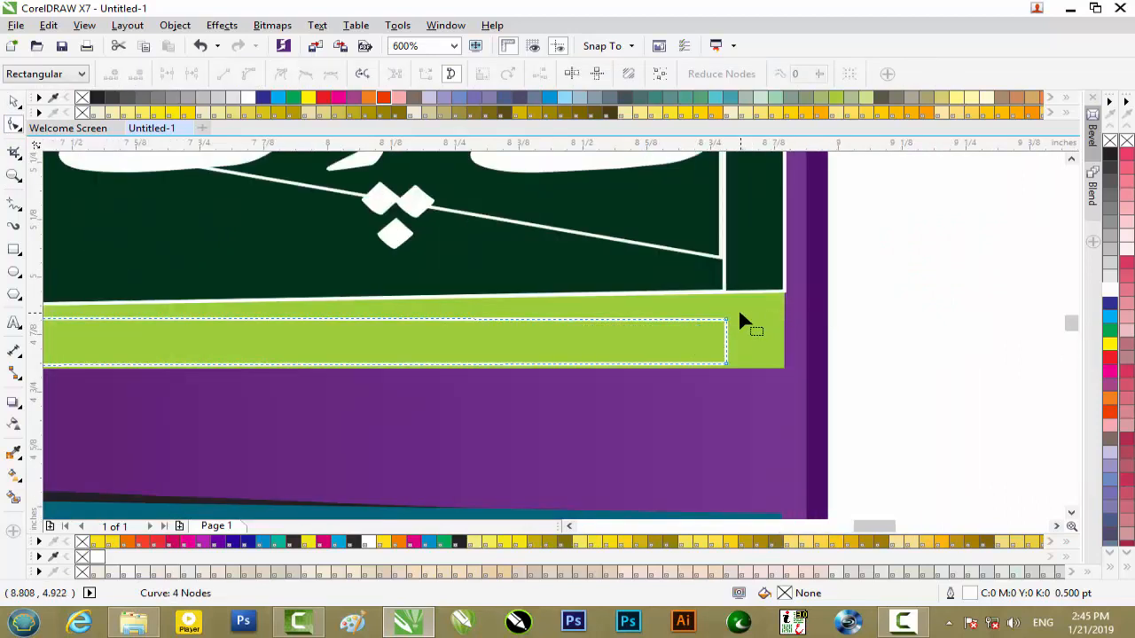
drag(747, 308, 689, 333)
key(Up)
key(Up)
key(Up)
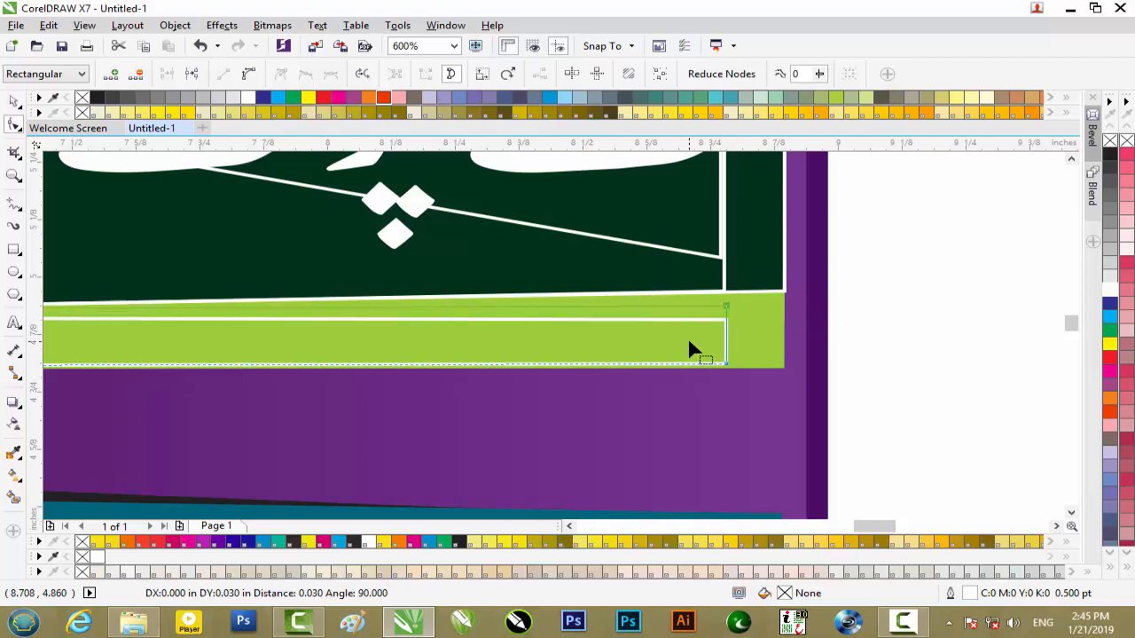
key(Up)
key(Down)
- Shift the raised top-right node right onto the lime strip's upper-right corner
key(Right)
key(Right)
key(Right)
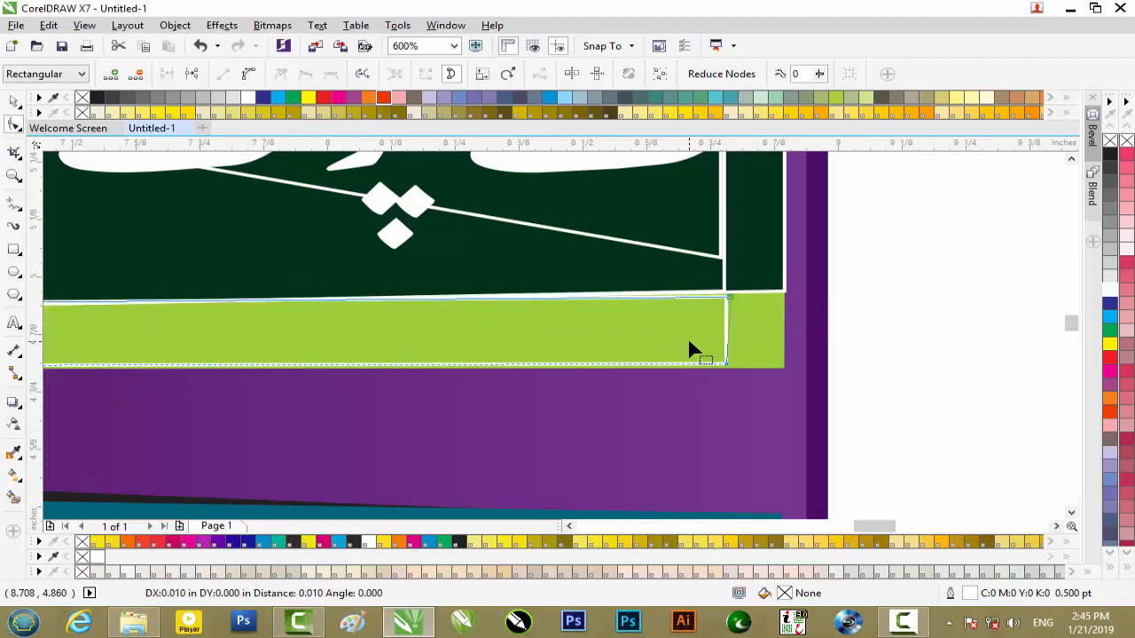
key(Right)
key(Right)
key(Right)
key(Right)
key(Right)
key(Right)
key(Right)
key(Right)
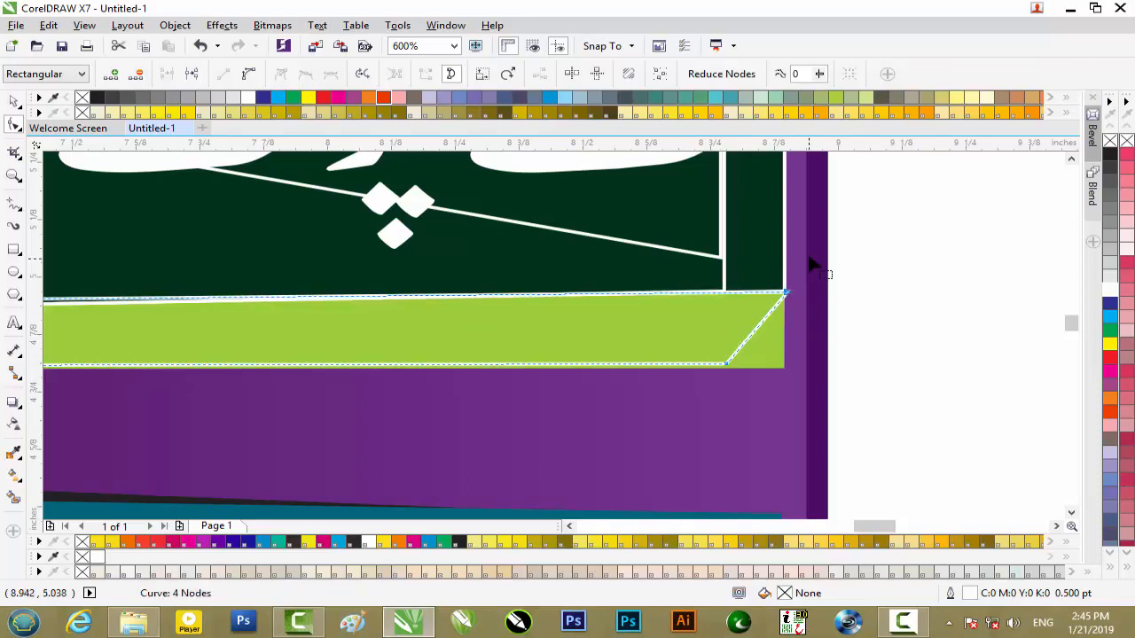
scroll(755, 317, up, 2)
scroll(754, 312, up, 1)
scroll(771, 383, down, 1)
key(Left)
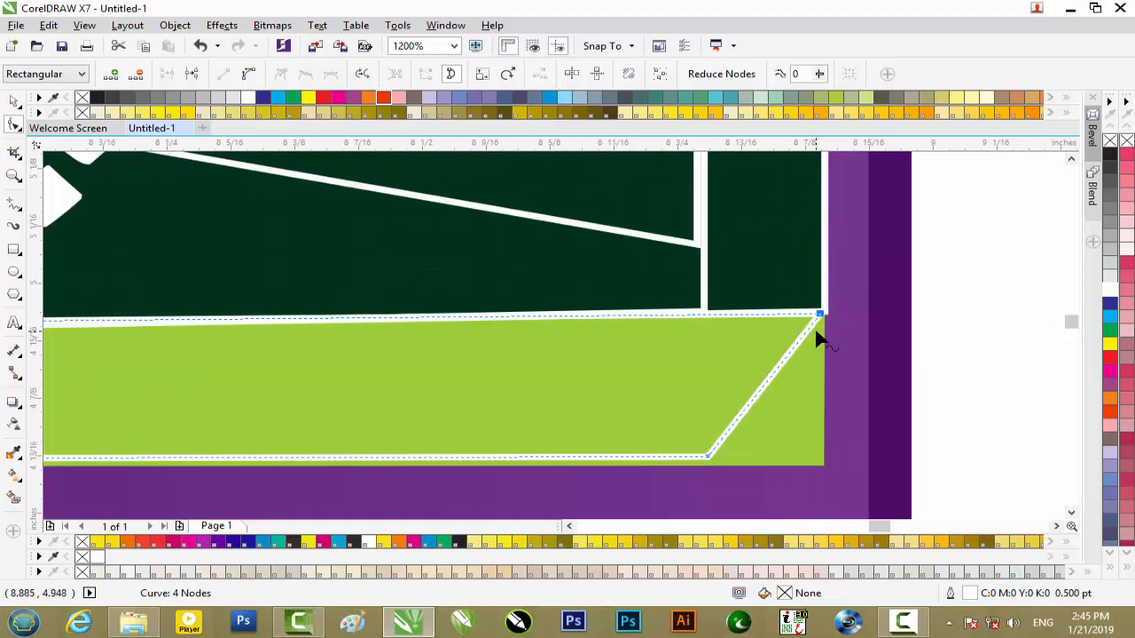
- Move the flattened outline's bottom-right node right and slightly down onto the lime strip's lower-right corner
scroll(771, 362, down, 1)
drag(745, 433, 693, 382)
key(Right)
key(Right)
key(Right)
key(Right)
key(Right)
key(Right)
key(Right)
key(Right)
key(Right)
key(Right)
key(Right)
key(Right)
key(Down)
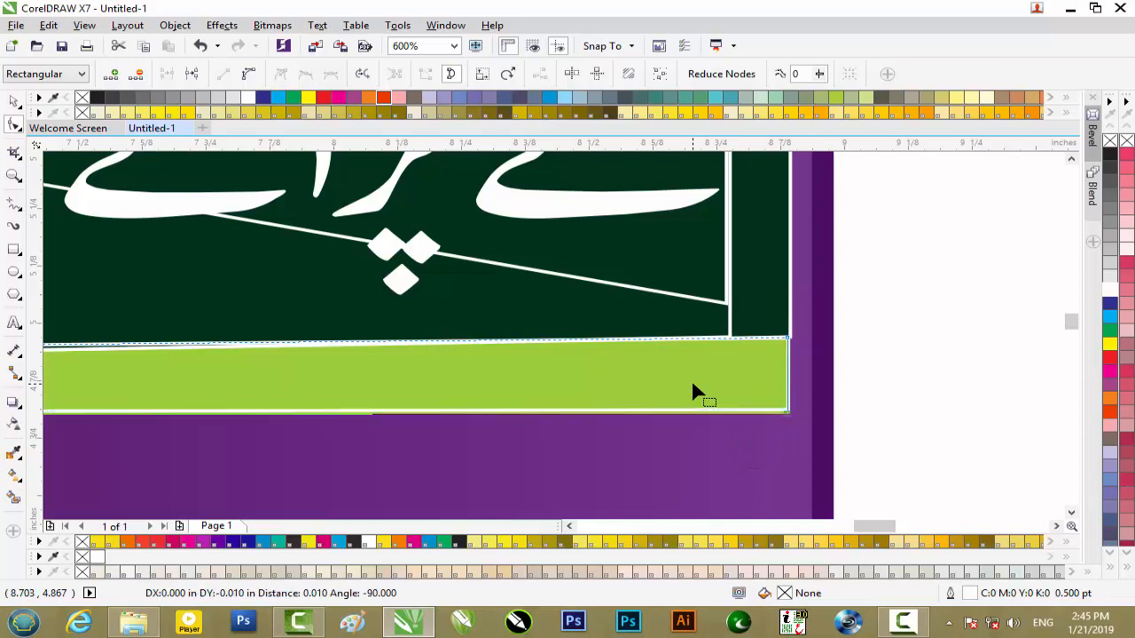
- Select both right-hand nodes of the flattened outline and nudge them into line with the lime strip's right edge
scroll(796, 323, up, 1)
scroll(796, 323, down, 1)
drag(800, 325, 759, 440)
key(Right)
key(Left)
scroll(787, 344, up, 1)
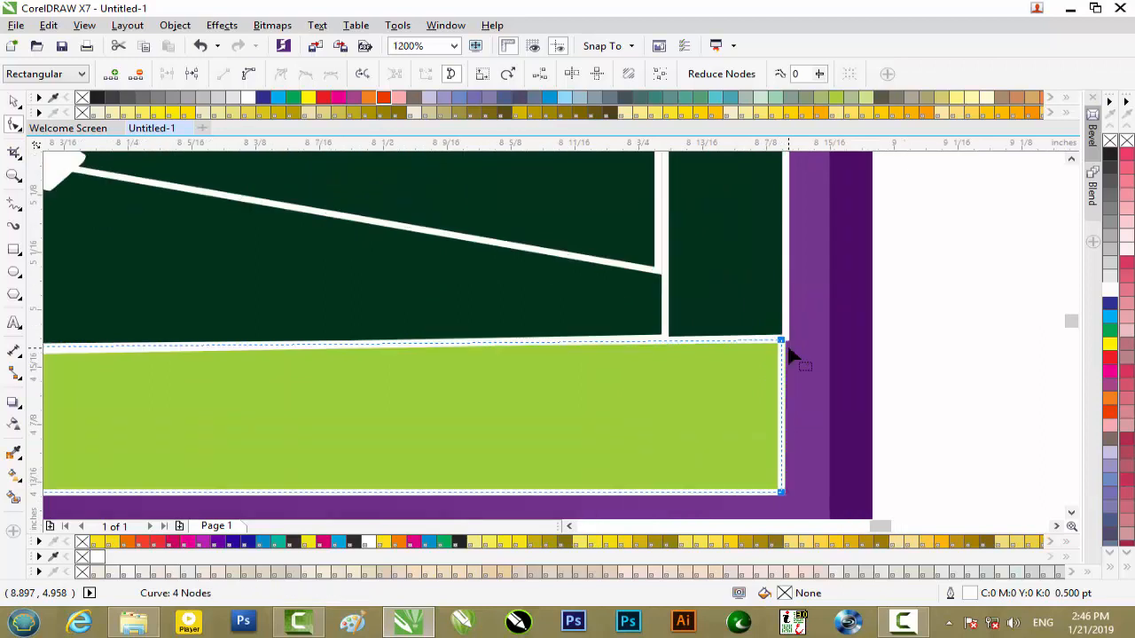
key(Right)
key(Left)
- Move the flattened outline's bottom-left node left onto the lime strip's lower-left corner
scroll(791, 353, down, 3)
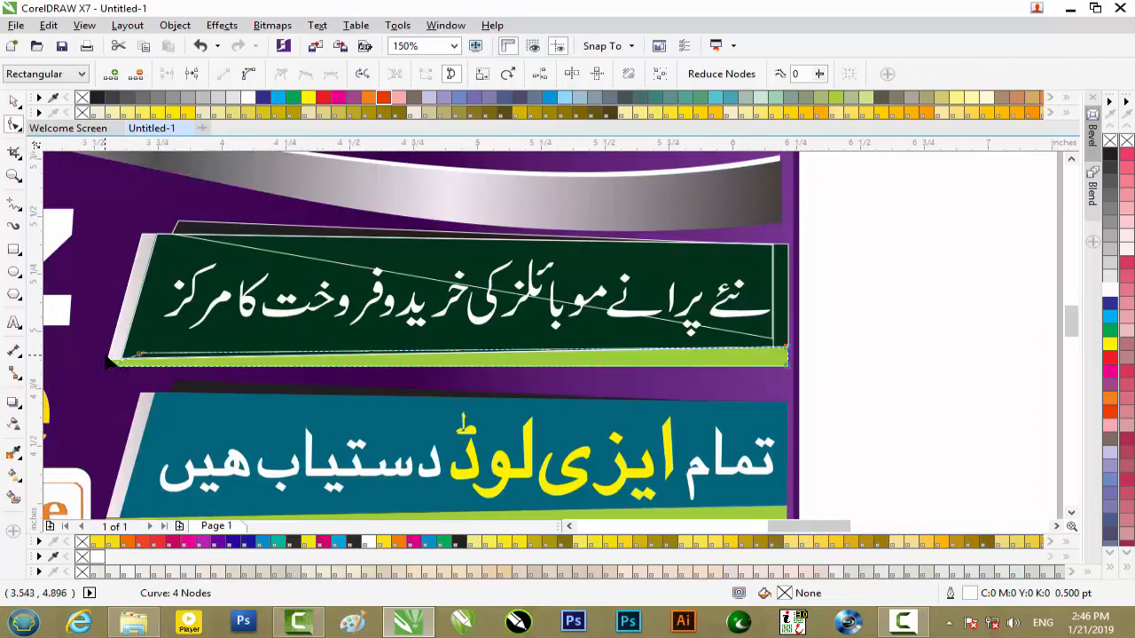
scroll(106, 366, up, 2)
drag(108, 391, 126, 413)
key(Left)
key(Left)
- Move the flattened outline's top-left node left and down onto the lime strip's upper-left corner
drag(264, 339, 234, 360)
key(Left)
key(Left)
key(Left)
key(Left)
key(Left)
key(Left)
key(Left)
key(Left)
key(Left)
key(Left)
key(Left)
key(Left)
key(Left)
key(Left)
key(Left)
key(Left)
key(Left)
key(Left)
key(Left)
key(Left)
key(Left)
key(Left)
key(Left)
key(Left)
key(Left)
key(Left)
key(Left)
key(Down)
key(Down)
key(Down)
key(Down)
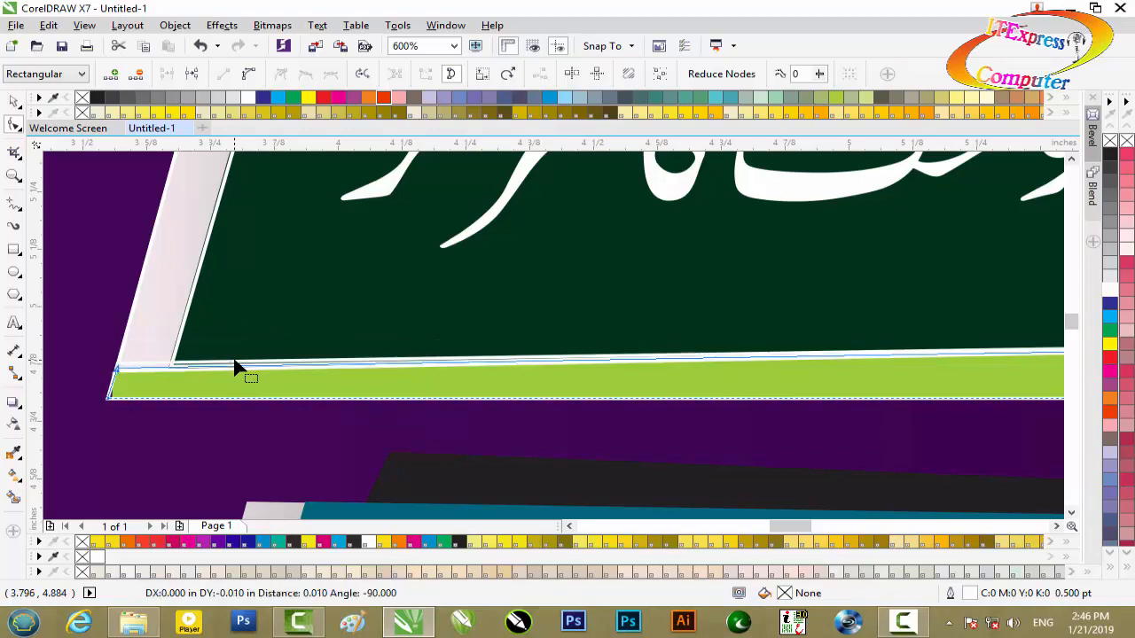
key(Left)
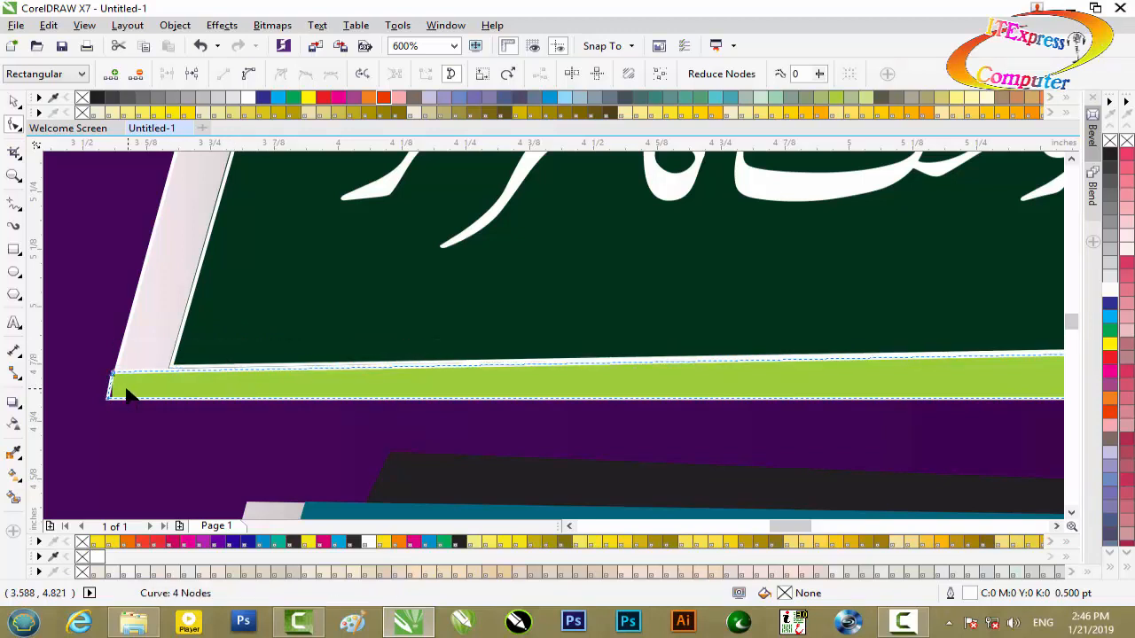
drag(106, 391, 112, 399)
scroll(127, 362, down, 3)
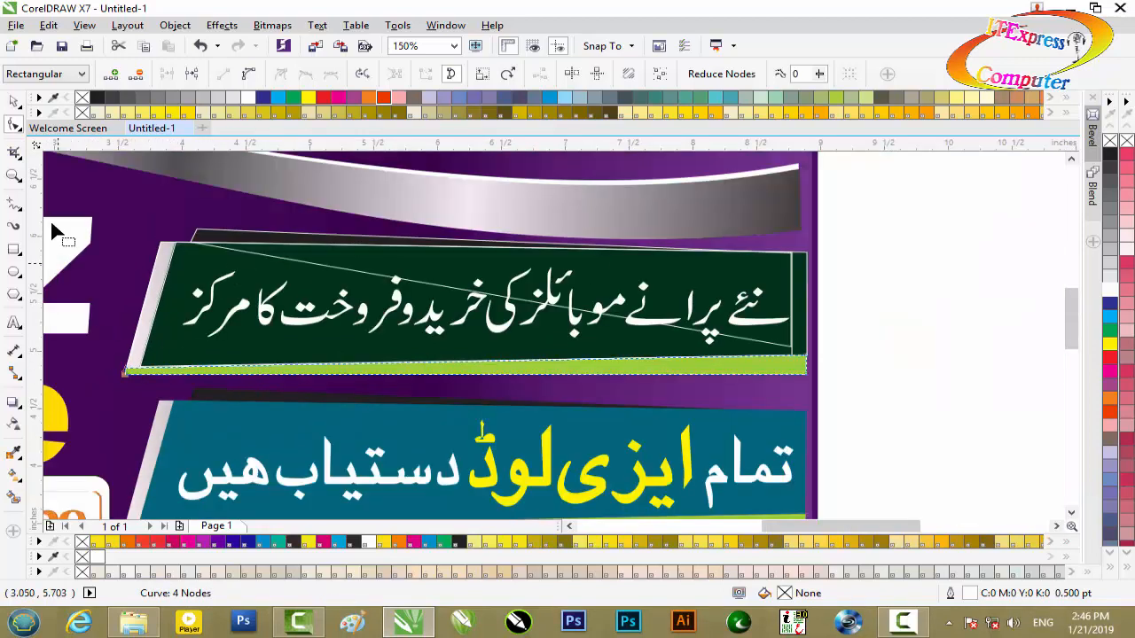
- Move the shifted banner outline, the black-strip outline and the lime-strip outline right so they extend past the artwork's edge
click(19, 103)
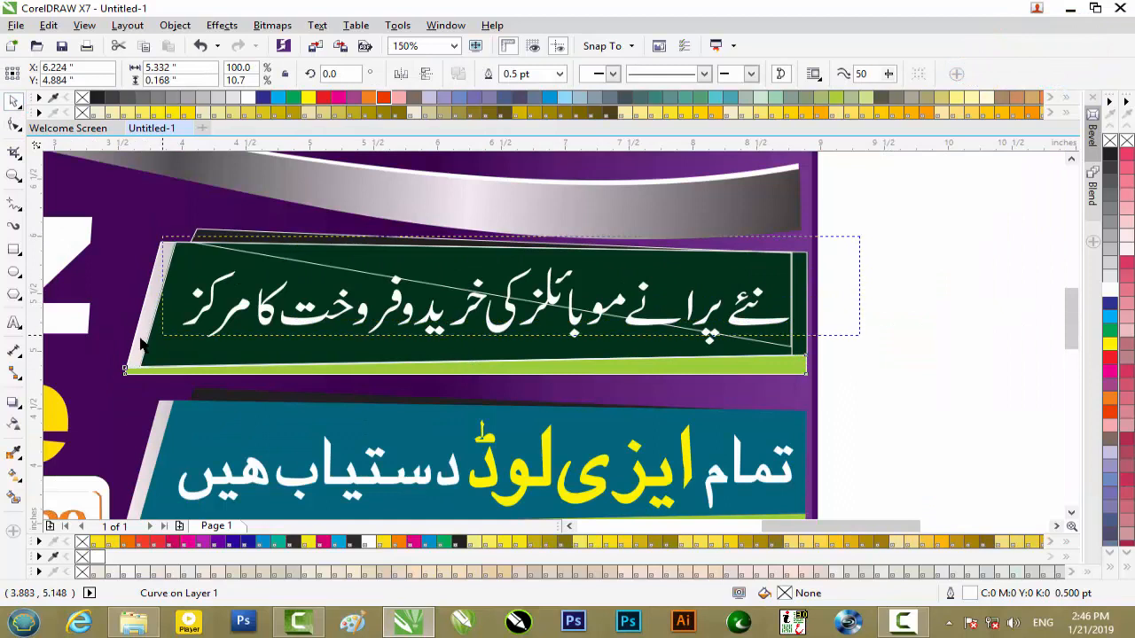
drag(122, 361, 122, 366)
click(903, 327)
drag(598, 278, 1002, 294)
drag(482, 247, 920, 269)
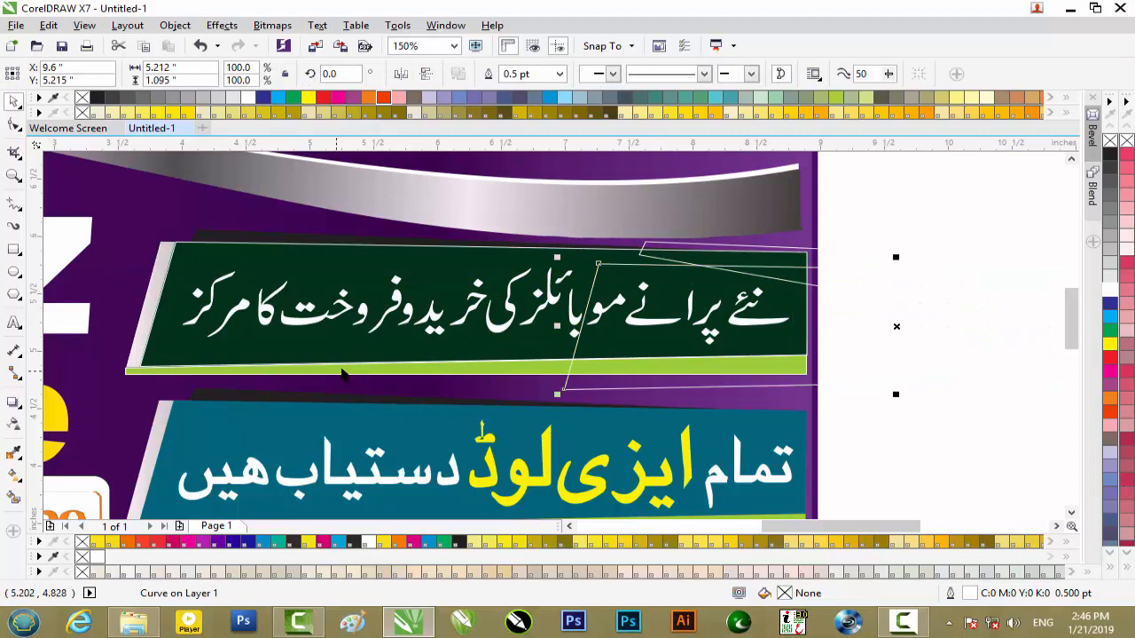
click(347, 371)
drag(377, 370, 649, 340)
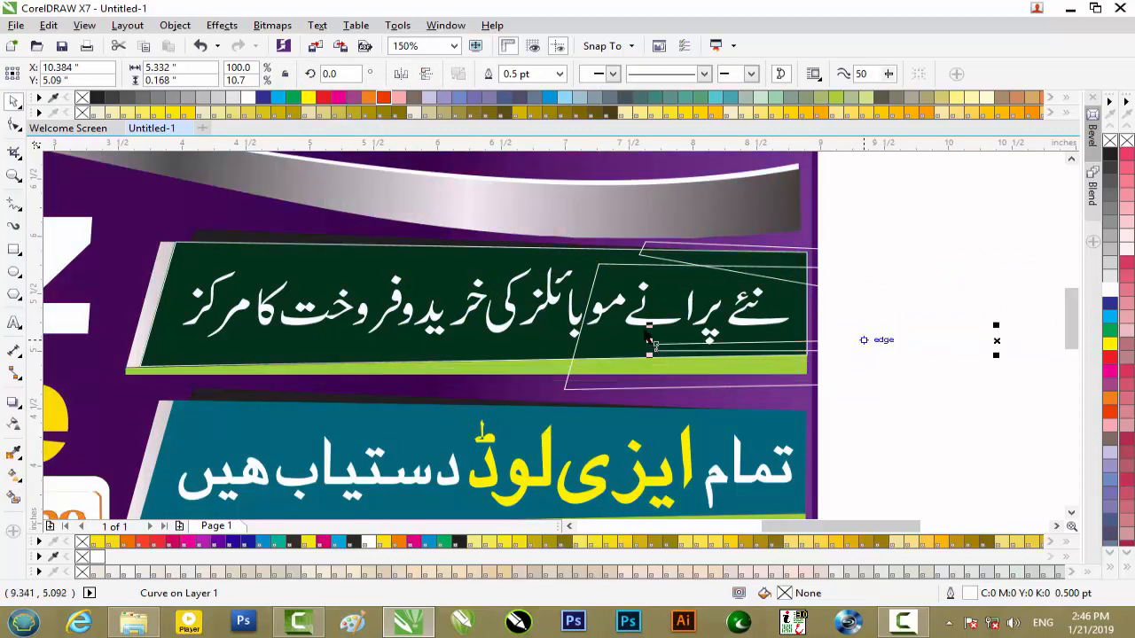
- Change the line colour of the moved banner outline and the moved black-strip outline to black
click(146, 310)
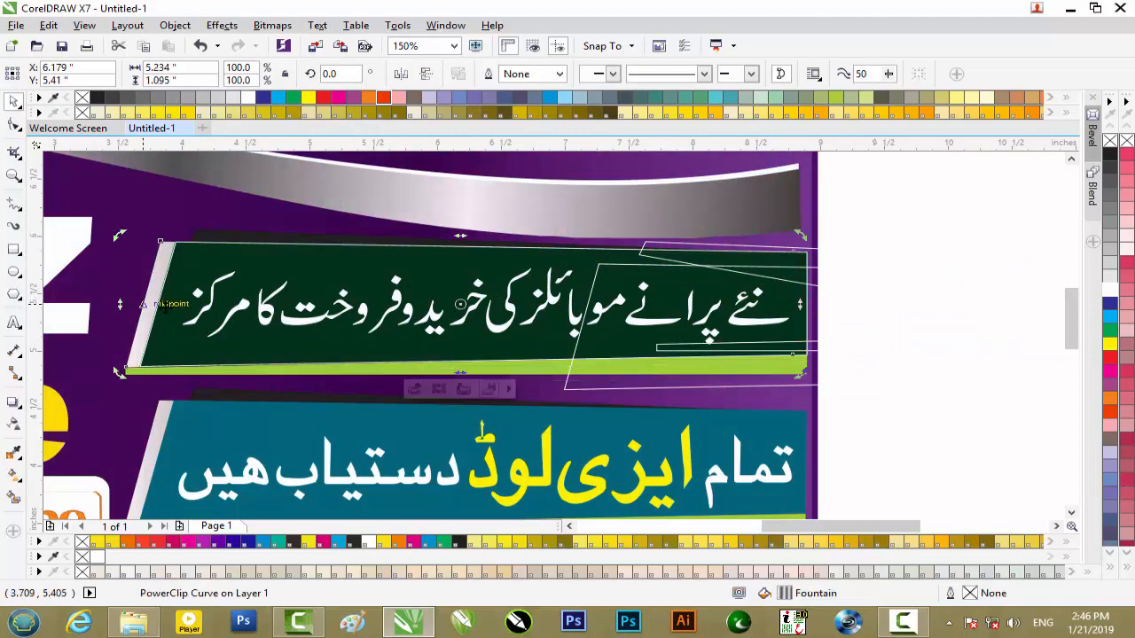
drag(820, 527, 897, 523)
click(878, 327)
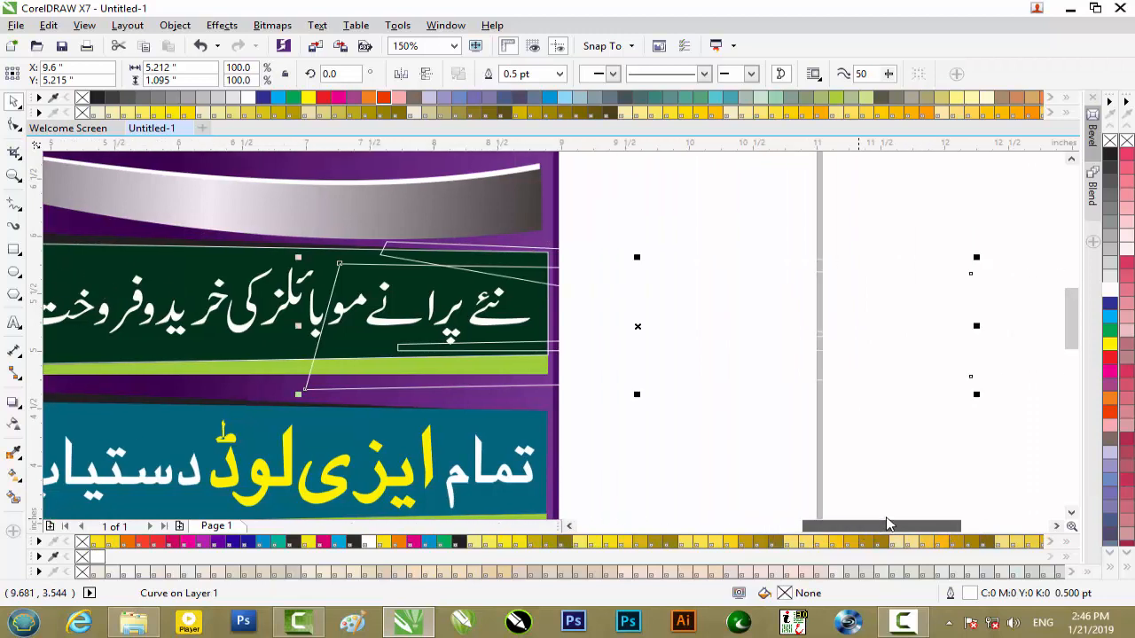
right_click(1110, 155)
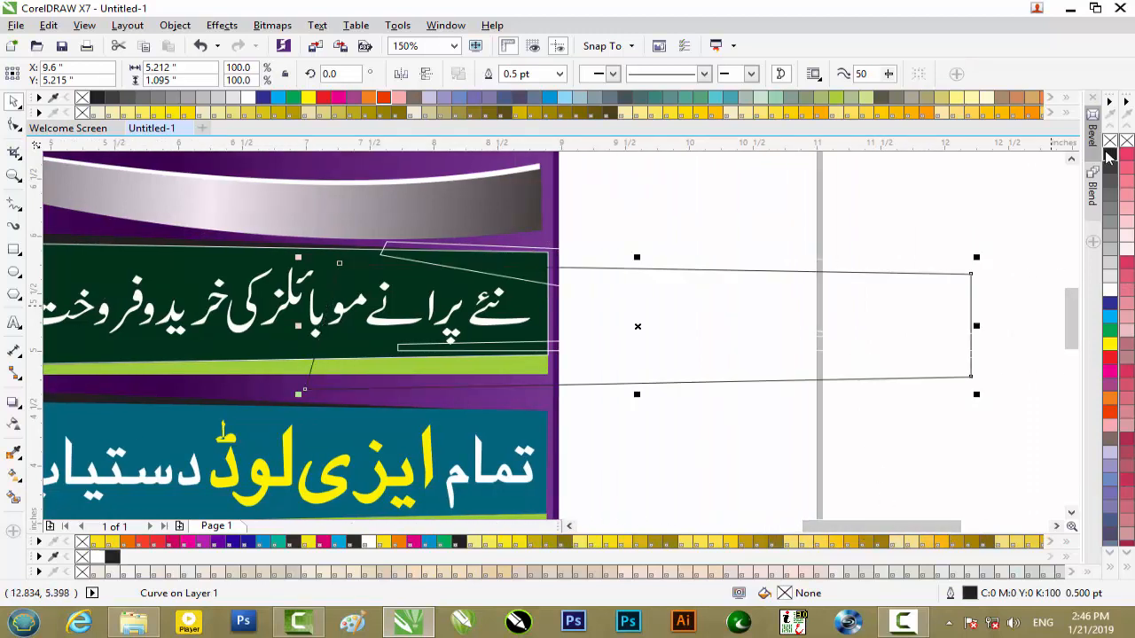
click(641, 219)
click(532, 281)
right_click(1112, 156)
click(521, 359)
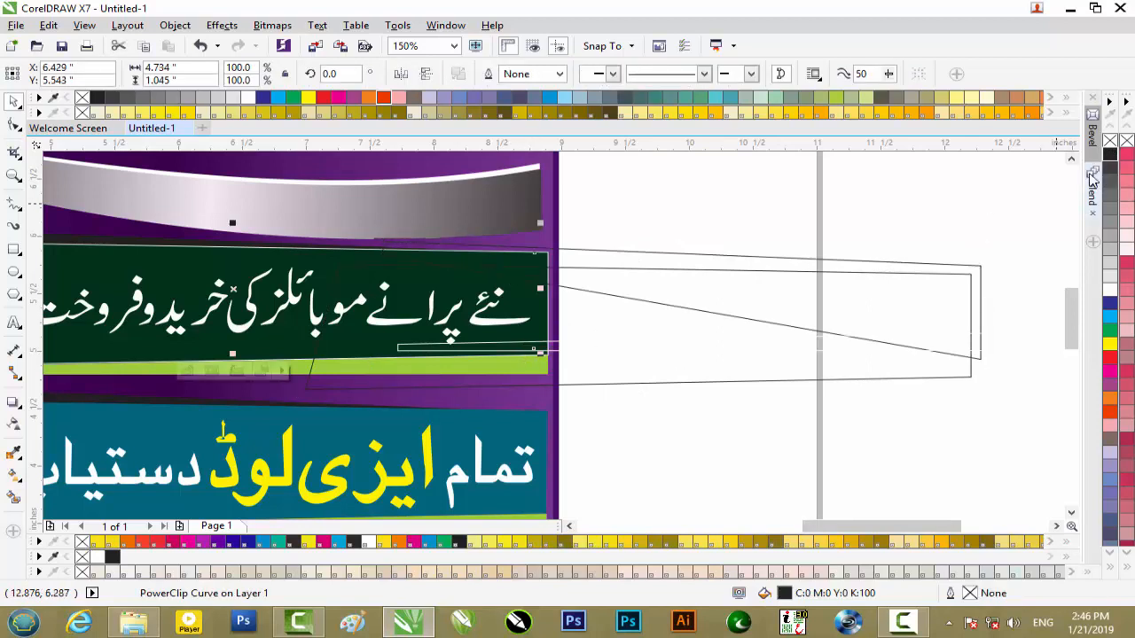
scroll(671, 363, down, 1)
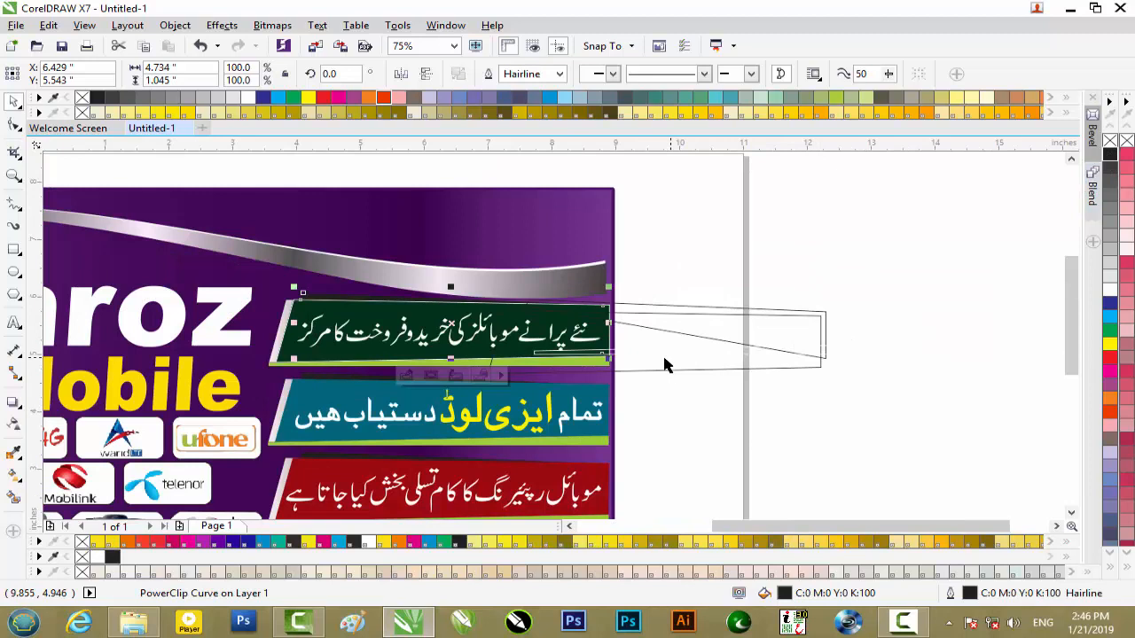
- Move the remaining white outline off the green banner to the area above and right of the other outlines, at about X 12.234, Y 7.905 inches
scroll(333, 330, up, 1)
drag(349, 284, 495, 325)
scroll(626, 345, down, 1)
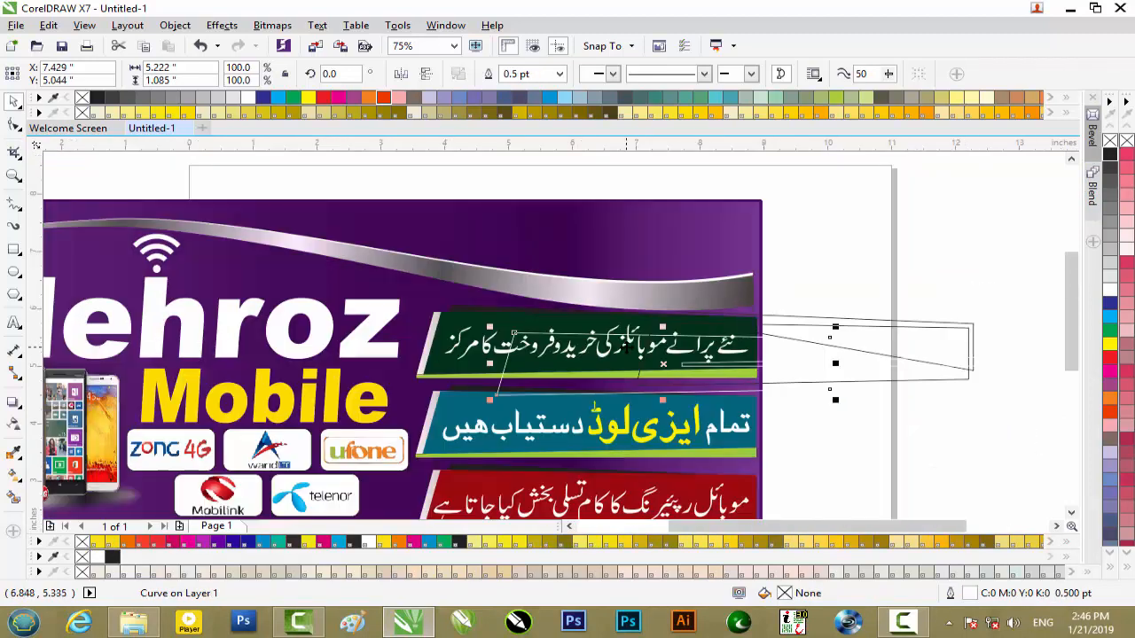
drag(549, 349, 857, 186)
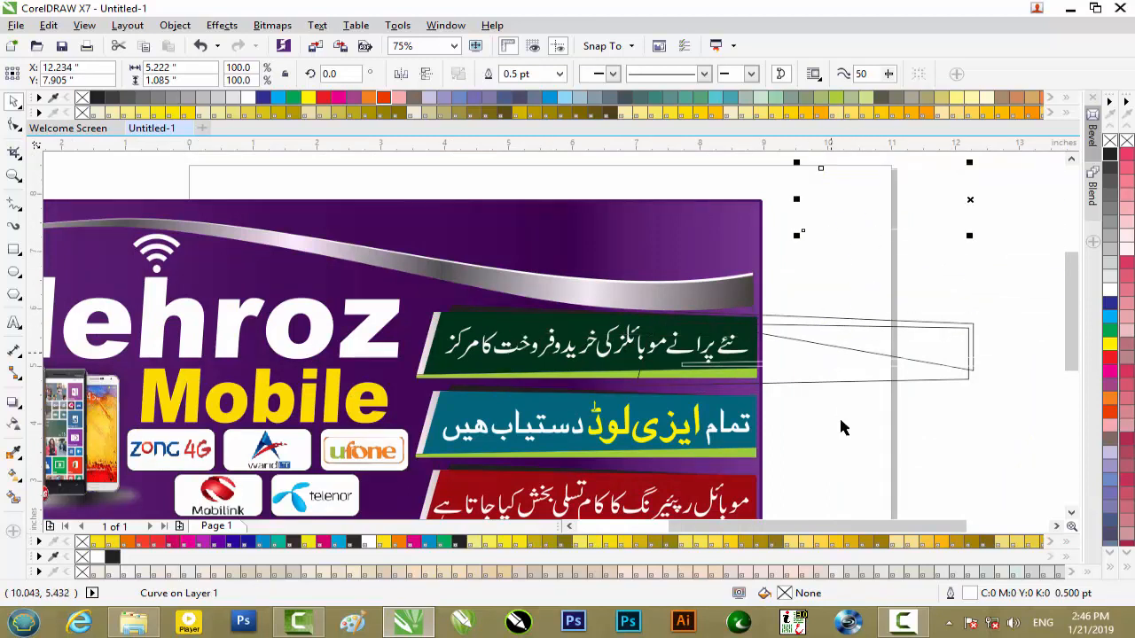
- Change the line colour of the slanted outline placed above and right of the artwork to black
right_click(1110, 155)
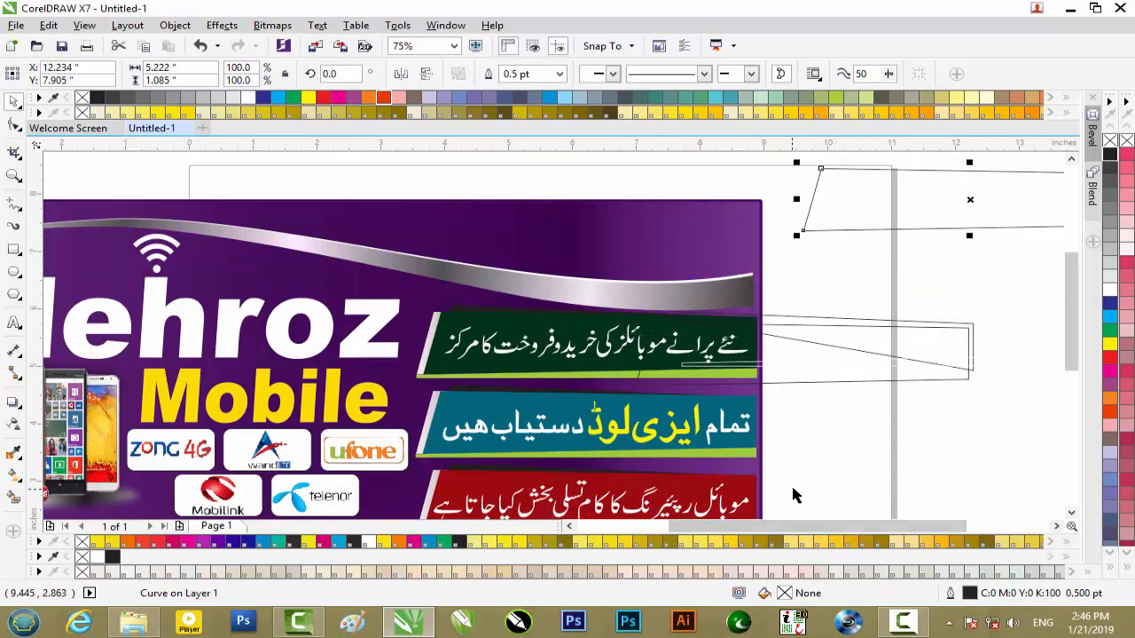
drag(784, 530, 867, 531)
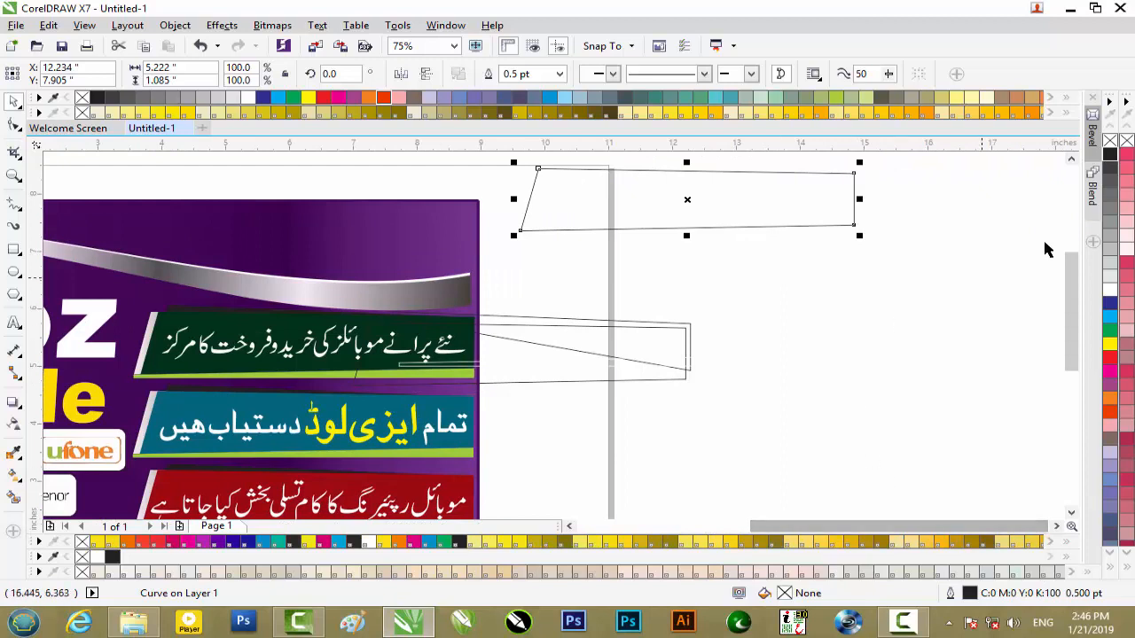
scroll(1069, 269, up, 3)
- Move the black-strip outline onto the upper part of the relocated slanted outline, at about X 12.431, Y 8.002 inches
click(535, 392)
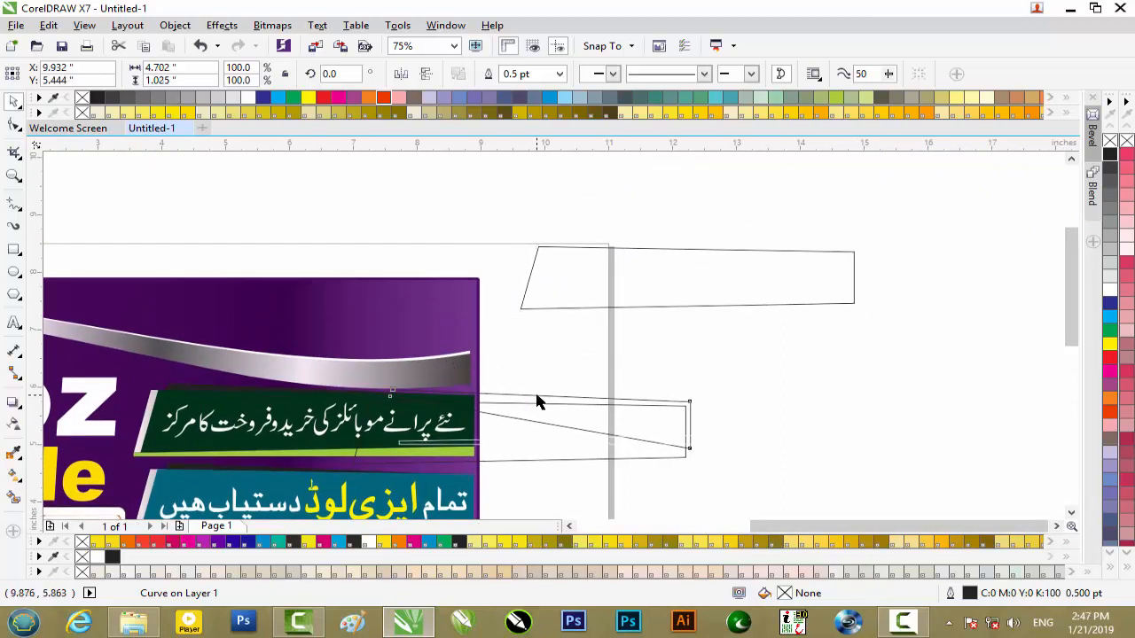
drag(565, 357, 695, 248)
scroll(644, 244, up, 3)
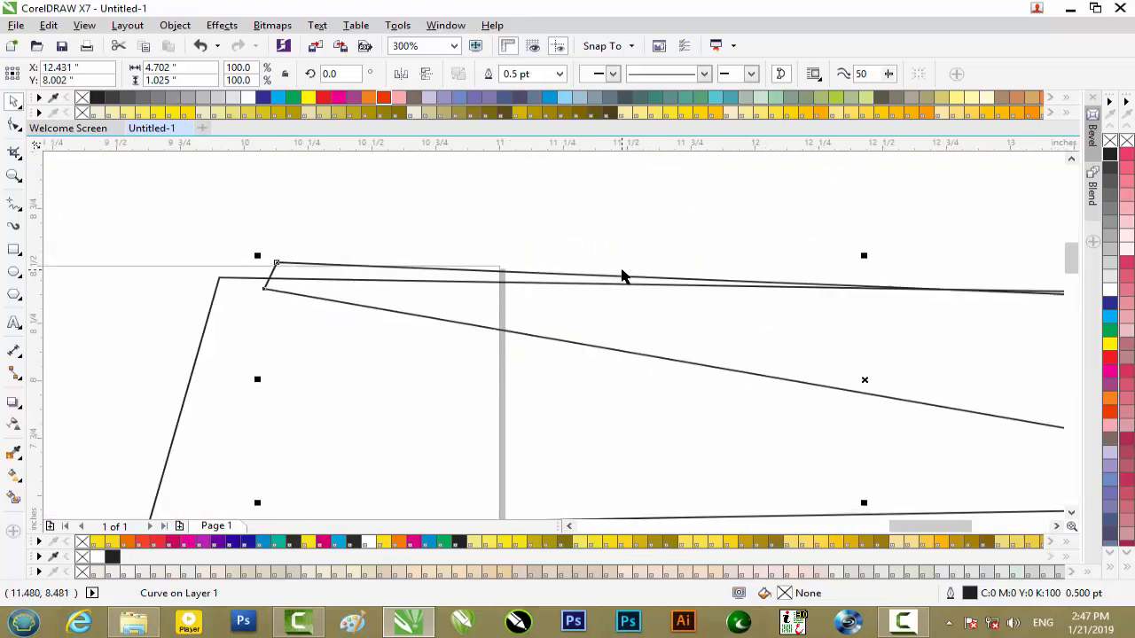
scroll(621, 277, down, 3)
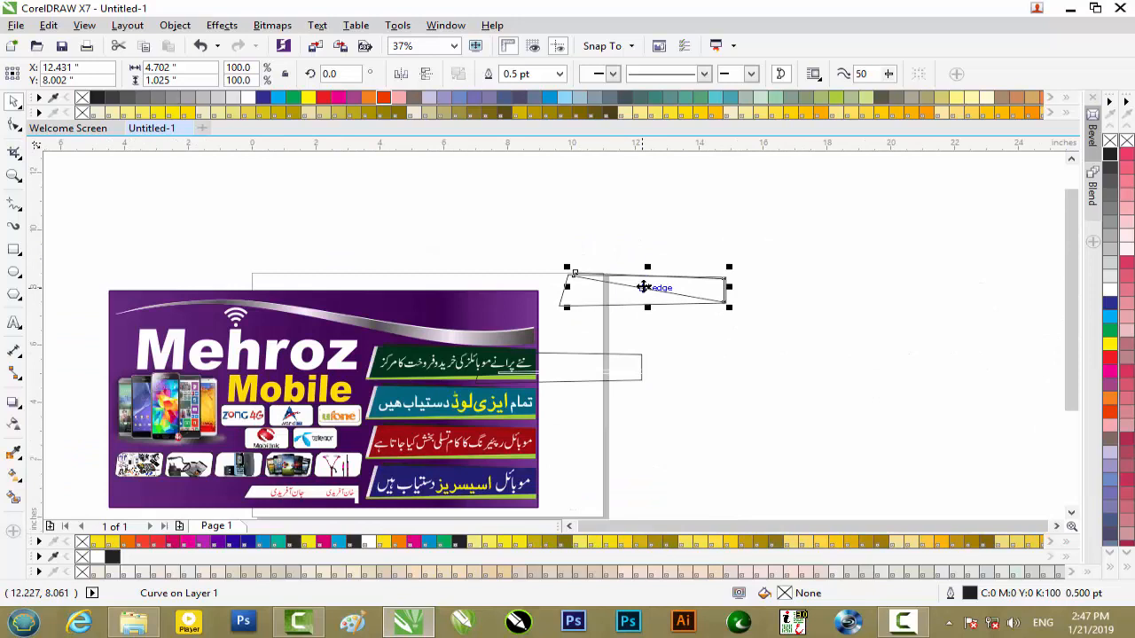
scroll(643, 287, up, 2)
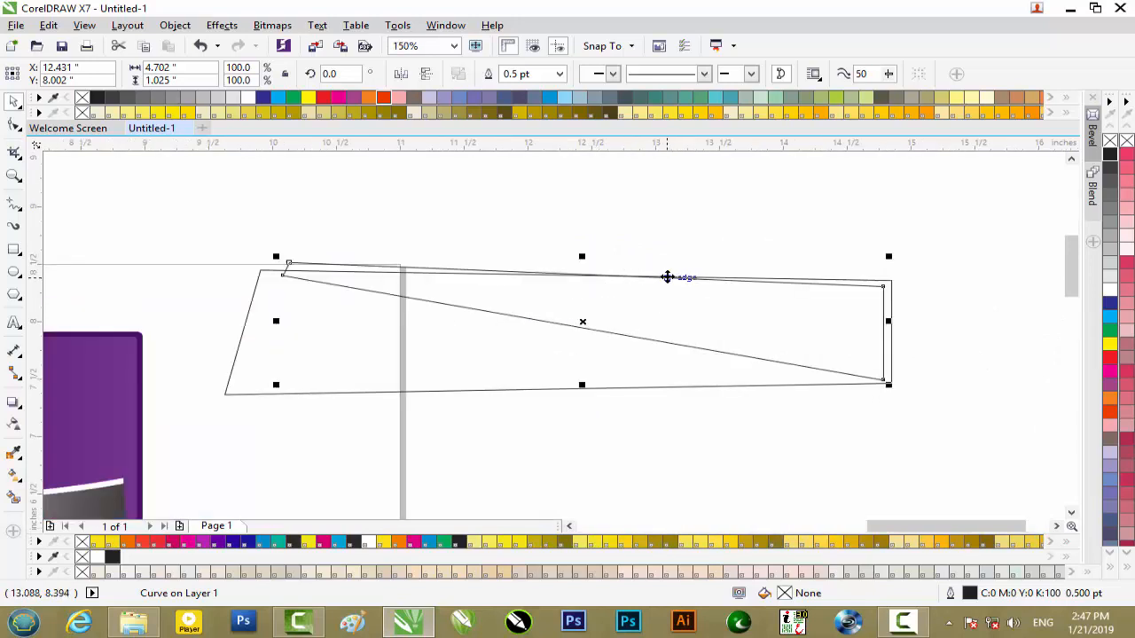
- Nudge the black-strip outline right and up to X 12.491, Y 8.042 inches so its right edge meets the slanted outline's right edge
key(Down)
key(Up)
key(Right)
key(Right)
key(Right)
key(Up)
key(Up)
key(Up)
key(Up)
key(Right)
key(Right)
key(Right)
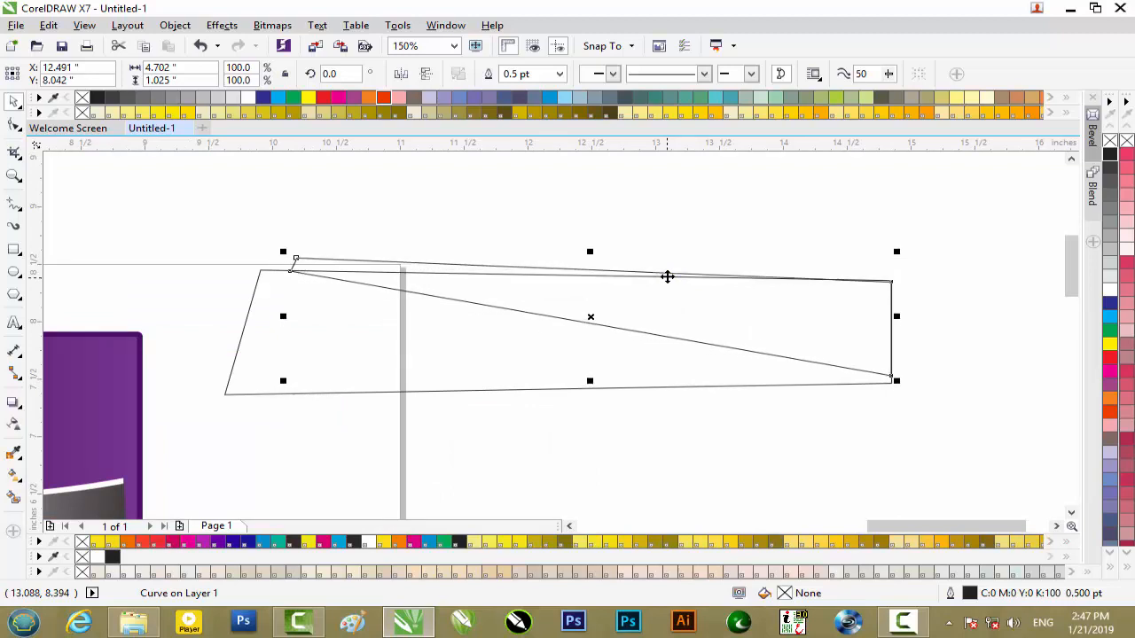
- Fill the strip shape with black, nudge it up to Y 8.052 inches, and fill the slanted outline with 10% black
click(1110, 153)
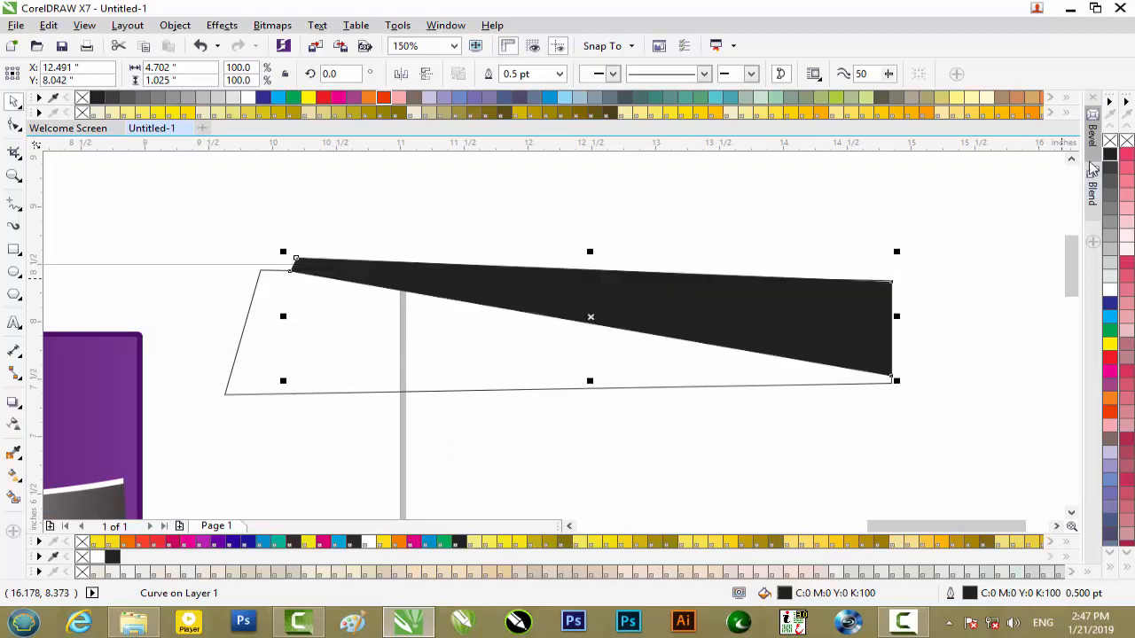
click(928, 425)
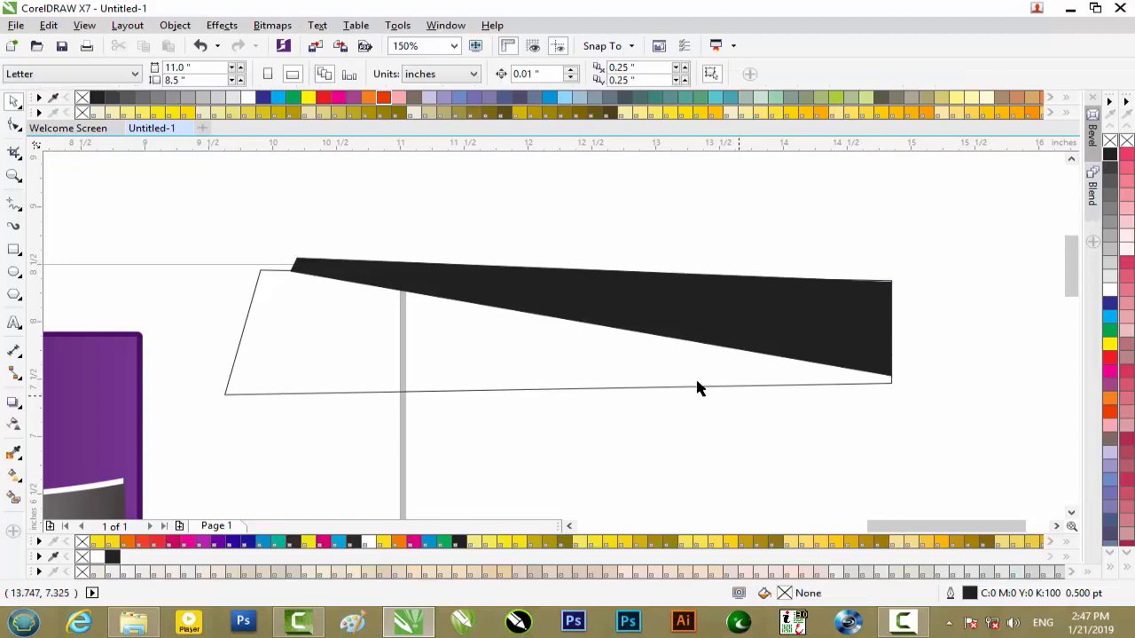
click(876, 303)
scroll(874, 301, down, 2)
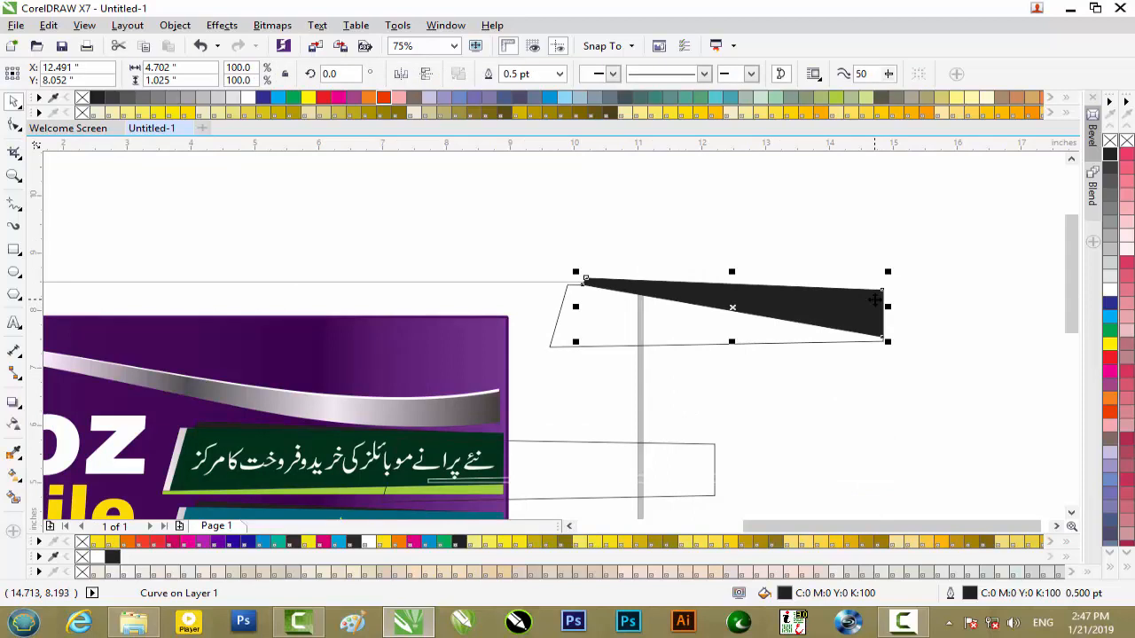
scroll(875, 299, down, 1)
click(758, 319)
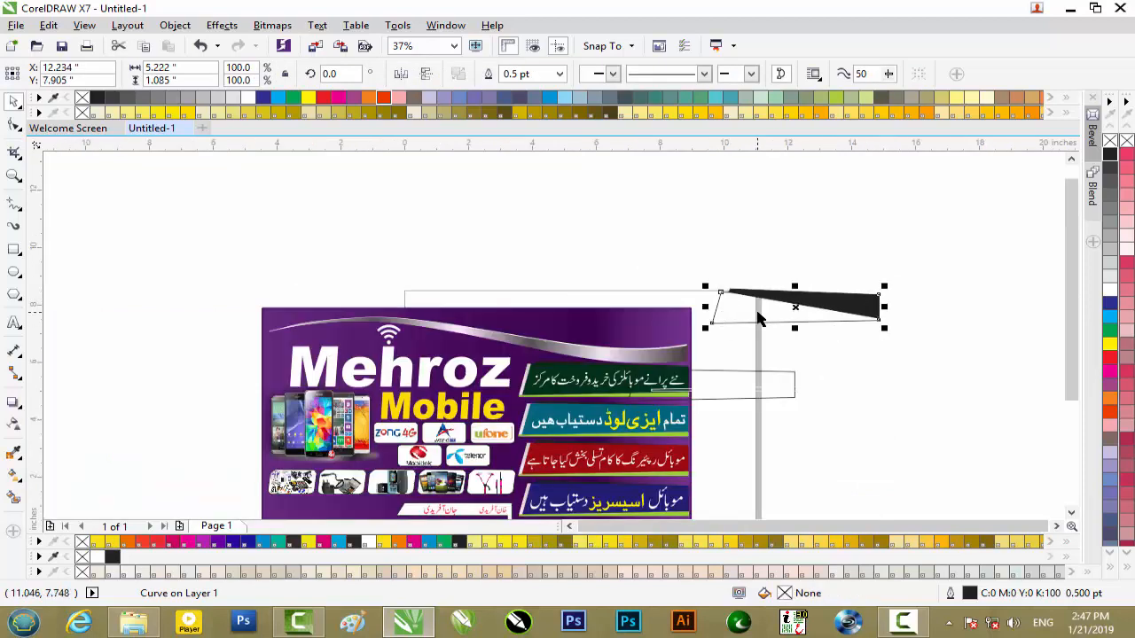
click(1110, 276)
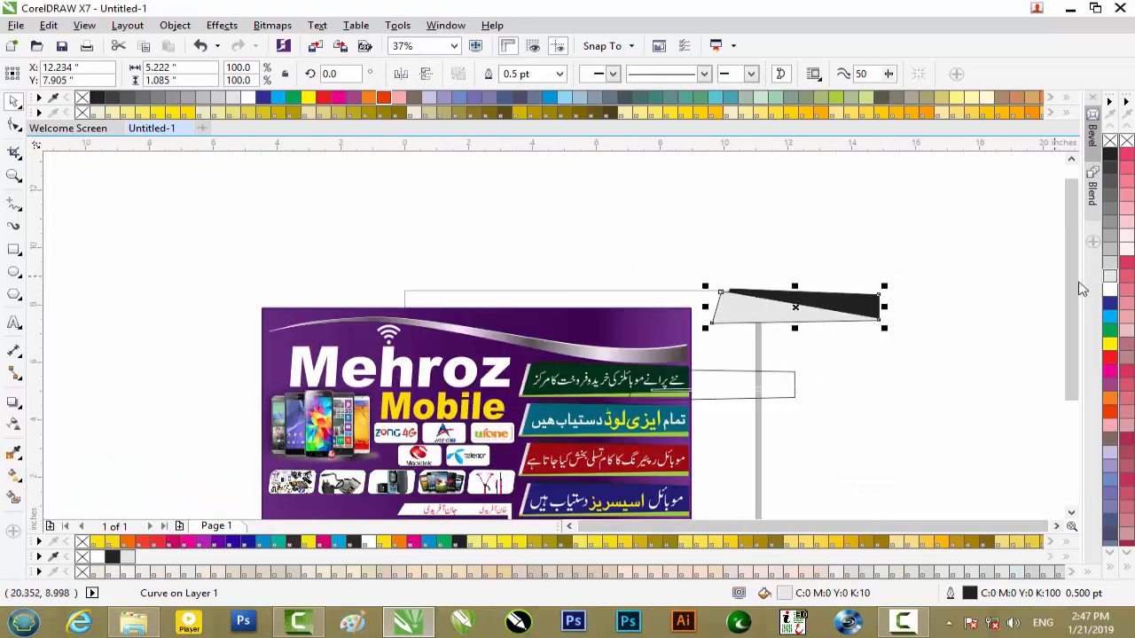
- Move the thin lime-strip outline onto the grey shape's bottom edge at about X 12.234, Y 7.384 inches and fill it with green
click(753, 391)
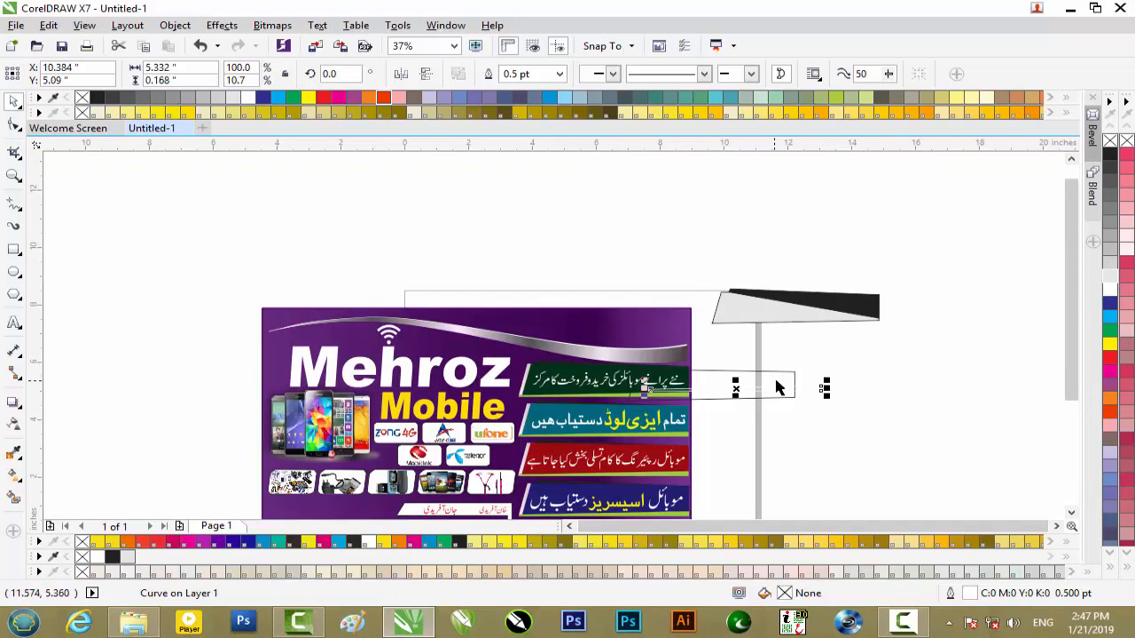
drag(738, 383, 793, 321)
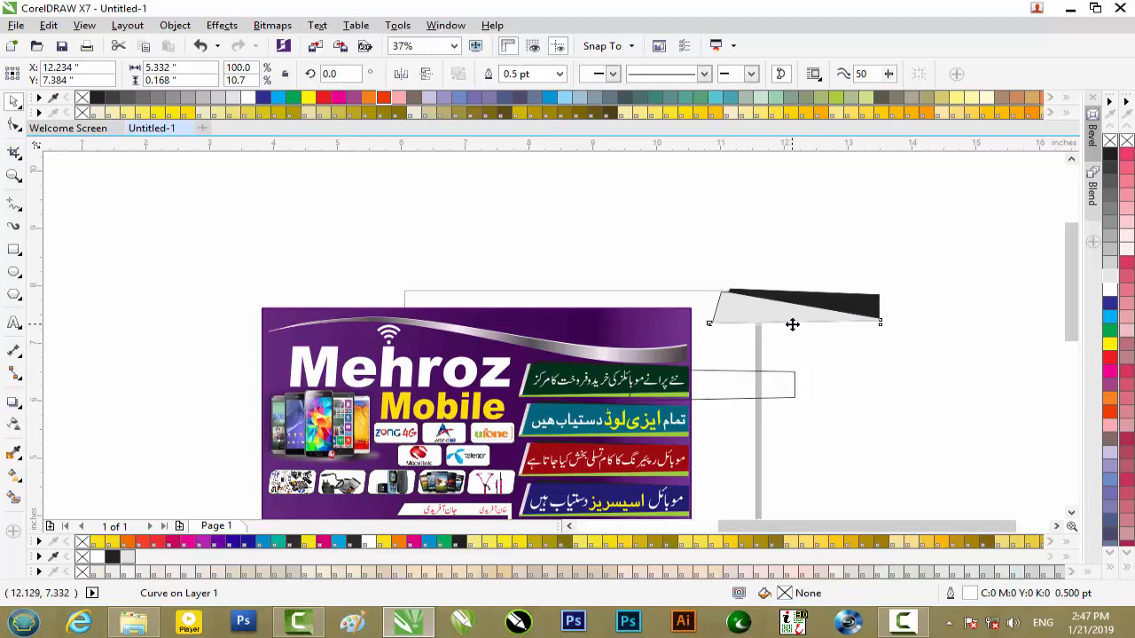
scroll(793, 322, up, 4)
click(1110, 334)
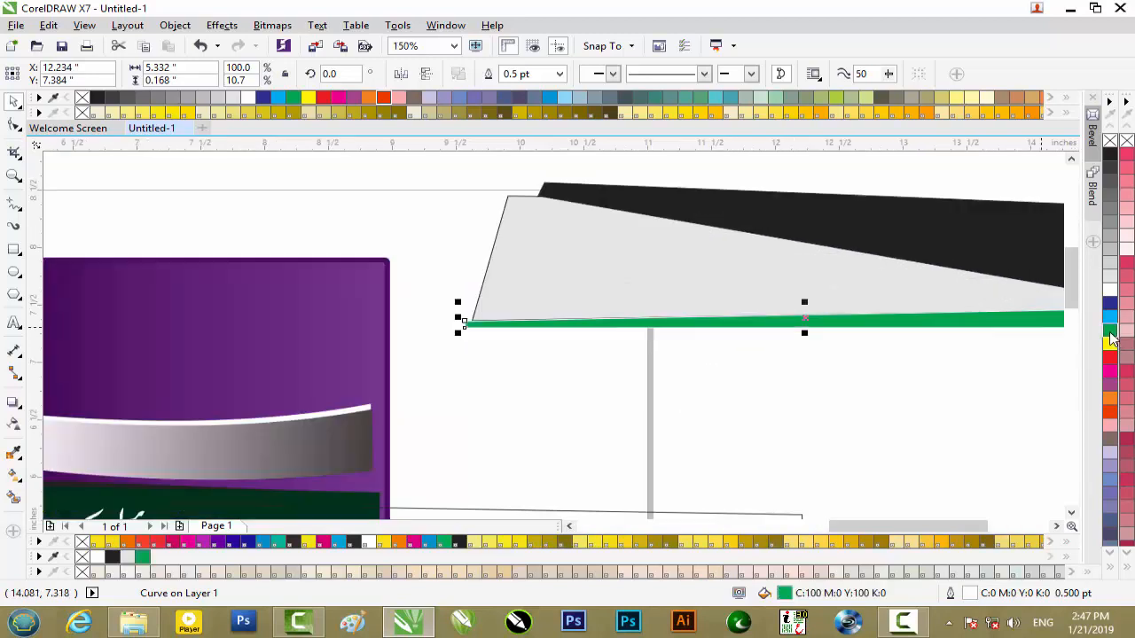
click(887, 379)
- Nudge the green strip right and up to X 12.284, Y 7.394 inches so its left end meets the grey shape's corner
scroll(592, 326, up, 2)
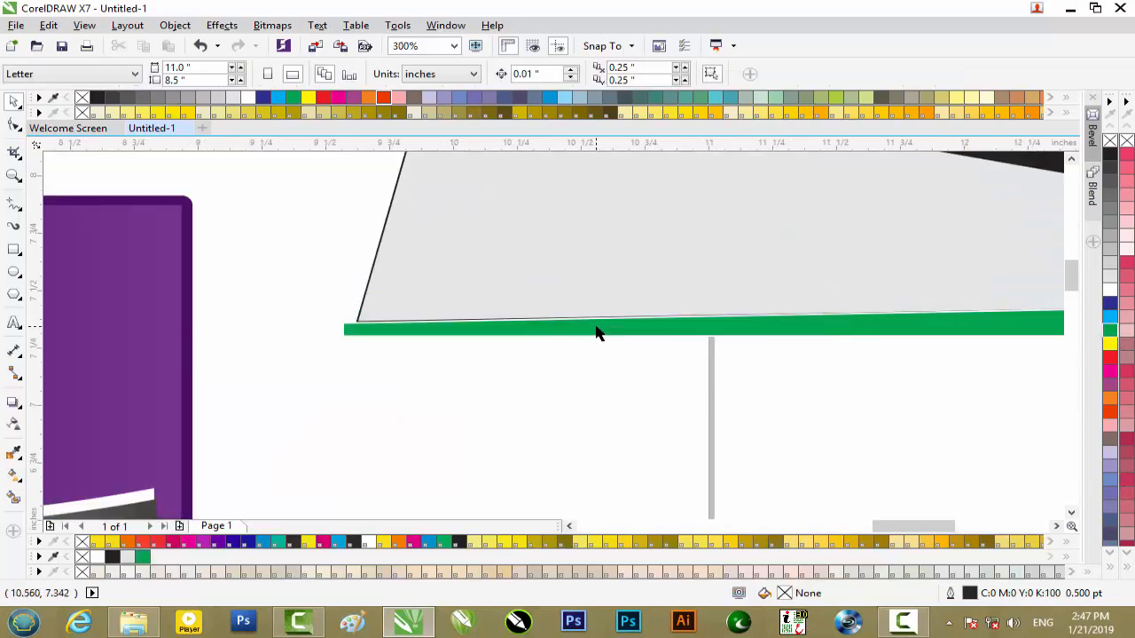
click(596, 331)
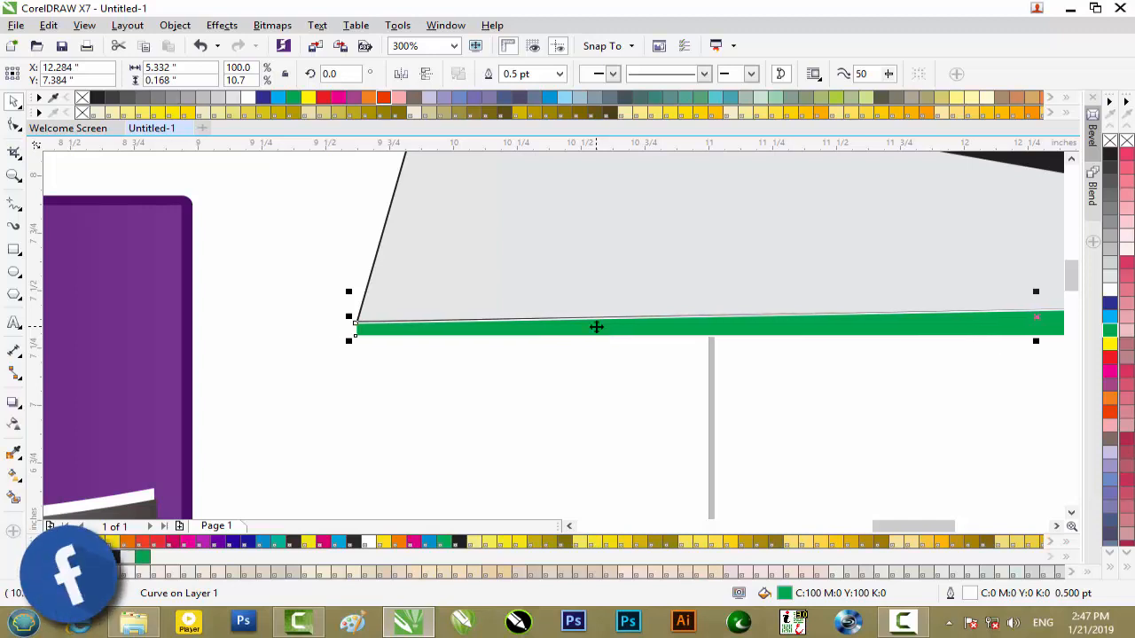
scroll(596, 328, up, 2)
scroll(596, 327, down, 3)
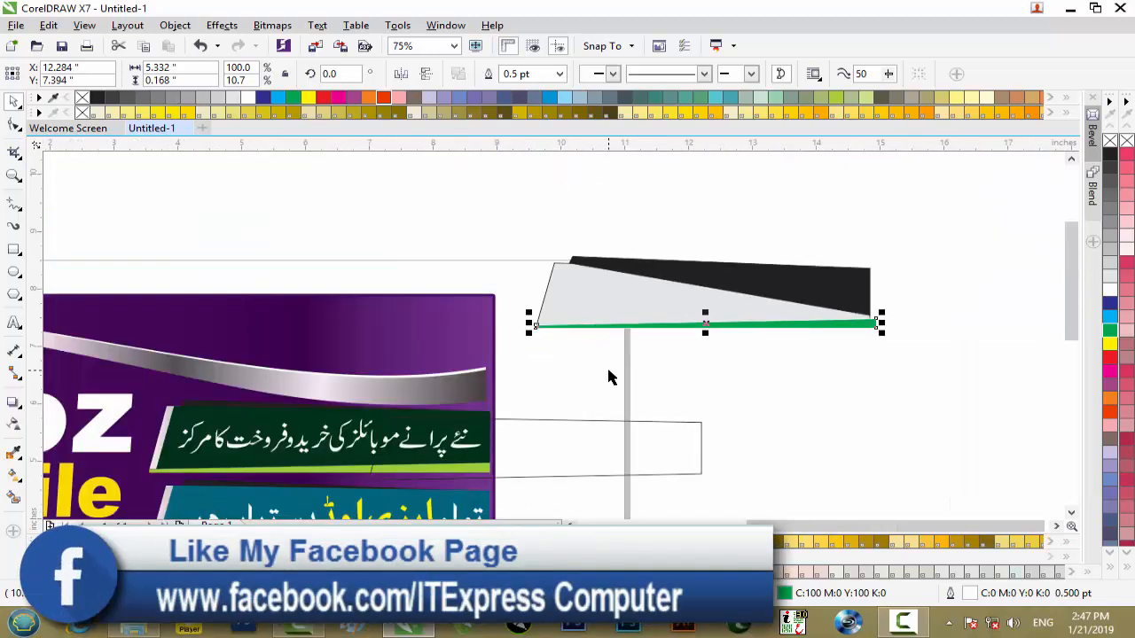
- Move the remaining banner outline over the grey shape and nudge it into alignment at X 12.244, Y 7.902 inches
click(606, 369)
click(582, 453)
drag(633, 411, 752, 297)
scroll(751, 298, up, 1)
key(Down)
key(Down)
key(Down)
key(Down)
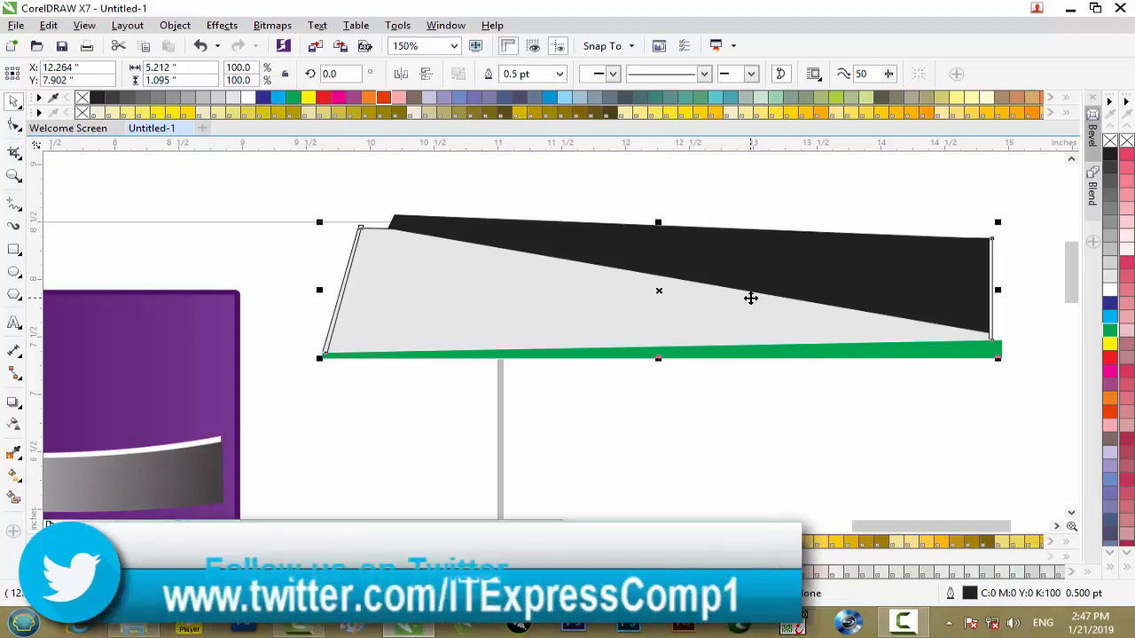
key(Left)
scroll(751, 298, down, 2)
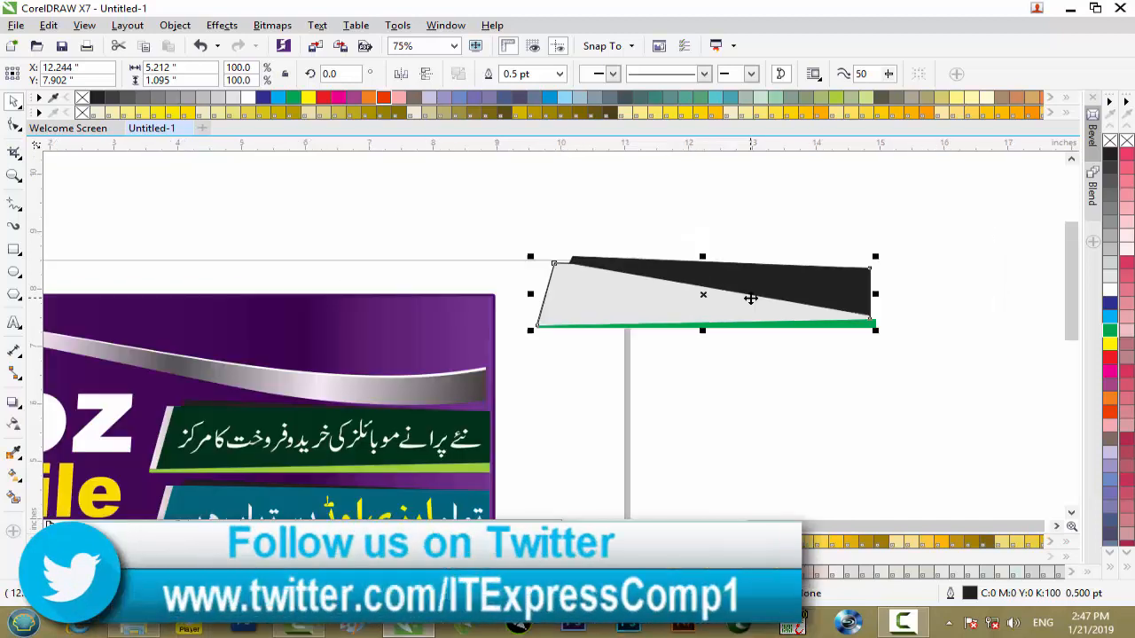
- Fill the front banner outline with blue and narrow it from its left side to 5.077 inches, leaving a grey edge exposed
click(1110, 305)
scroll(592, 286, up, 2)
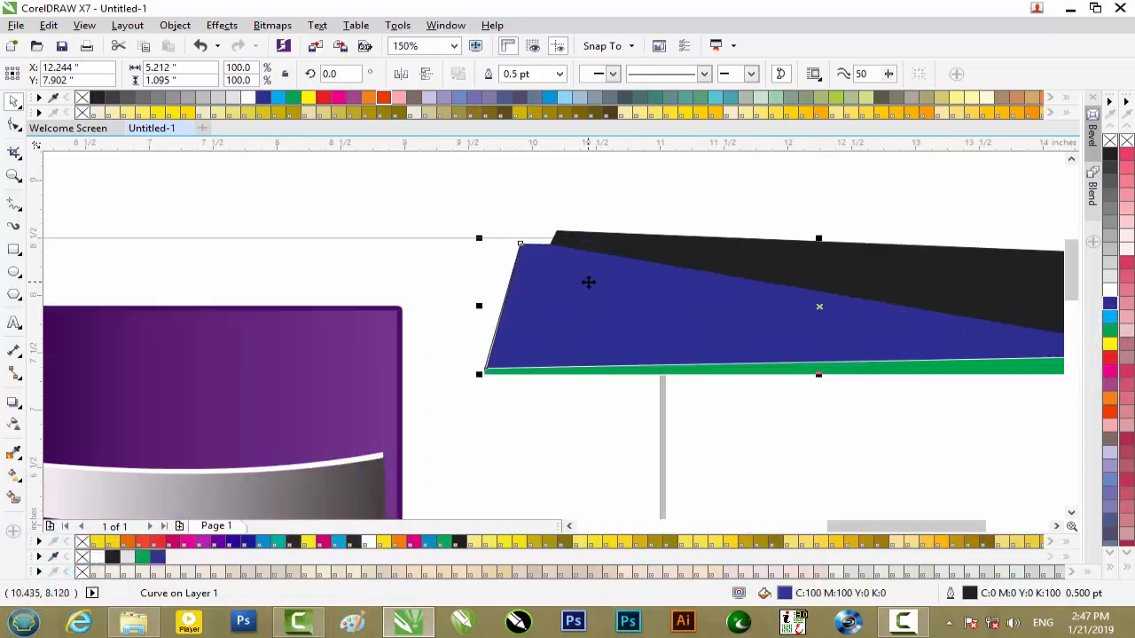
click(492, 273)
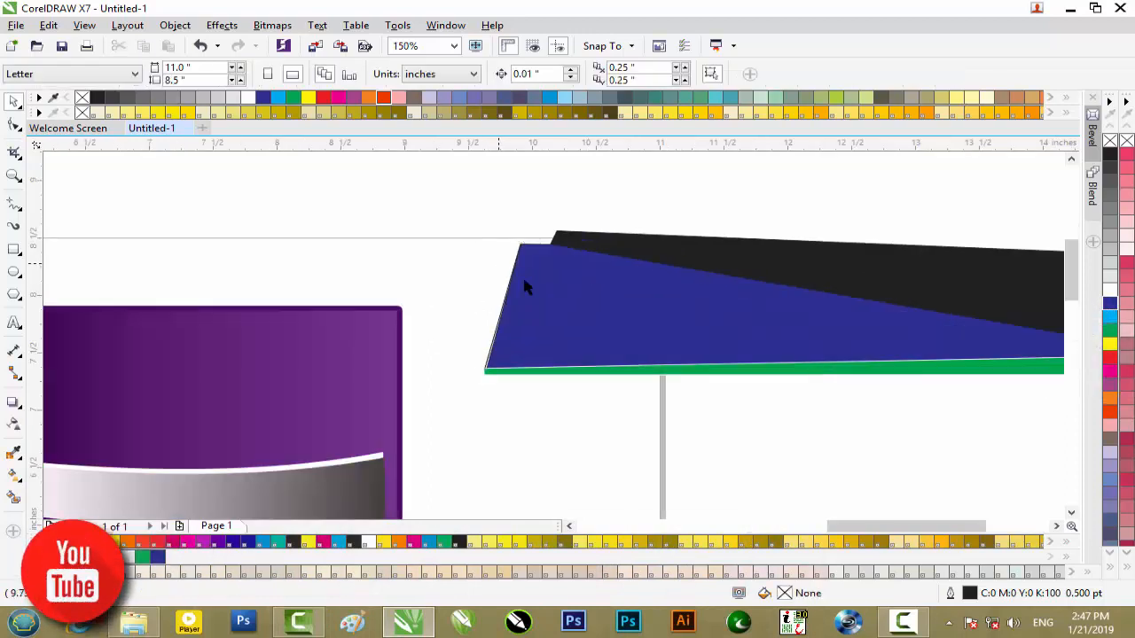
click(524, 284)
scroll(493, 317, down, 2)
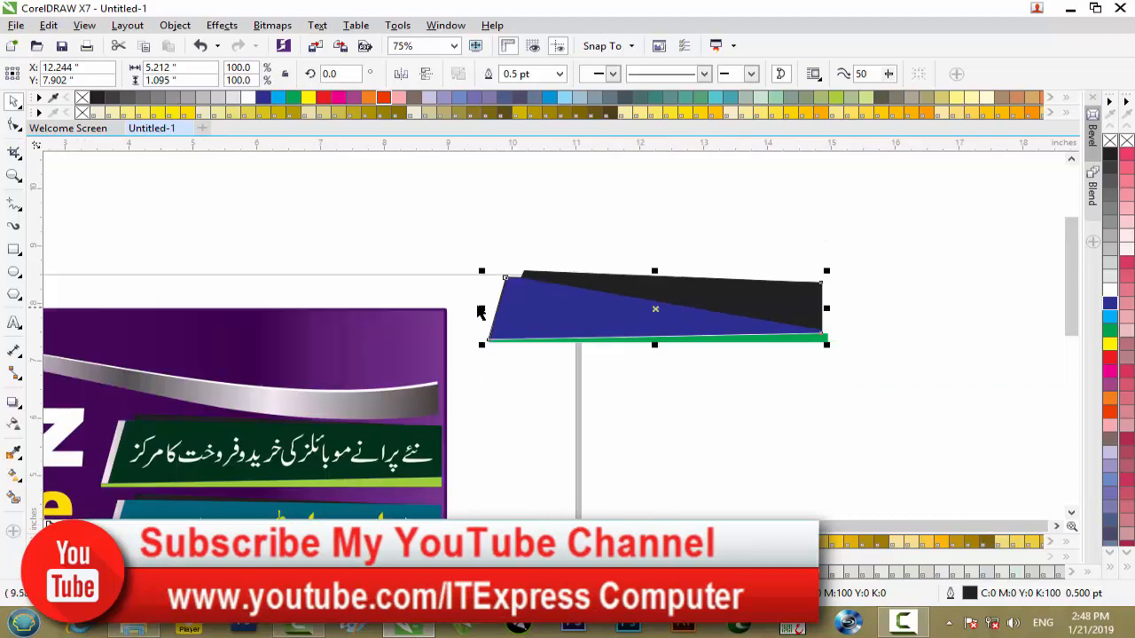
drag(485, 309, 501, 308)
scroll(501, 307, up, 2)
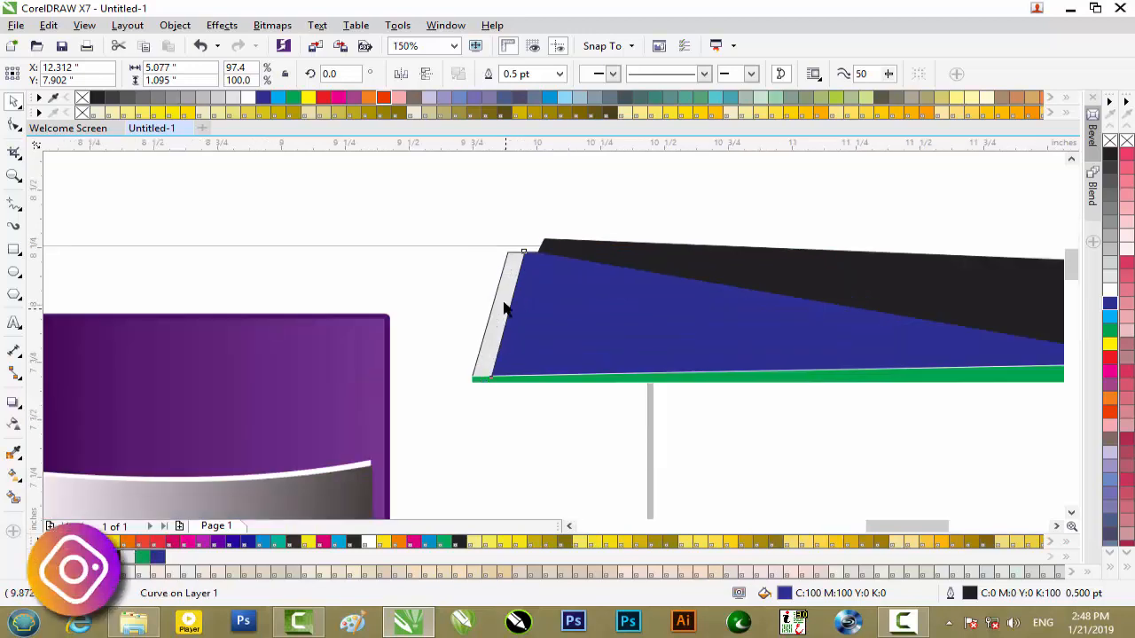
- Place the black strip behind the blue banner shape so only its upper sliver shows
scroll(503, 308, down, 2)
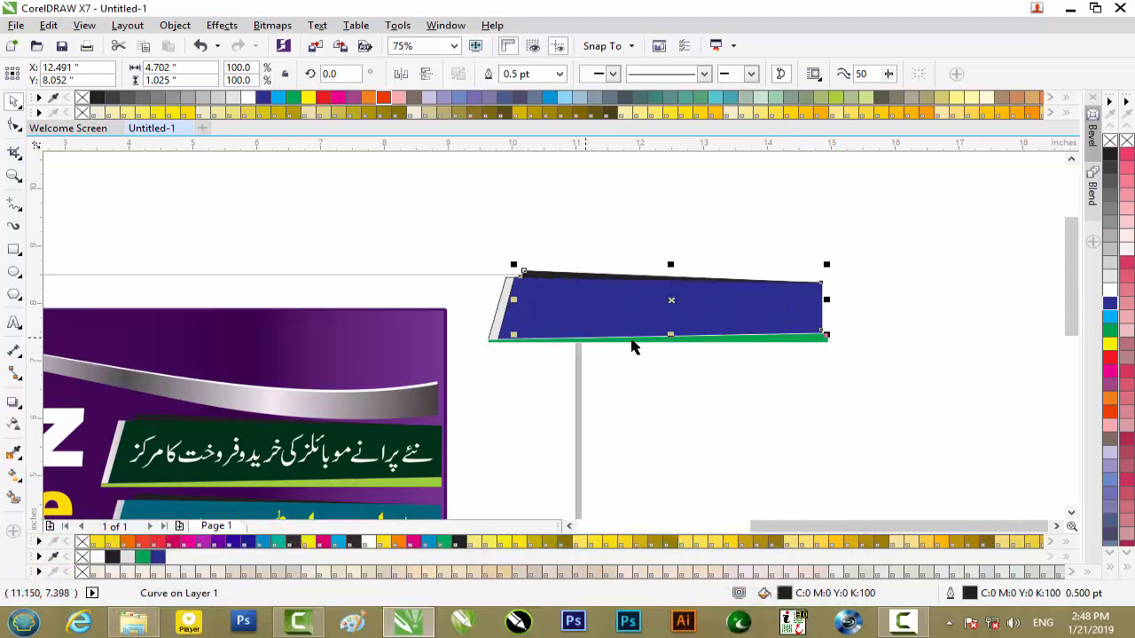
click(922, 319)
scroll(630, 309, up, 2)
scroll(633, 310, down, 2)
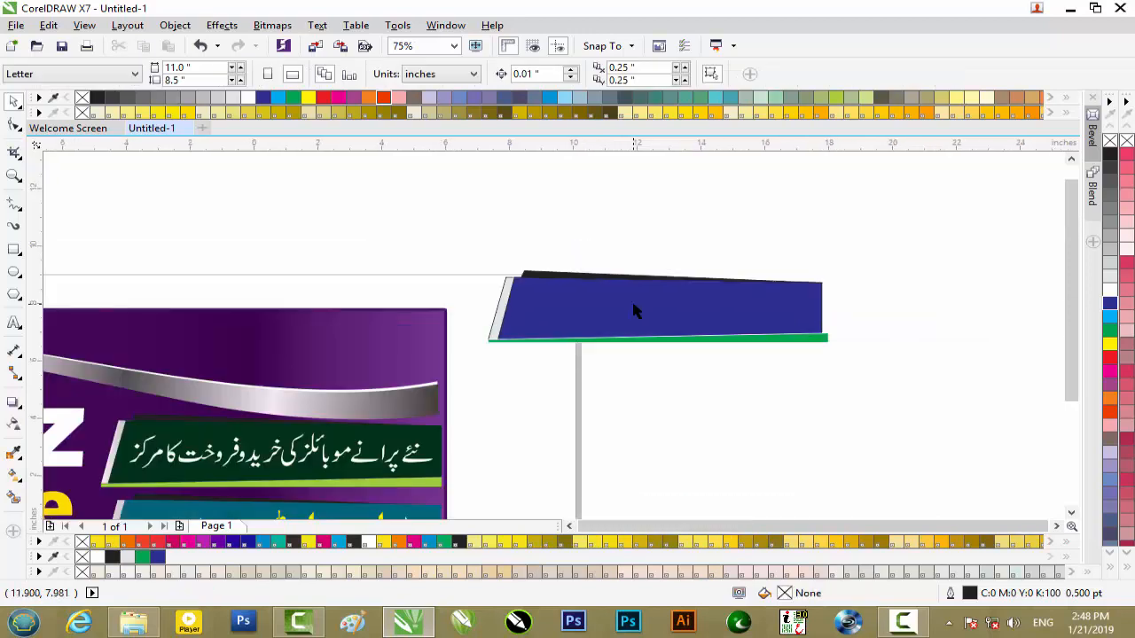
- Delete all the demonstration banner shapes beside the artwork
scroll(633, 308, down, 2)
drag(564, 341, 547, 348)
key(Delete)
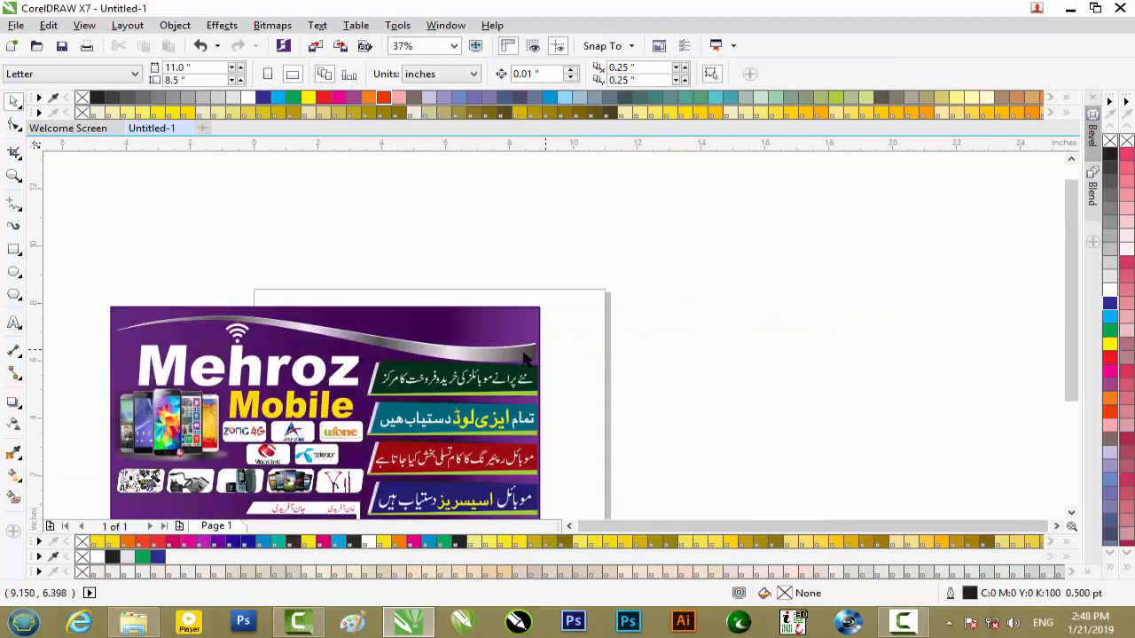
- Draw a rectangle about 13.25 by 1.67 inches across the upper part of the artwork, over the silver swoosh
click(441, 353)
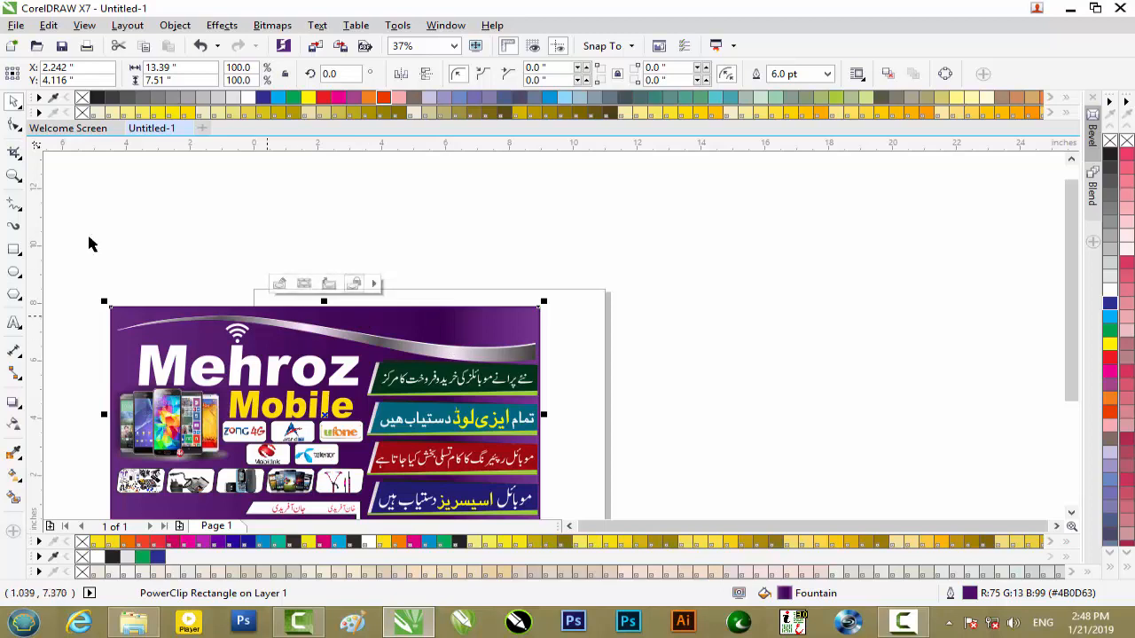
click(14, 249)
drag(112, 321, 535, 369)
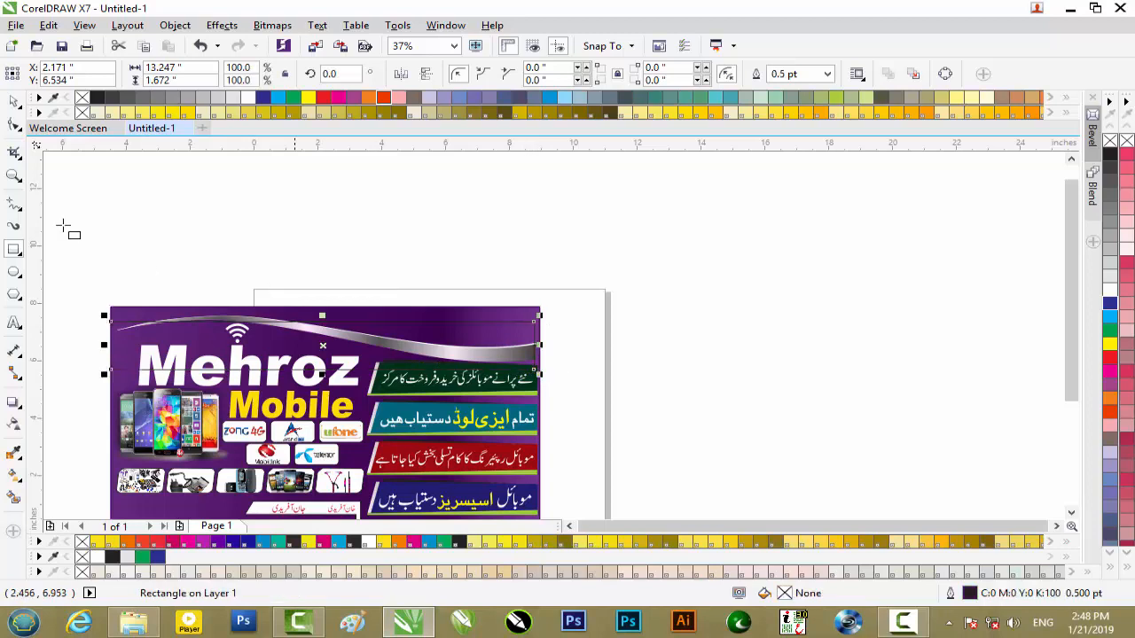
- Convert the new rectangle over the swoosh to curves for node editing
click(15, 127)
right_click(533, 321)
click(428, 219)
click(534, 322)
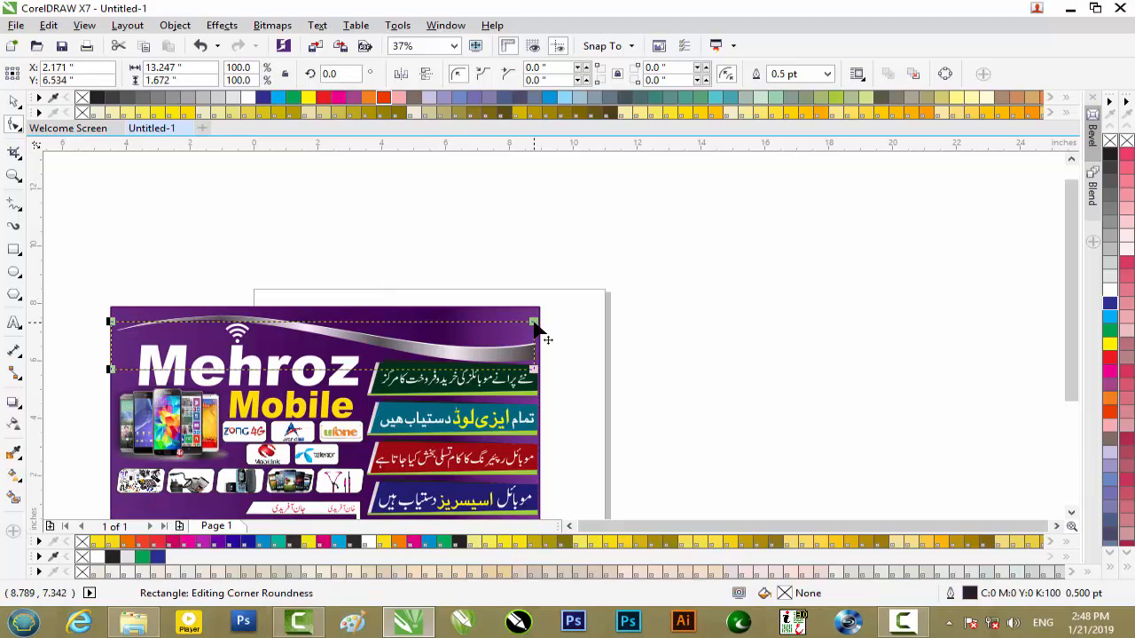
right_click(535, 323)
click(608, 242)
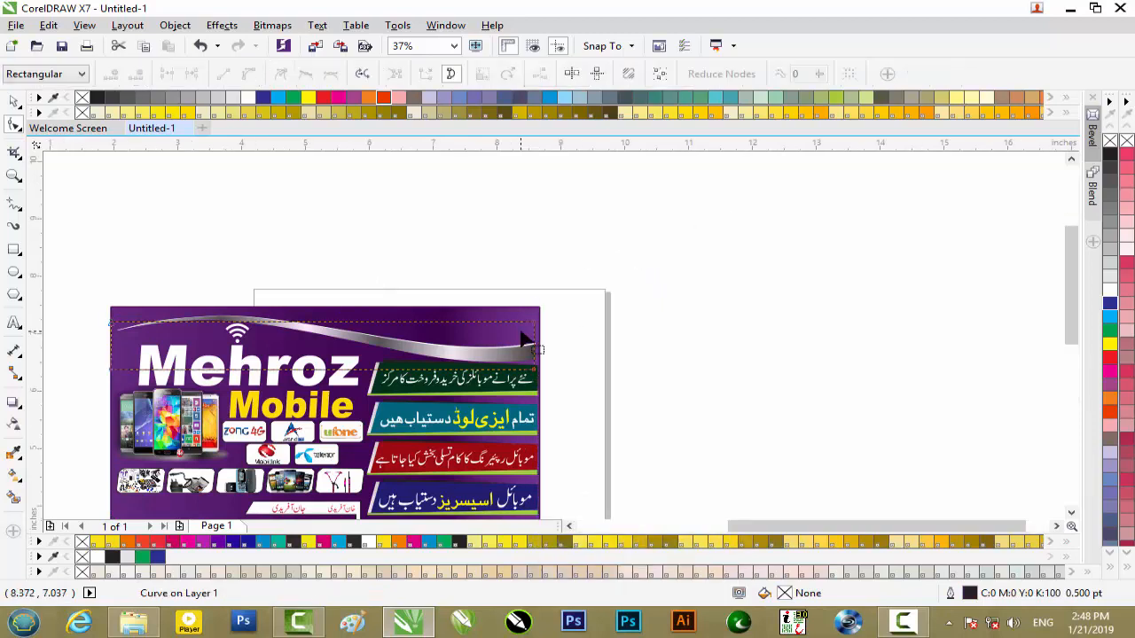
- Move the curve's top-right node down onto the upper-right tip of the silver swoosh
scroll(548, 327, up, 4)
drag(548, 317, 546, 320)
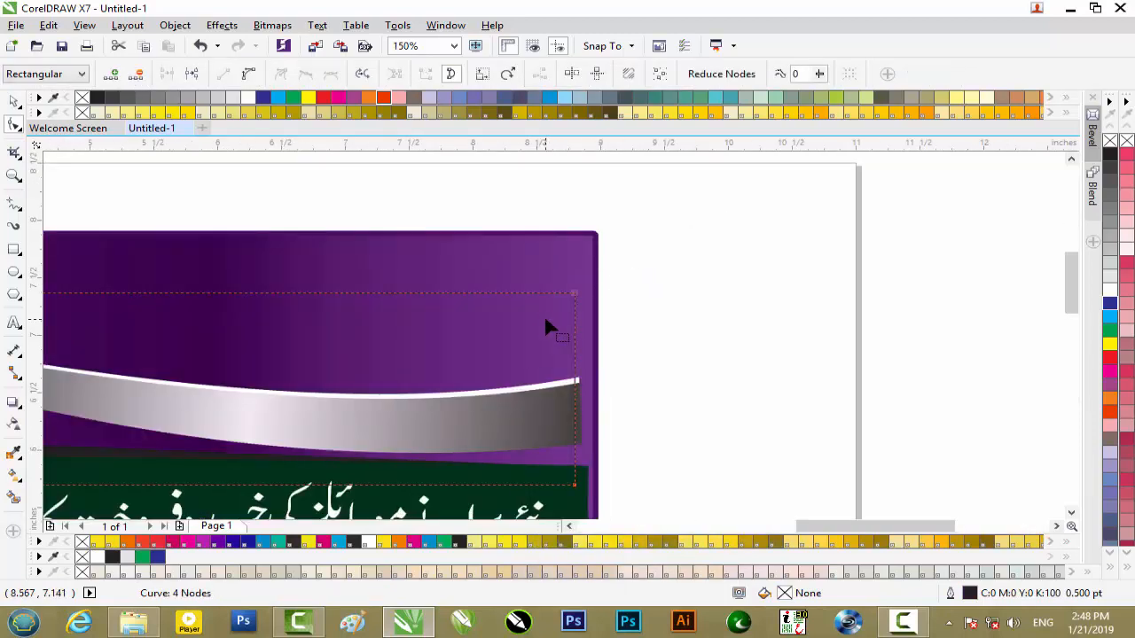
key(Left)
key(Left)
key(Left)
key(Left)
key(Left)
key(Left)
key(Left)
key(Right)
key(Right)
key(Right)
key(Right)
key(Right)
key(Right)
drag(571, 296, 579, 389)
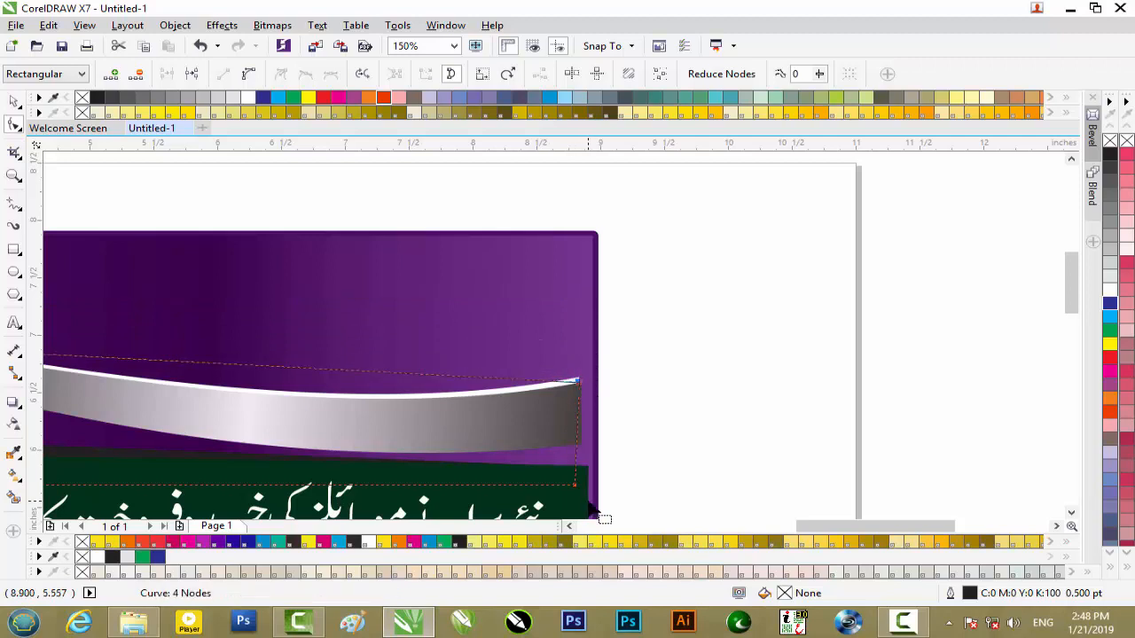
- Move the curve's bottom-right node up to the swoosh's lower-right corner and fine-tune the right-hand nodes against its end
drag(575, 486, 579, 440)
scroll(579, 440, up, 2)
key(Right)
key(Right)
key(Right)
key(Right)
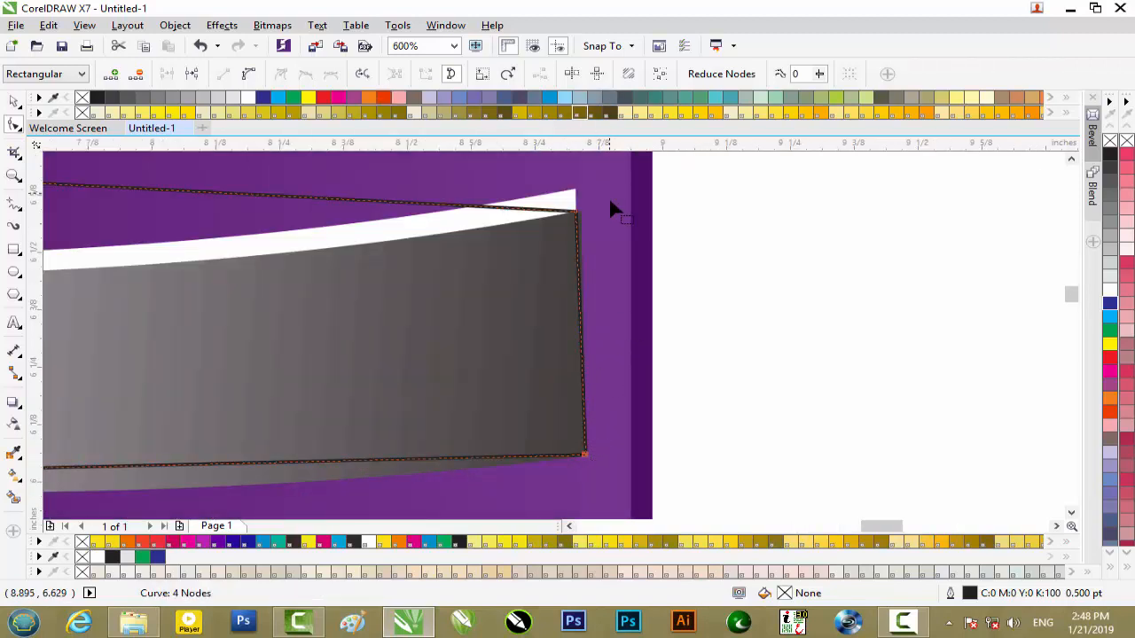
drag(572, 229, 544, 230)
scroll(544, 231, down, 3)
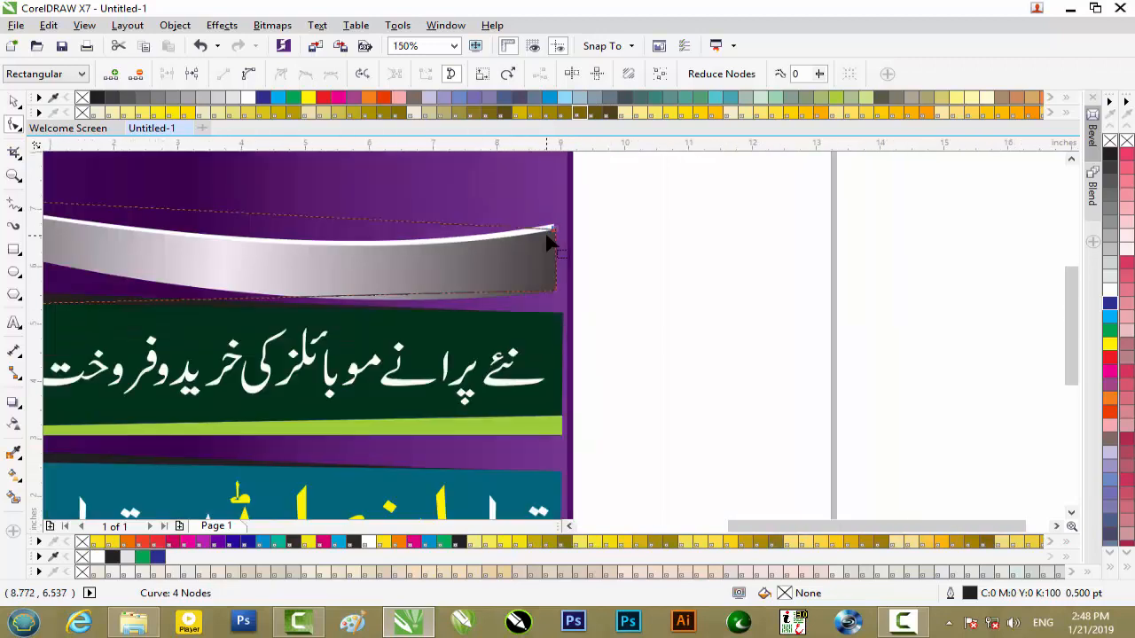
- Move the curve's bottom-left node up to the left tip of the silver swoosh
drag(770, 528, 669, 543)
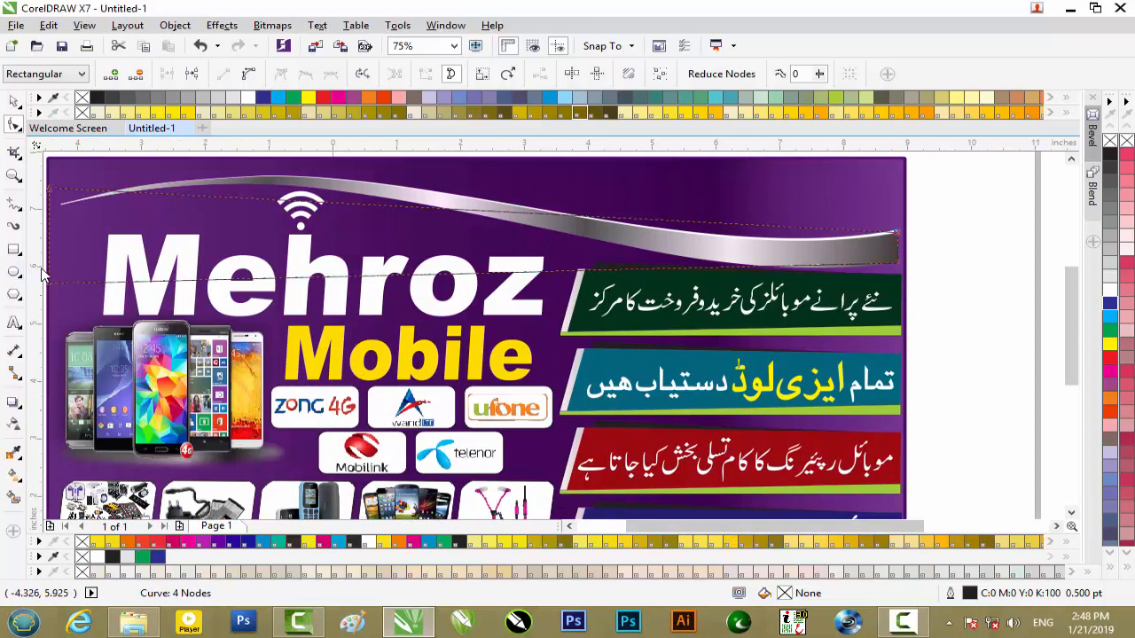
click(573, 528)
click(574, 528)
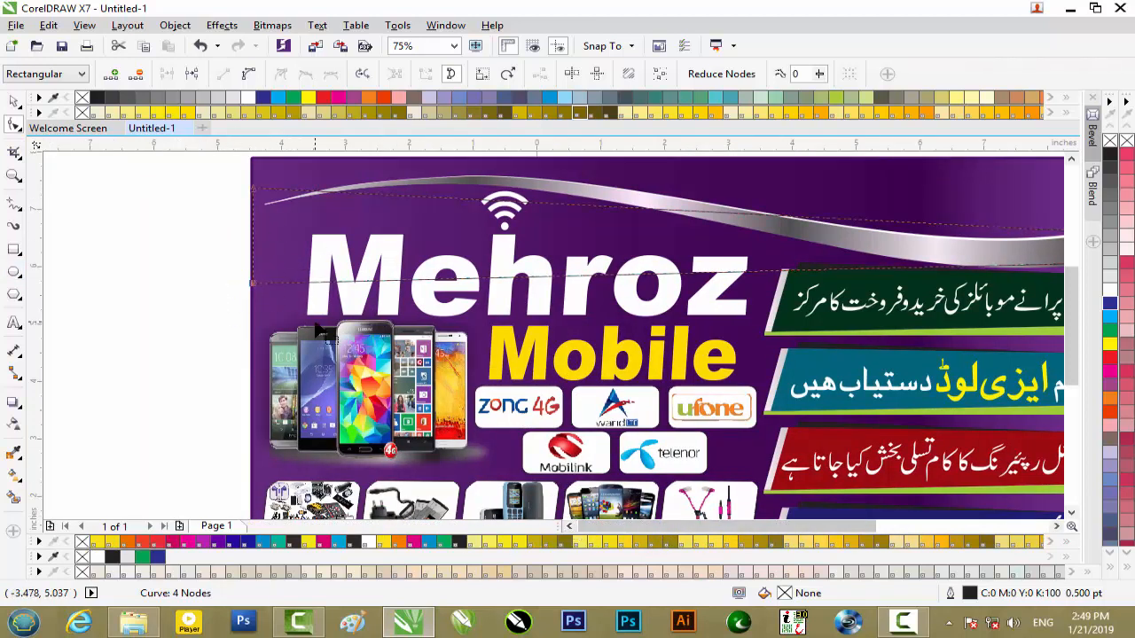
drag(321, 330, 245, 228)
key(Up)
key(Up)
key(Up)
key(Up)
key(Up)
key(Up)
key(Up)
key(Up)
key(Up)
key(Up)
key(Up)
key(Up)
key(Up)
key(Up)
key(Up)
key(Up)
key(Up)
key(Up)
key(Up)
key(Up)
key(Right)
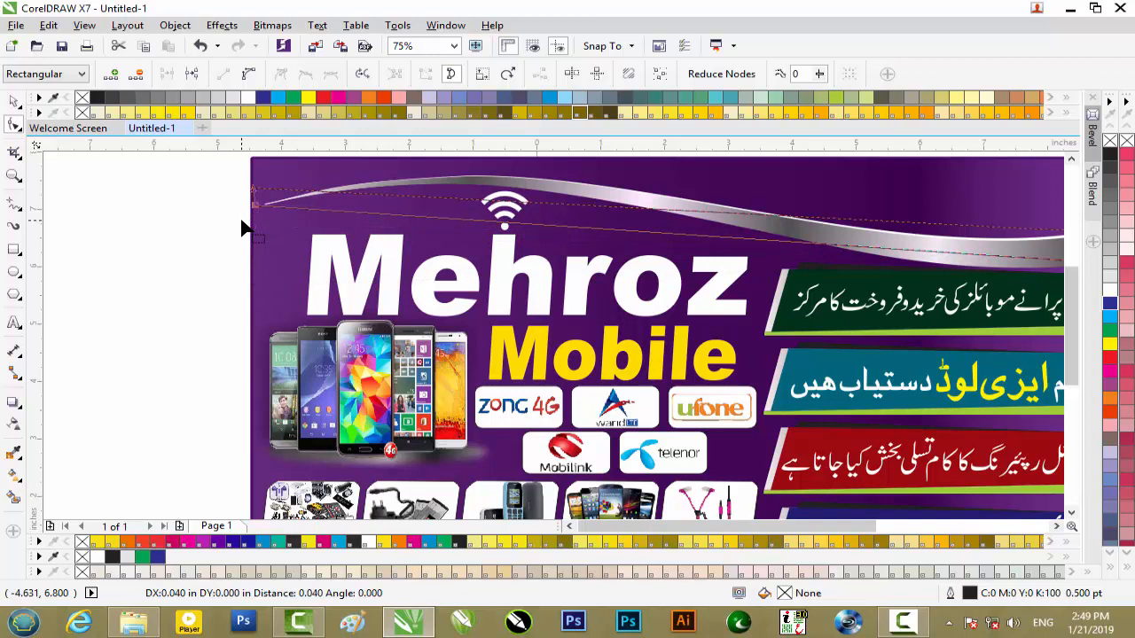
- Move the curve's top-left node down onto the swoosh's left tip and fine-tune its position
drag(240, 167, 263, 202)
key(Right)
key(Down)
key(Down)
key(Down)
key(Down)
key(Down)
key(Down)
key(Down)
key(Down)
key(Down)
key(Down)
key(Down)
key(Down)
key(Down)
key(Down)
key(Down)
key(Down)
key(Down)
key(Down)
key(Down)
key(Down)
key(Down)
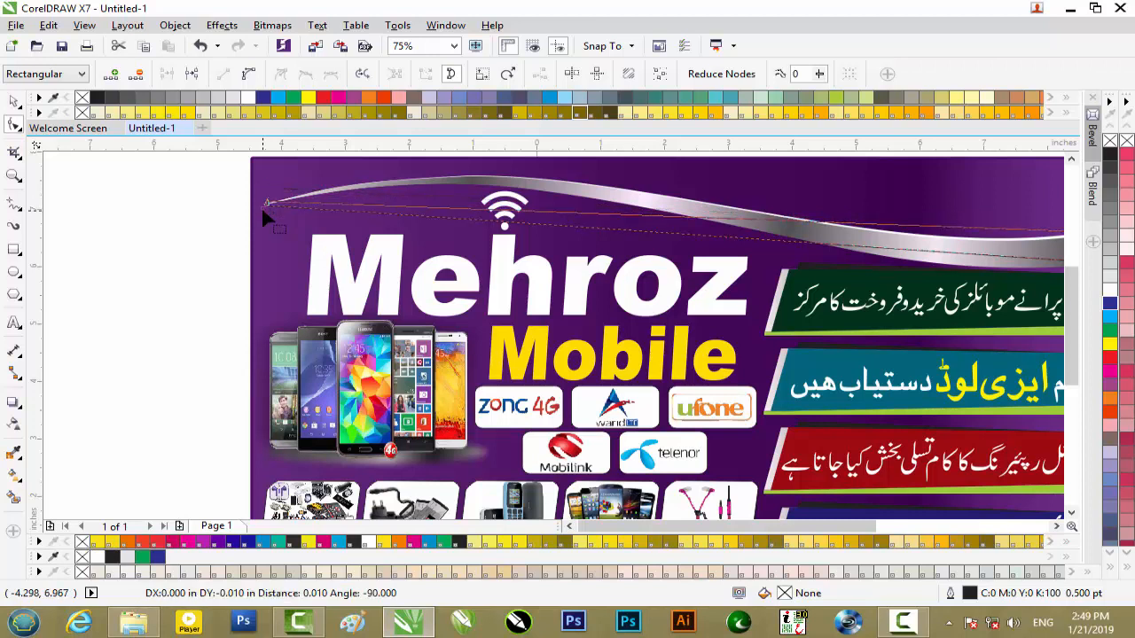
- Try to add a node midway on the shape's top edge and bend that edge as a curve segment
click(659, 194)
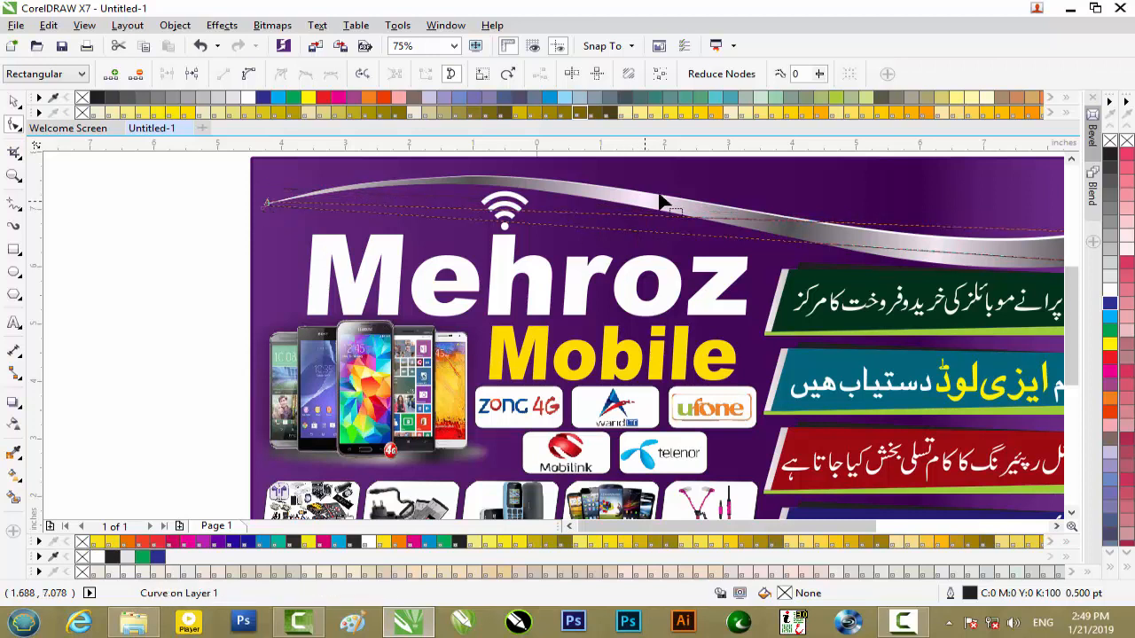
click(545, 212)
double_click(544, 212)
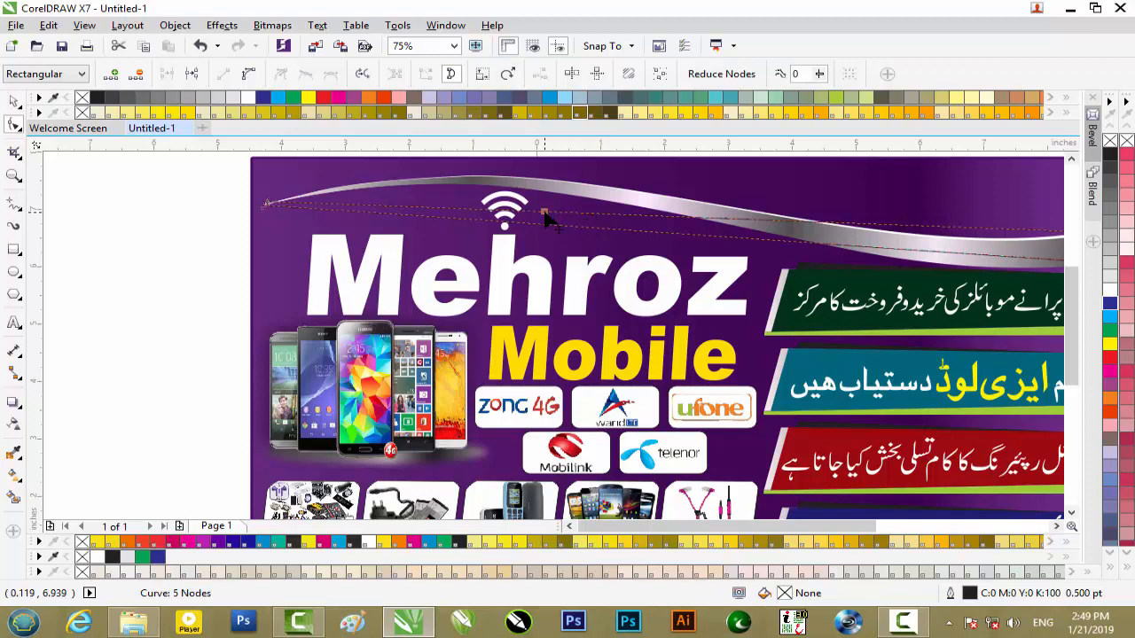
right_click(544, 214)
click(594, 282)
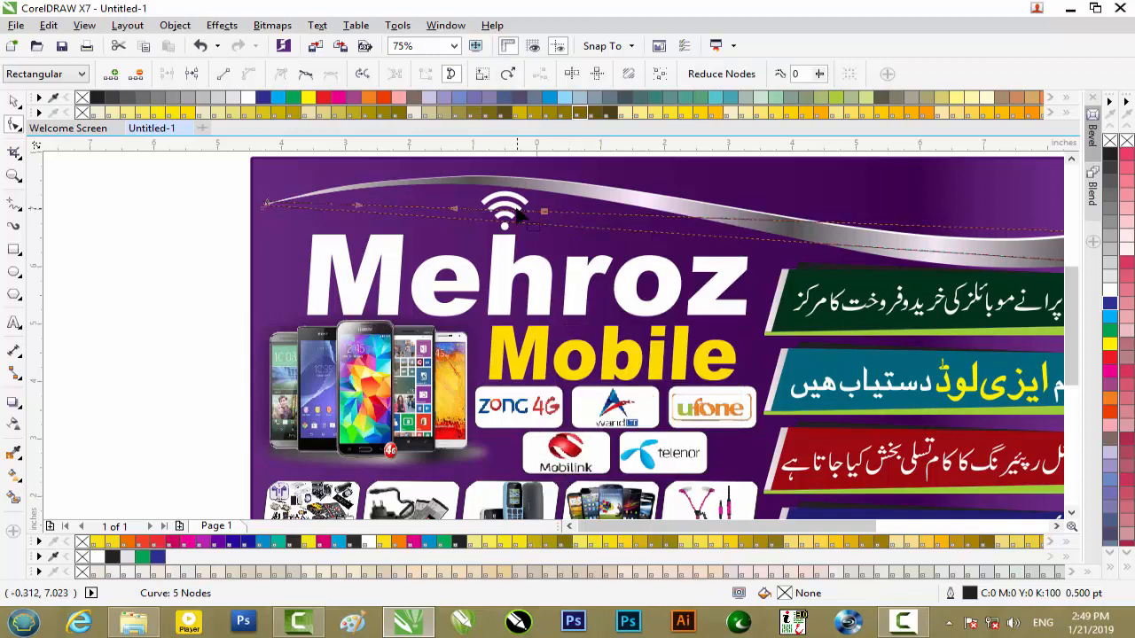
mouse_move(510, 218)
mouse_down()
mouse_move(519, 188)
mouse_move(507, 197)
mouse_up()
click(545, 213)
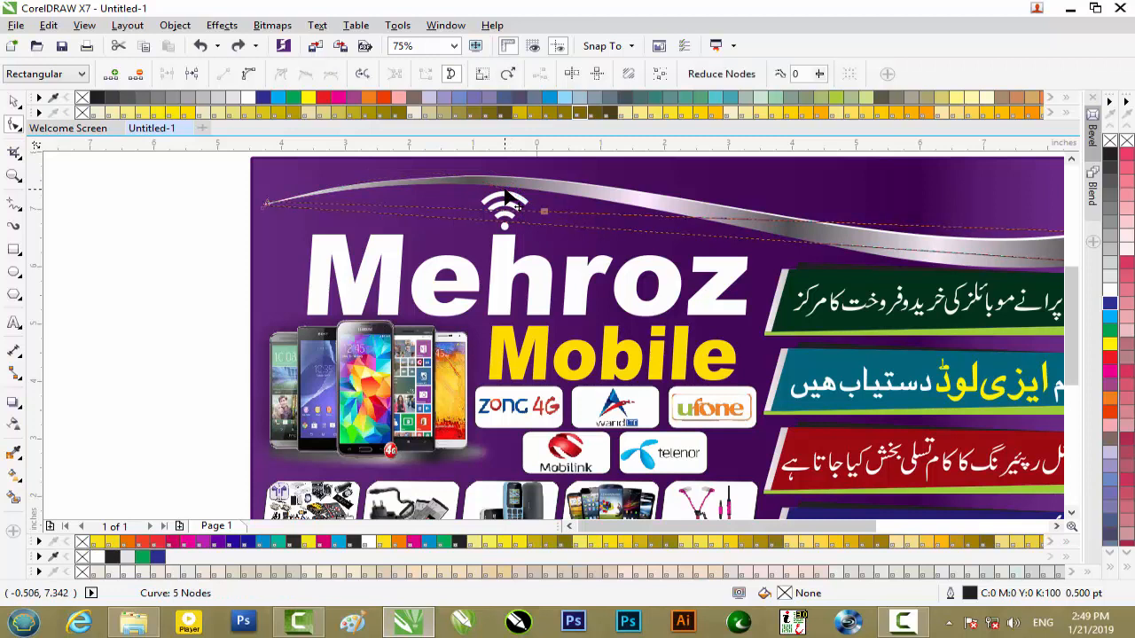
right_click(546, 215)
click(594, 282)
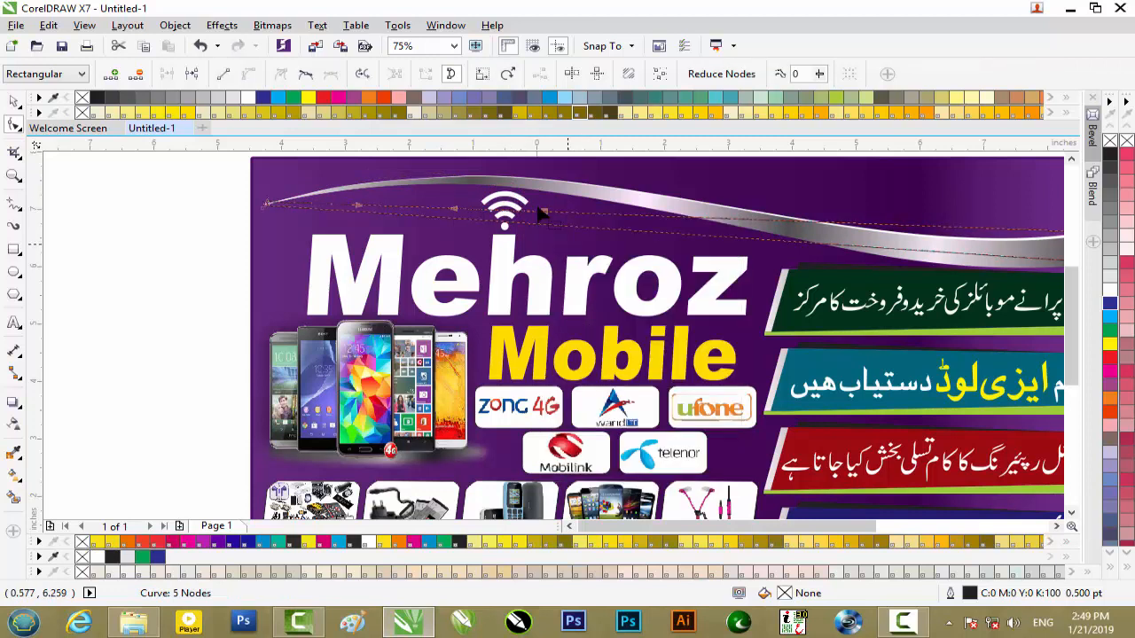
drag(522, 216, 561, 212)
click(544, 213)
key(Delete)
- Convert the shape's top and bottom edges to curve segments and bend both up along the left part of the swoosh
right_click(545, 217)
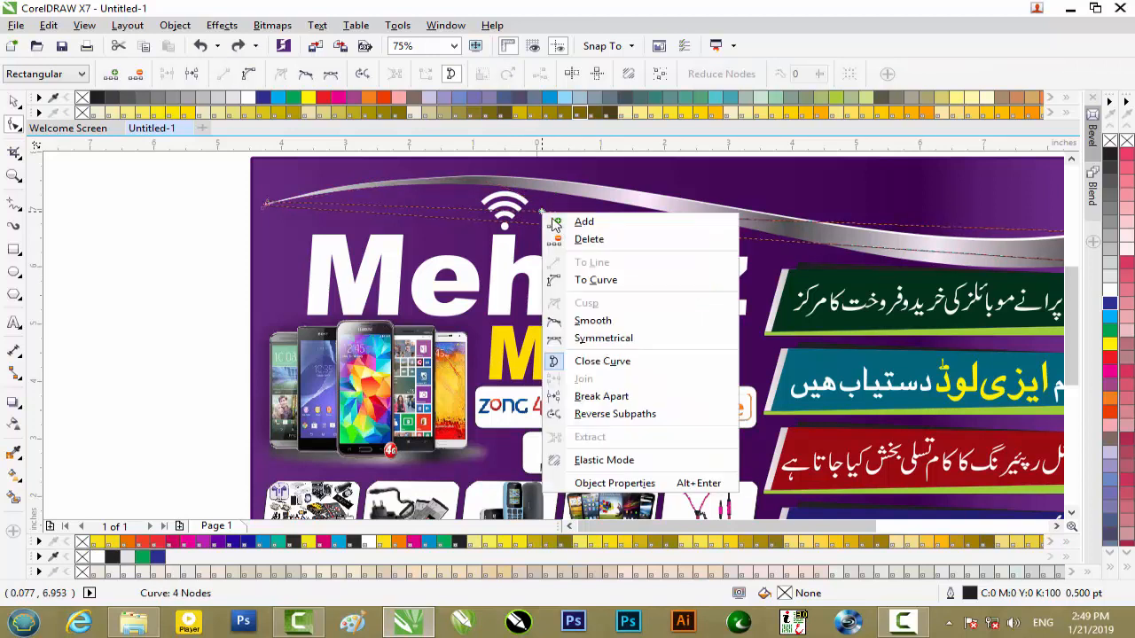
click(595, 279)
drag(519, 217, 501, 178)
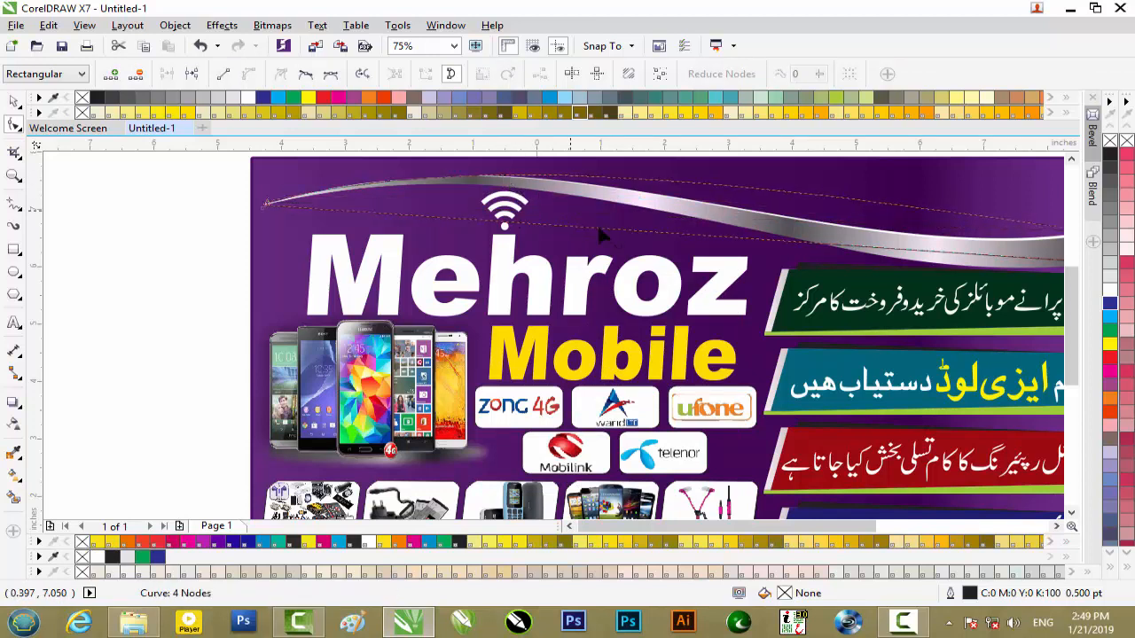
right_click(499, 227)
click(517, 286)
drag(502, 229, 485, 186)
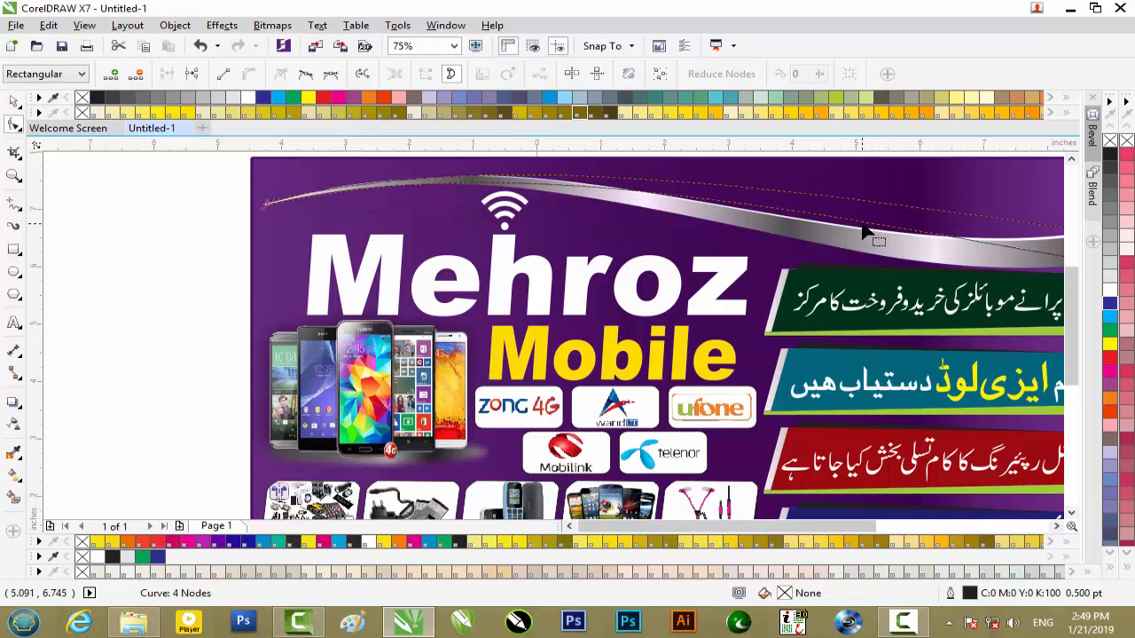
- Add a node to the shape's lower edge and adjust it with its handle to follow the swoosh's lower edge
right_click(862, 226)
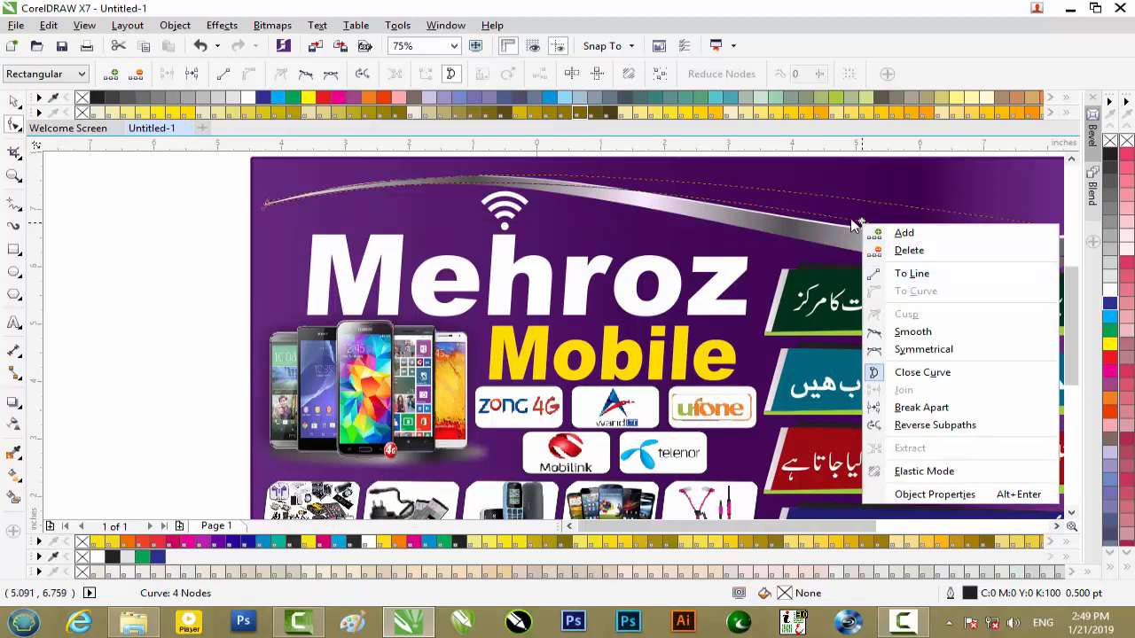
click(860, 219)
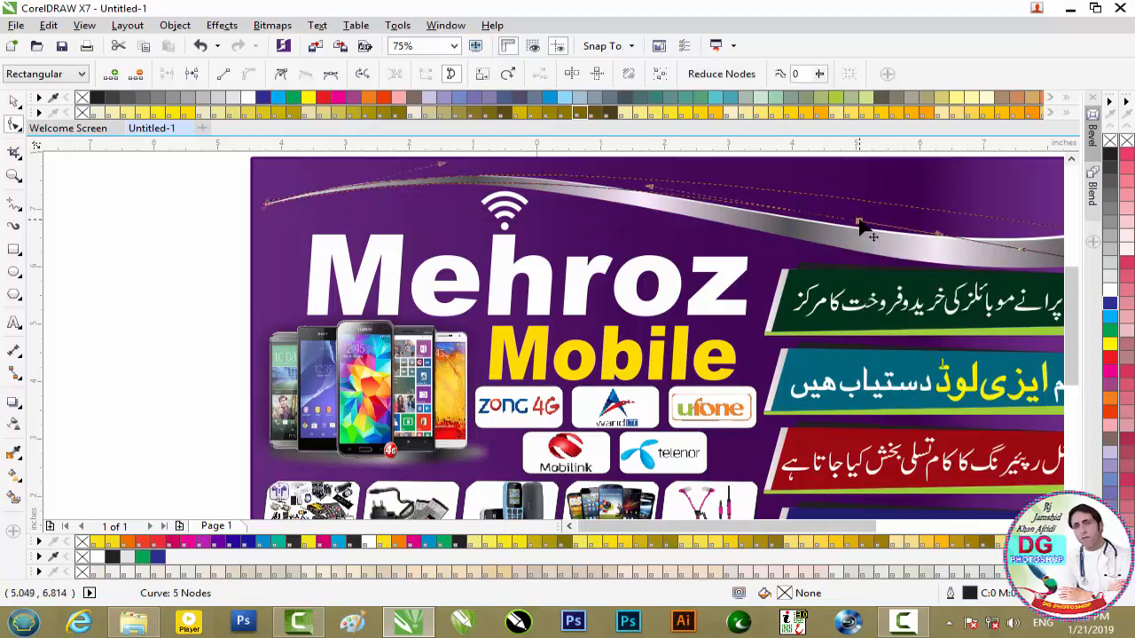
drag(861, 225, 752, 251)
drag(645, 218, 610, 201)
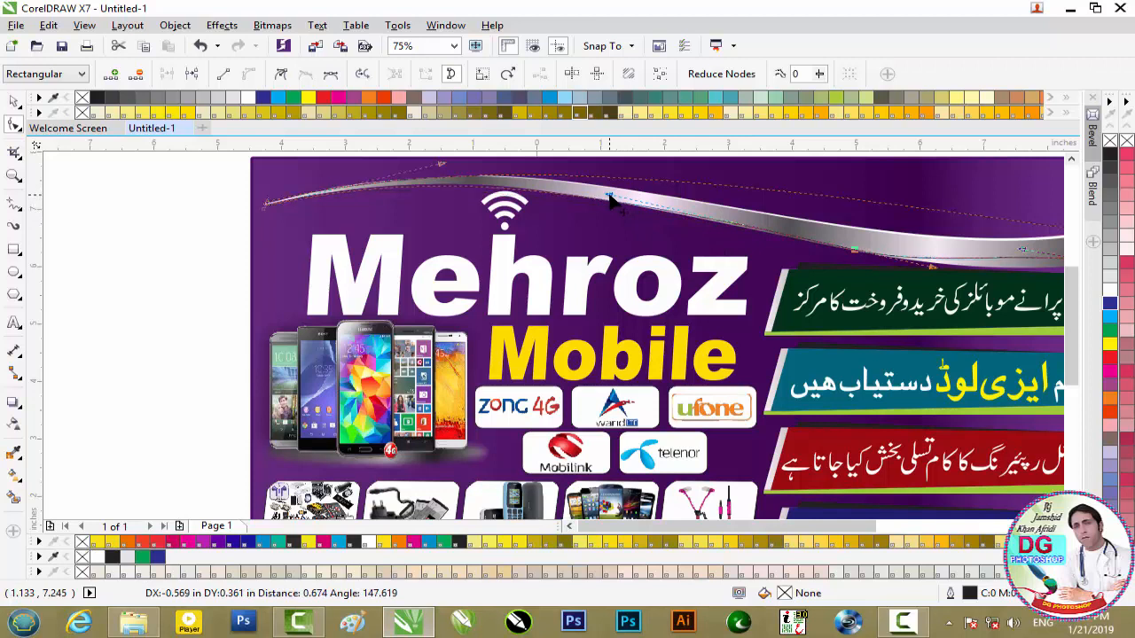
- Add another node near the right end of the lower edge and shape that stretch along the swoosh's underside
drag(822, 531, 912, 527)
scroll(645, 279, up, 1)
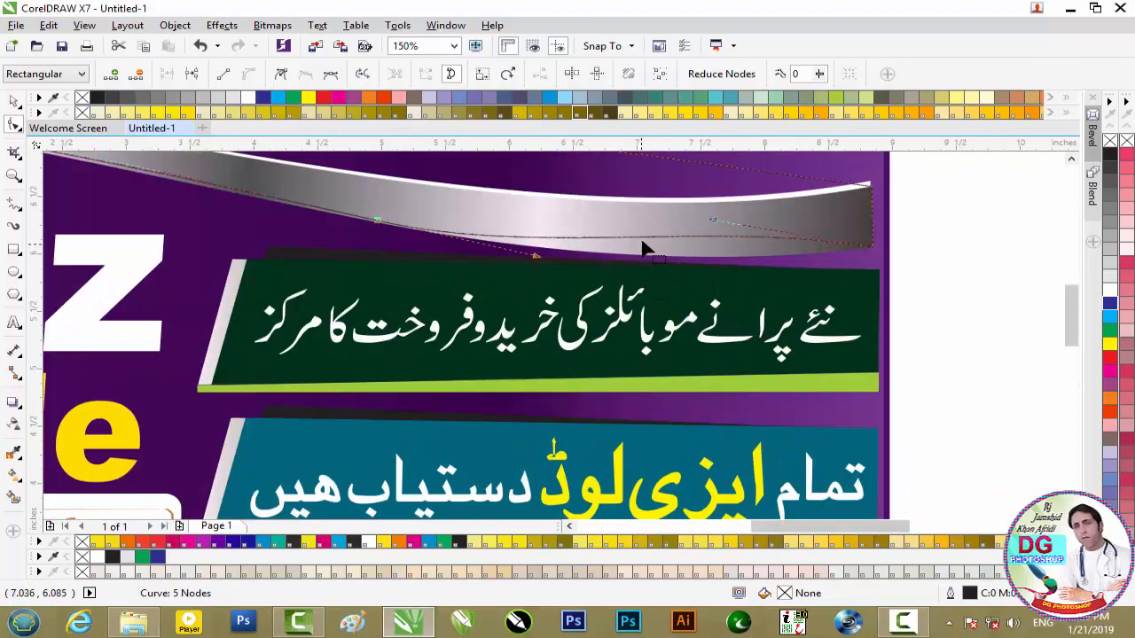
drag(646, 245, 645, 256)
drag(799, 234, 797, 259)
scroll(364, 208, down, 2)
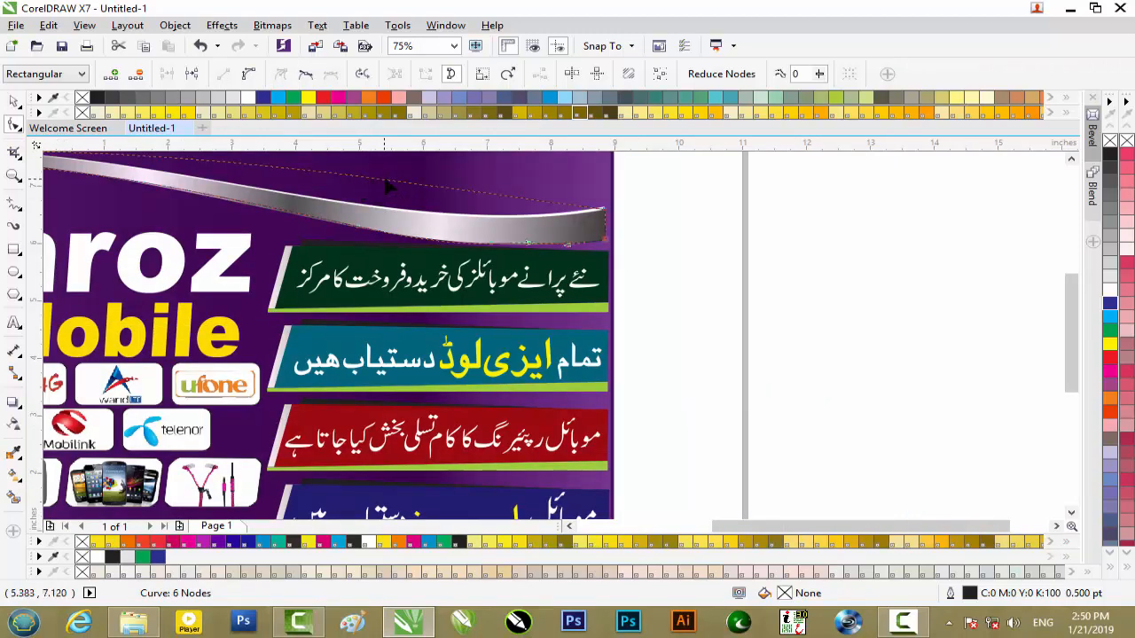
- Try to add a node on the shape's upper edge above the green banner and reshape it
double_click(390, 181)
mouse_move(416, 182)
mouse_down()
mouse_move(416, 196)
mouse_move(419, 184)
mouse_up()
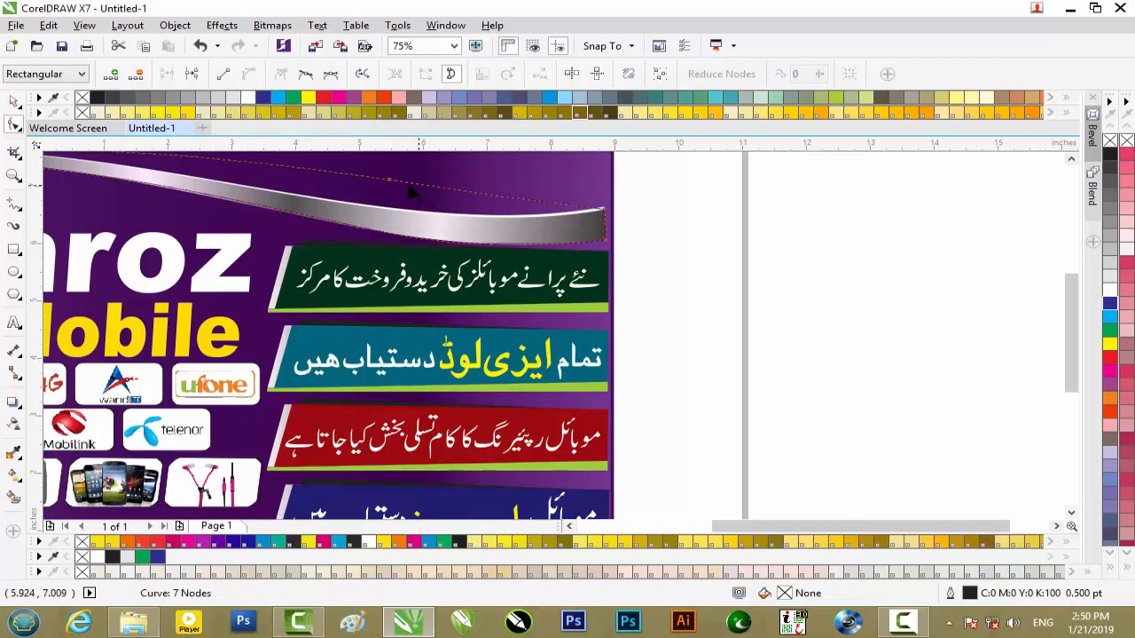
right_click(390, 182)
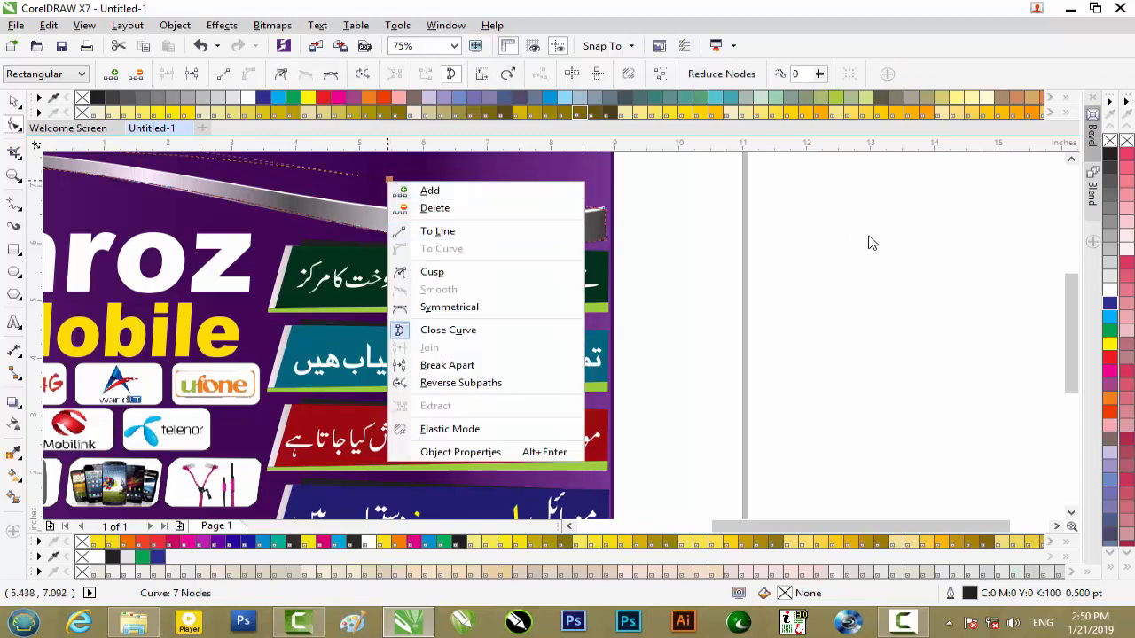
click(421, 220)
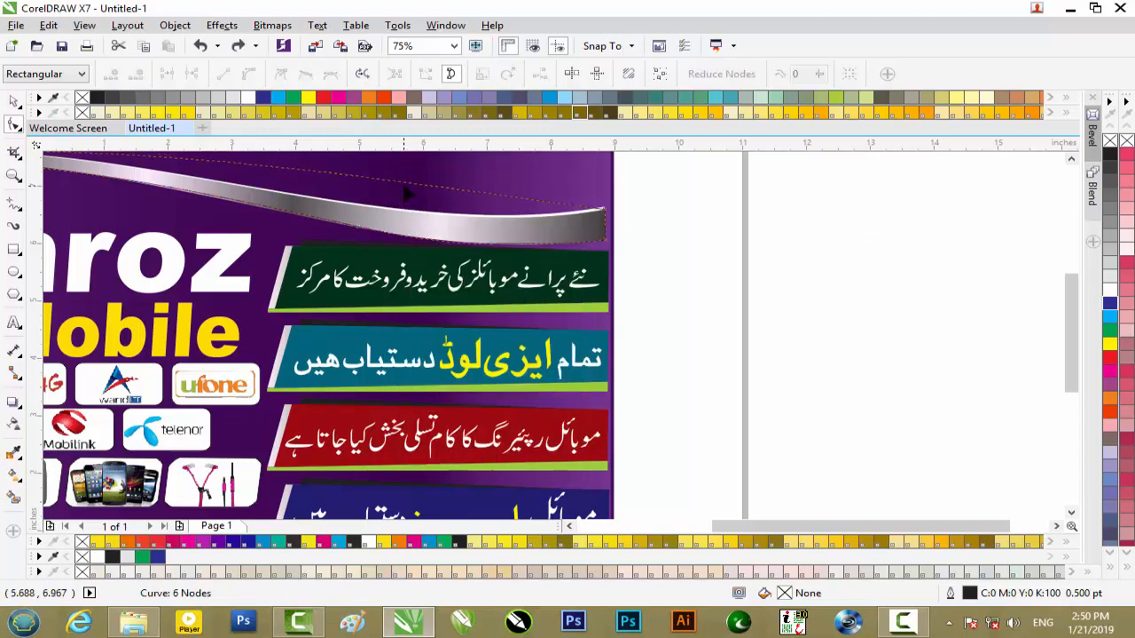
right_click(406, 184)
click(636, 188)
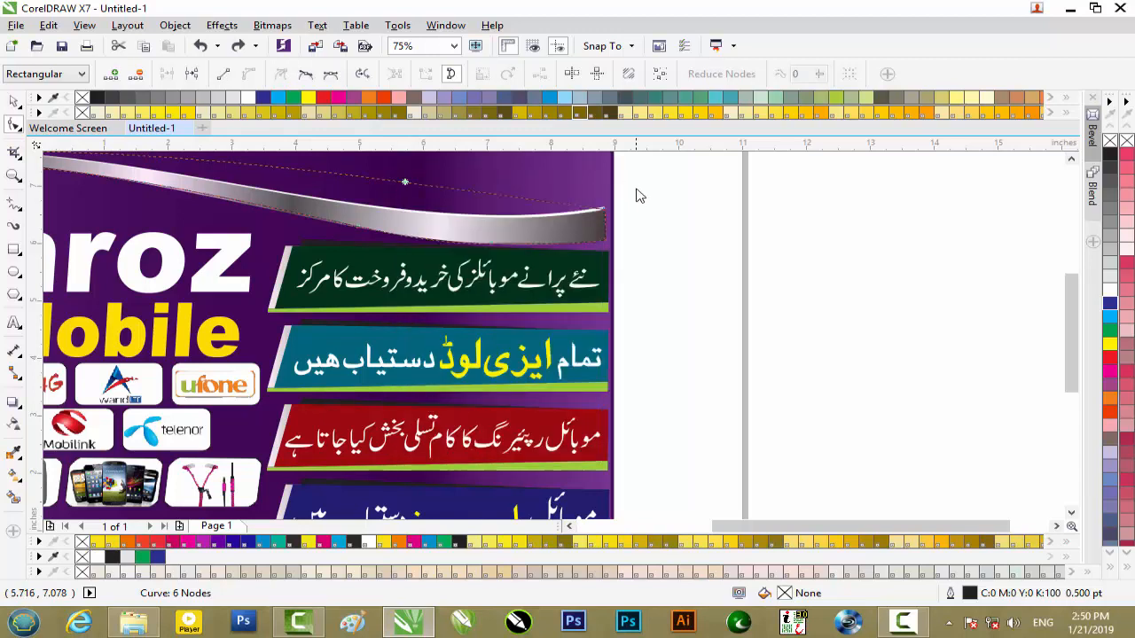
- Add a node on the upper edge, move it down onto the swoosh, and adjust the end handle to match its upper curve
double_click(405, 184)
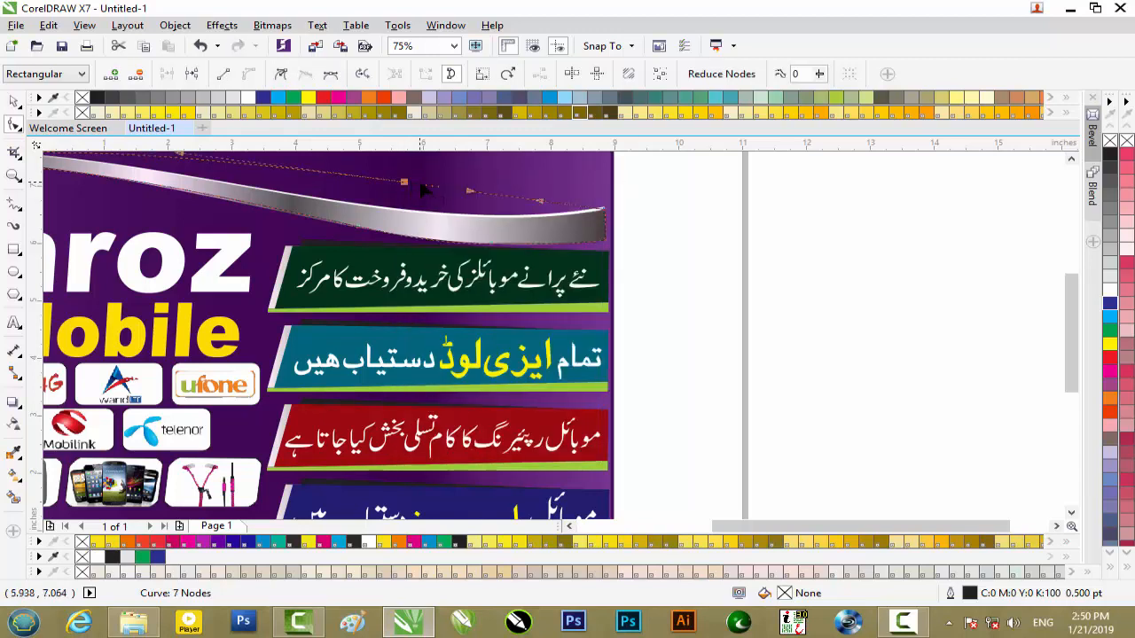
drag(405, 186, 415, 212)
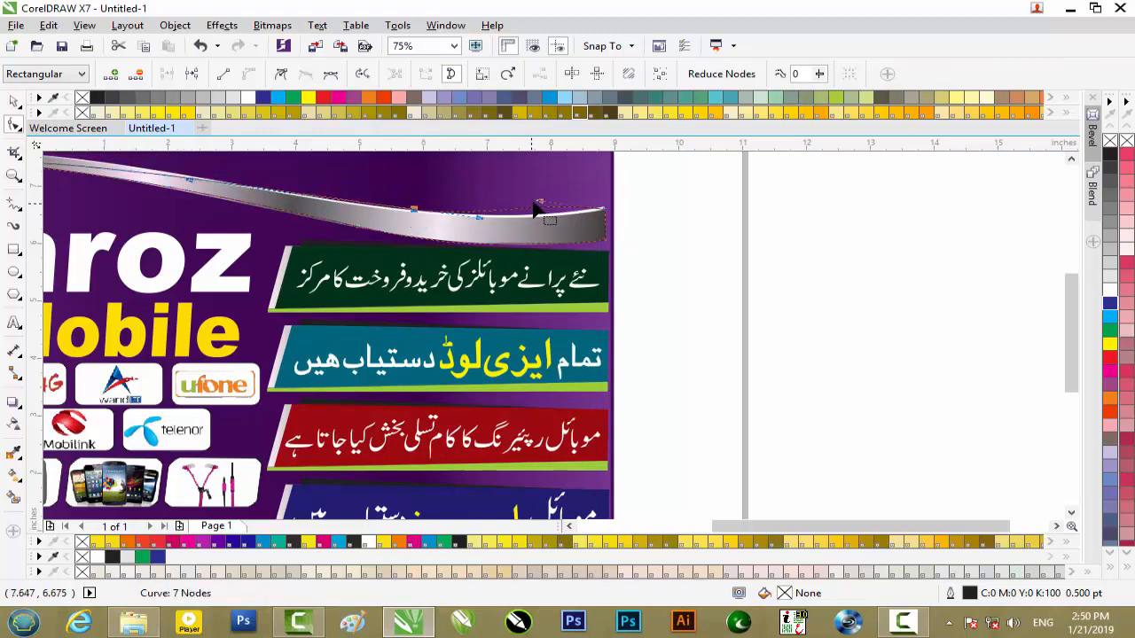
drag(539, 200, 539, 221)
- Add a node on the upper edge above the Wi-Fi icon and fit it and its handle to the swoosh's top
drag(851, 527, 758, 525)
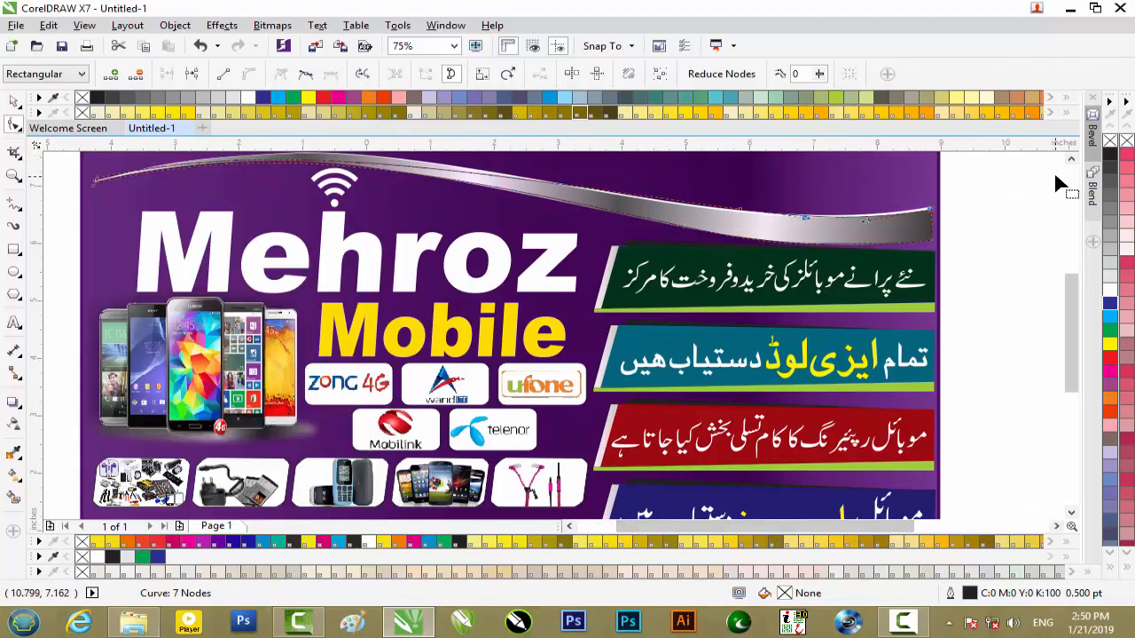
click(1071, 160)
click(1072, 163)
click(1072, 163)
scroll(316, 296, up, 2)
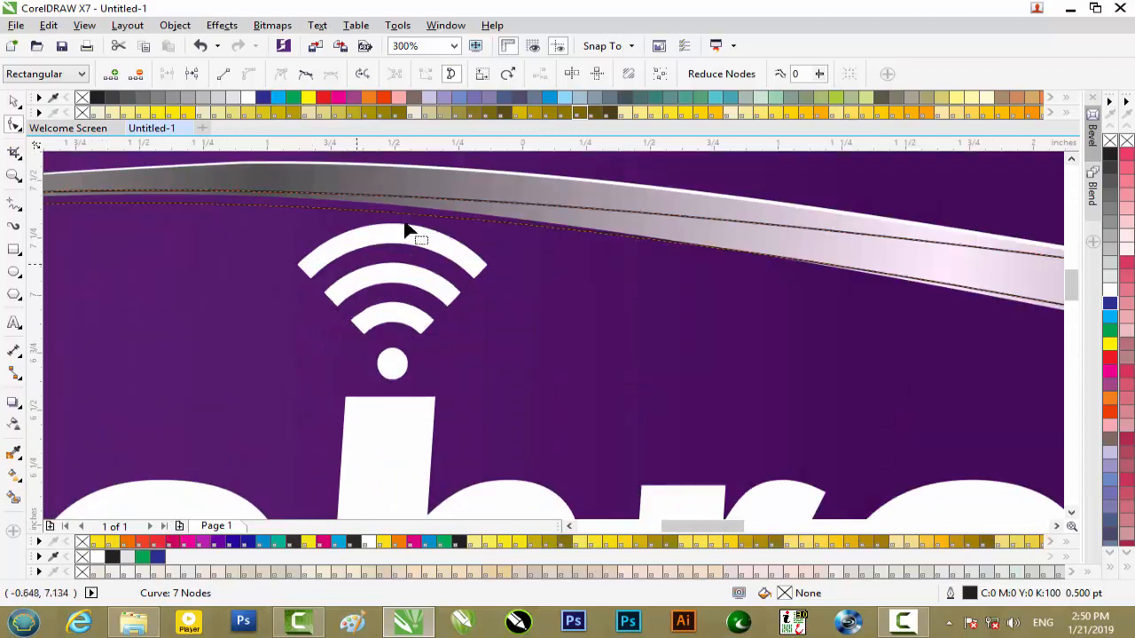
double_click(403, 199)
drag(403, 195, 397, 164)
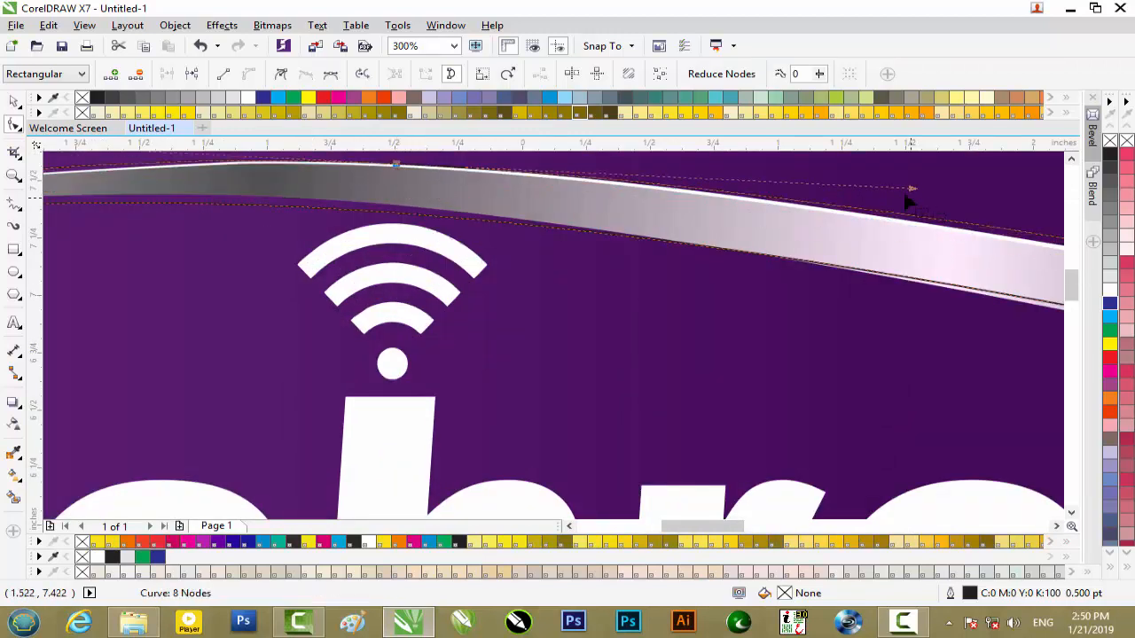
drag(912, 190, 922, 204)
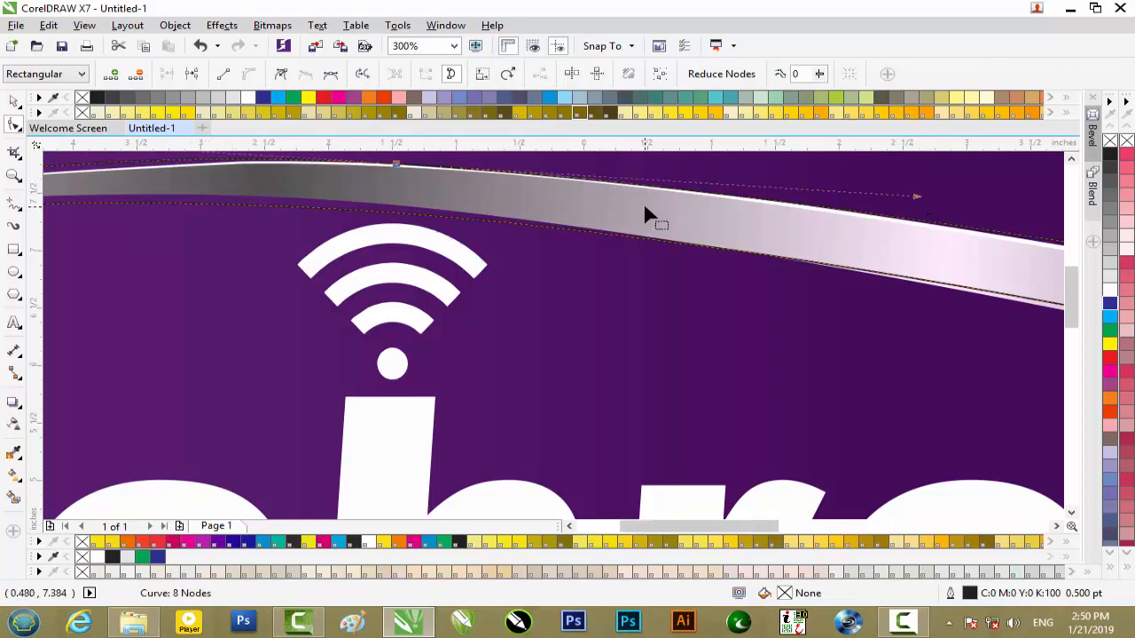
- Check the outline's fit, and move the finished swoosh outline off the banner into the empty space to its right
scroll(646, 220, down, 1)
scroll(337, 206, down, 1)
scroll(385, 210, up, 1)
scroll(385, 210, up, 1)
scroll(384, 207, down, 1)
scroll(384, 207, down, 1)
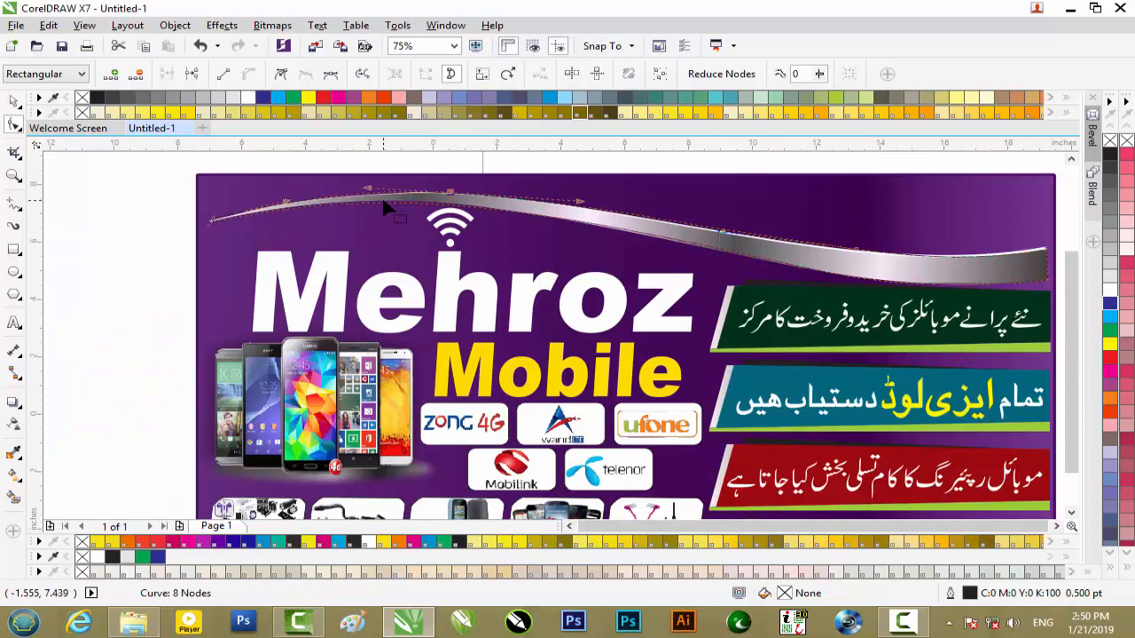
scroll(384, 208, down, 1)
click(13, 103)
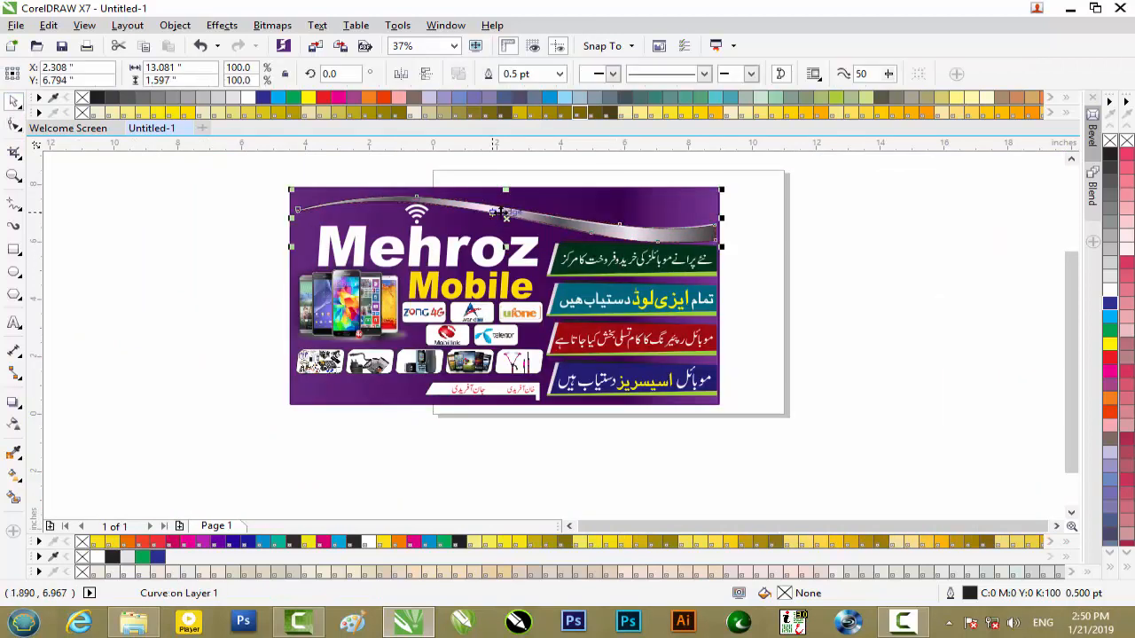
drag(509, 217, 881, 298)
drag(839, 526, 845, 526)
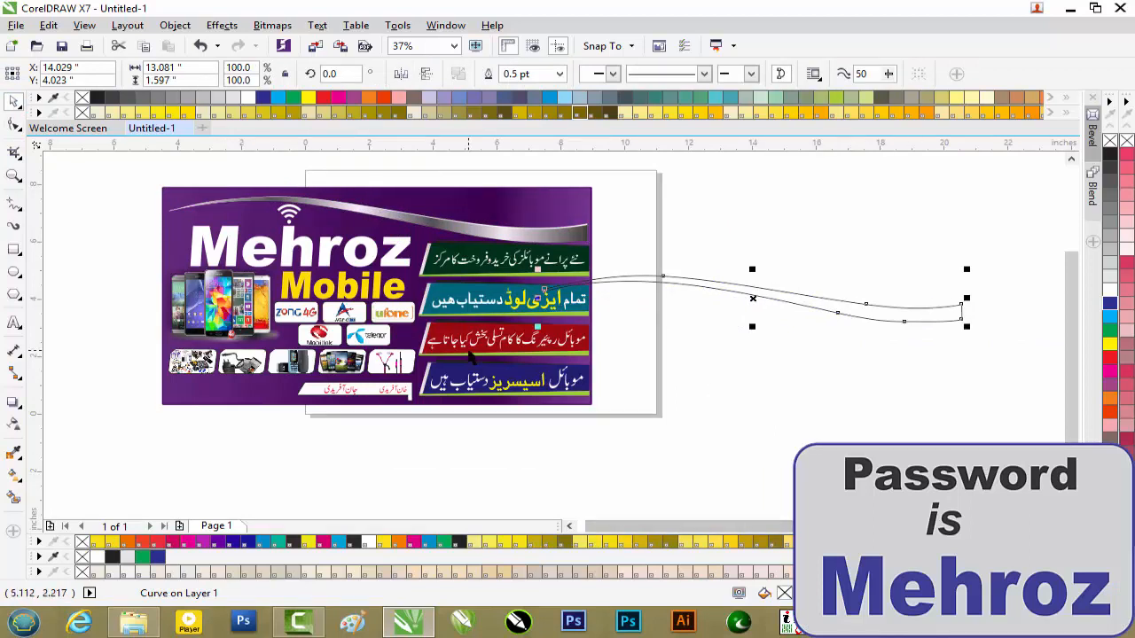
- Apply a linear fountain fill along the swoosh outline from its left tip to its right end
click(15, 475)
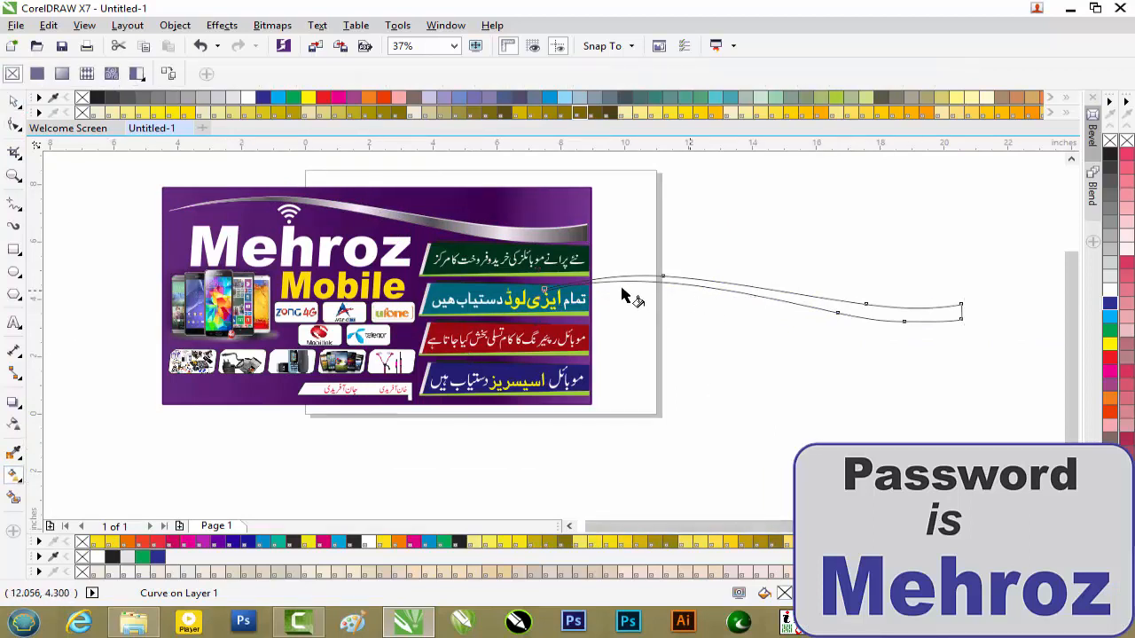
drag(560, 287, 971, 316)
click(545, 284)
- Add four intermediate colour stops along the fountain fill, including ones at 26%, 47% and 84%
double_click(656, 296)
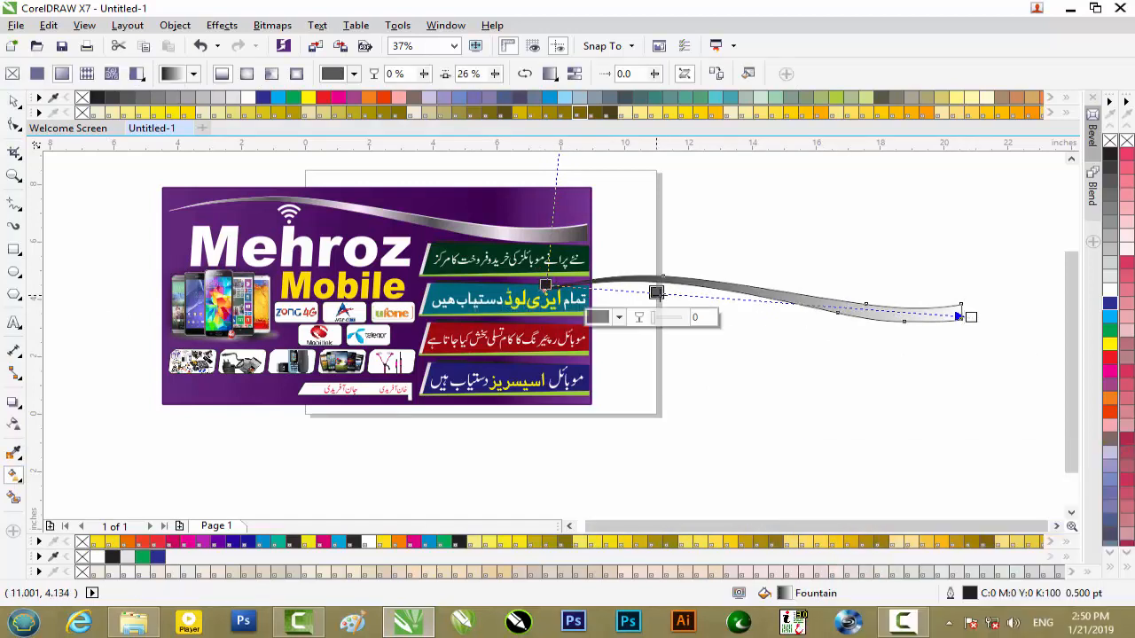
double_click(746, 299)
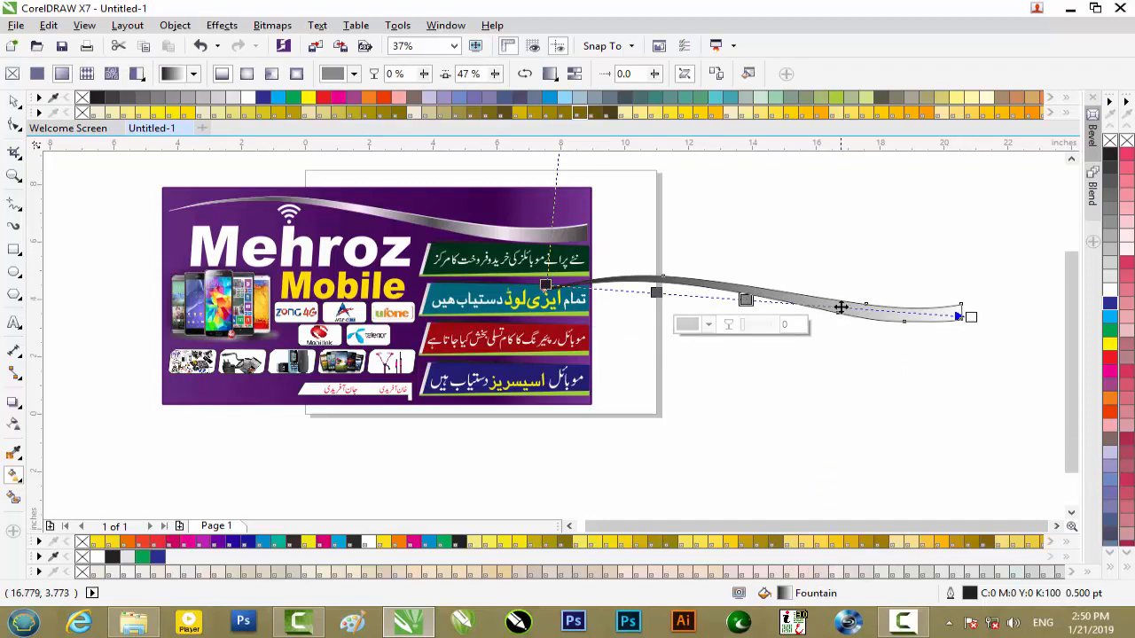
double_click(839, 307)
double_click(903, 313)
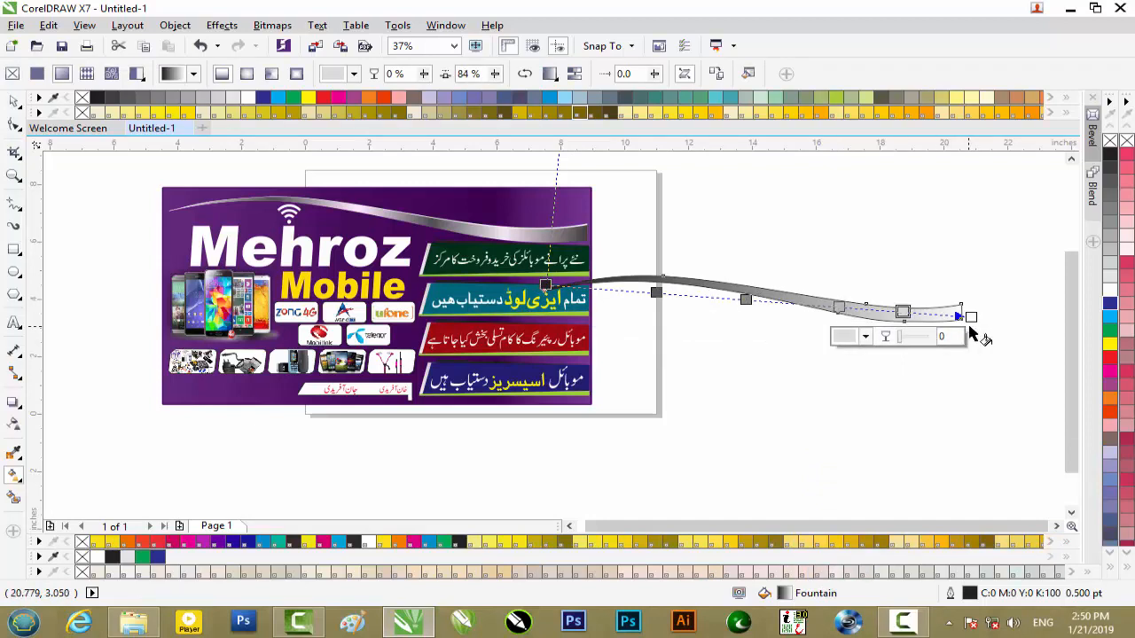
- Set the fountain fill's end stop to a dark grey of C59 M51 Y51 K20
click(970, 317)
click(931, 343)
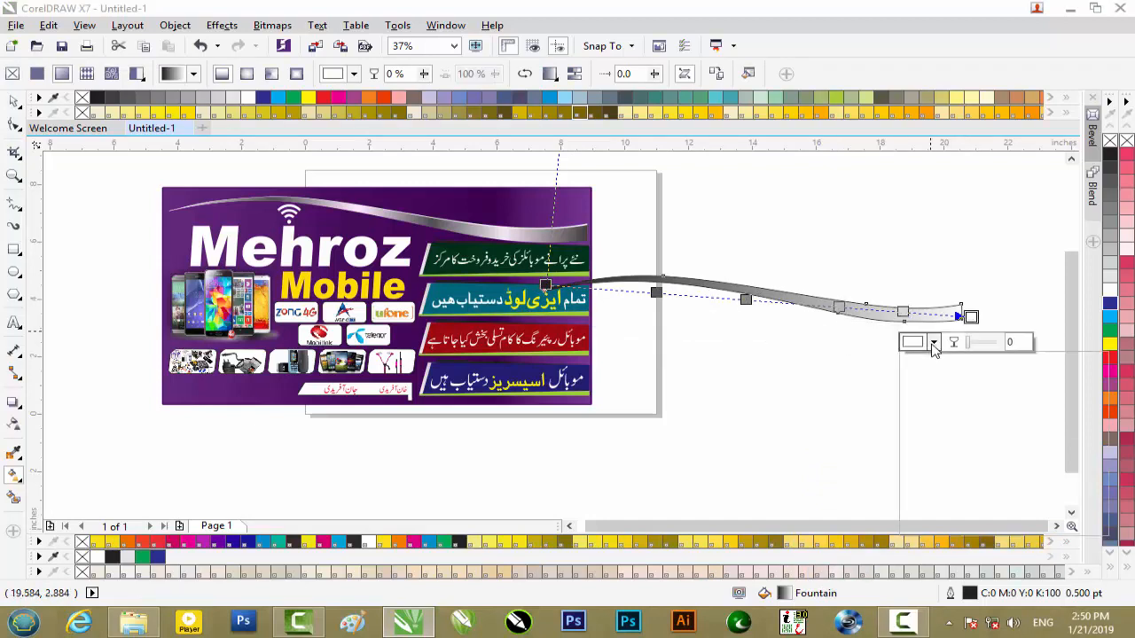
click(914, 456)
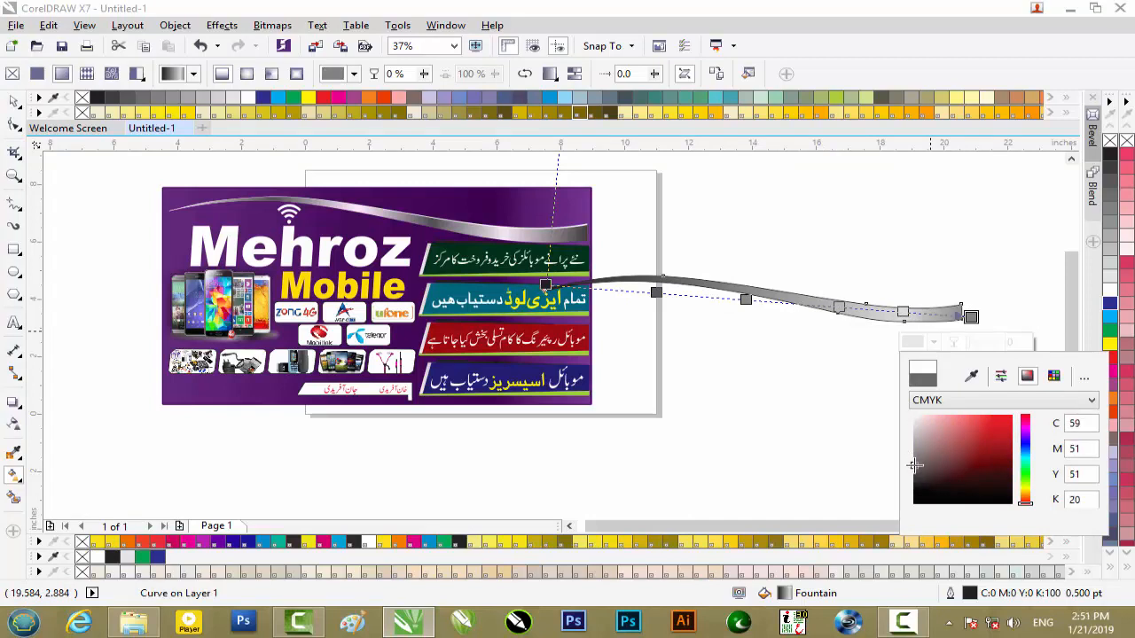
- Set the fountain fill's 84% stop to a very light grey and replace the neighbouring stop with an RGB 130, 125, 125 grey at 67%
click(903, 314)
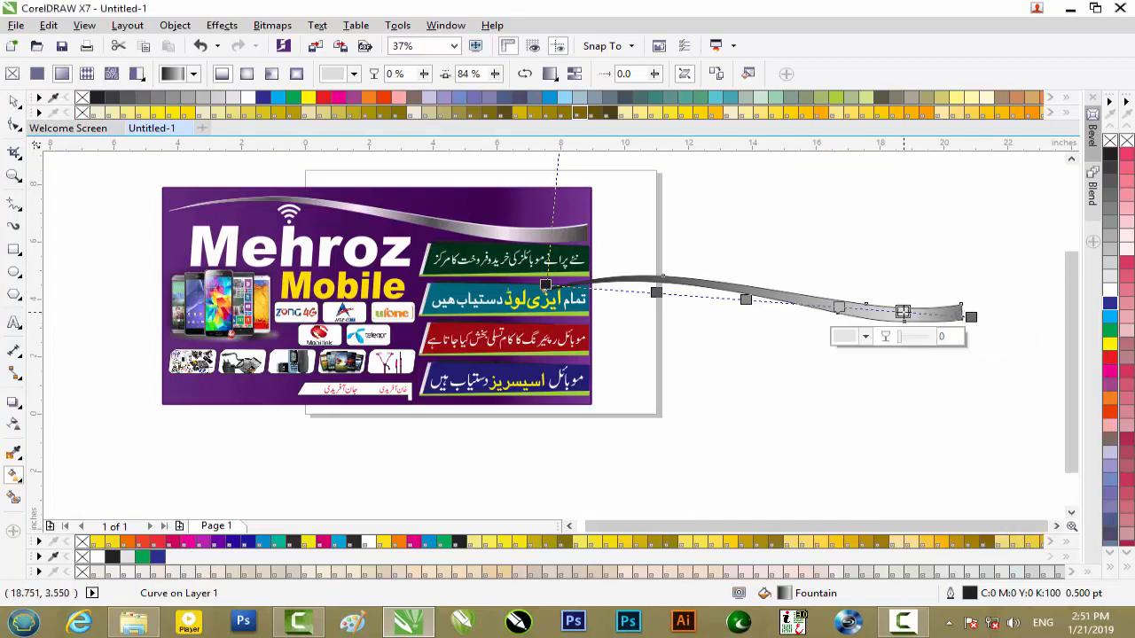
click(863, 337)
click(846, 417)
double_click(839, 308)
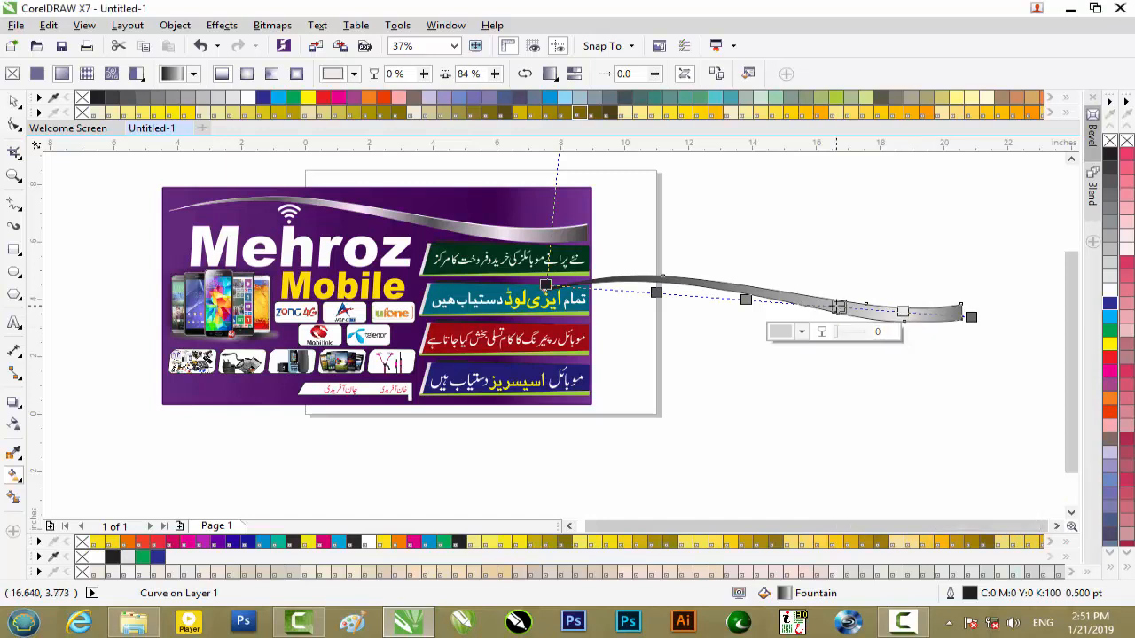
double_click(831, 308)
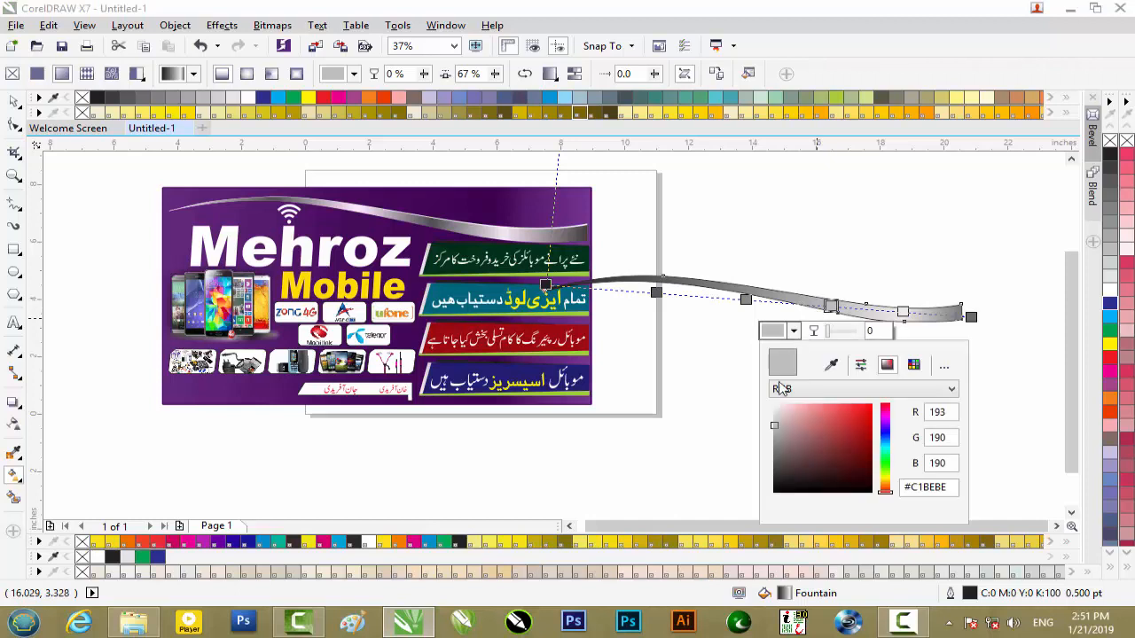
click(777, 446)
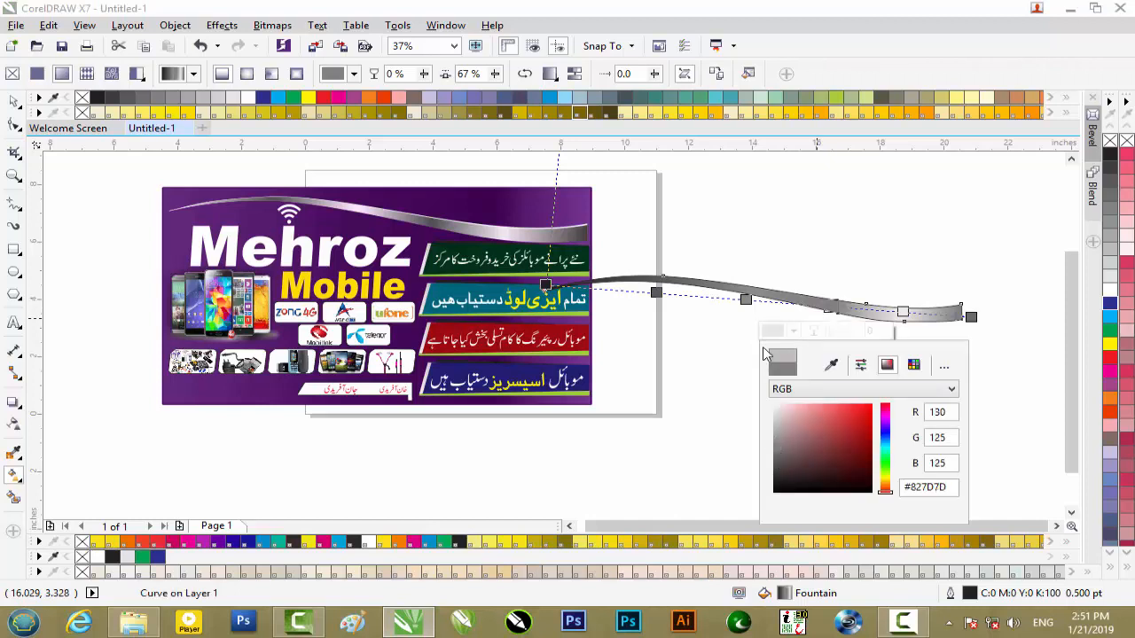
- Change the fountain fill's 47% colour stop to a light grey
click(745, 300)
click(706, 325)
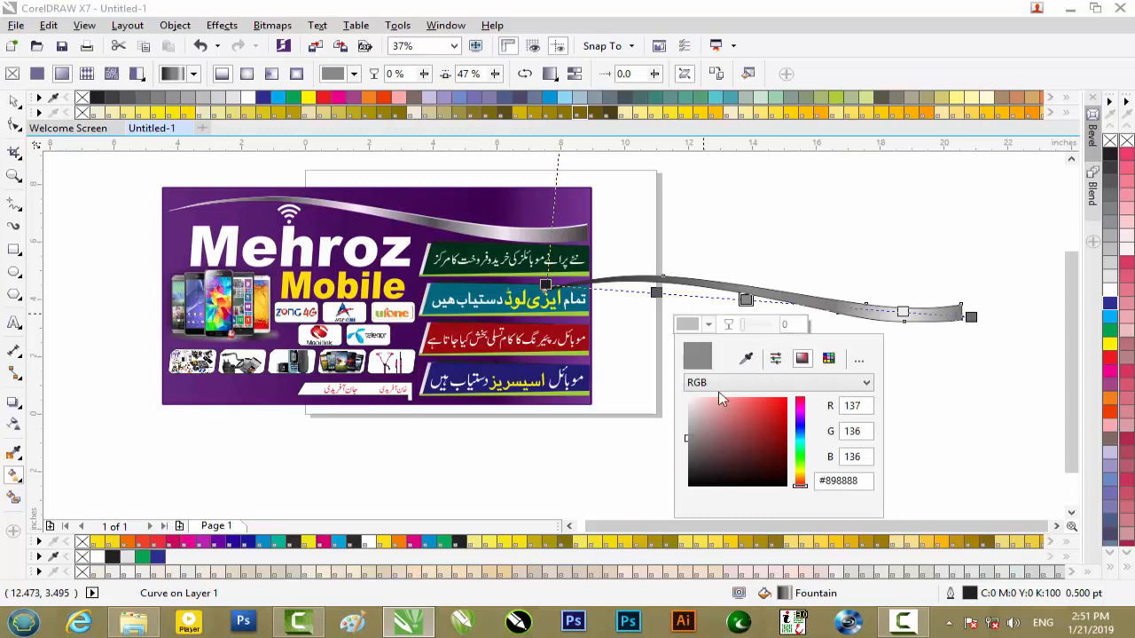
click(694, 413)
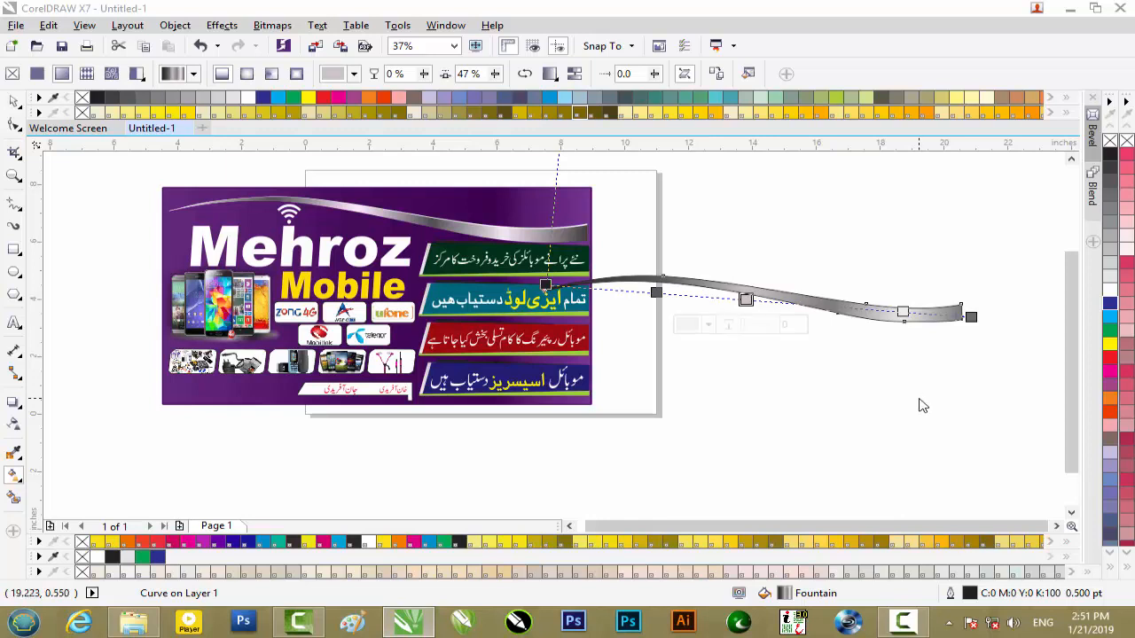
- Replace the fountain fill's 26% stop with a new one at 24% coloured mid-grey #8A8888
click(656, 292)
double_click(655, 294)
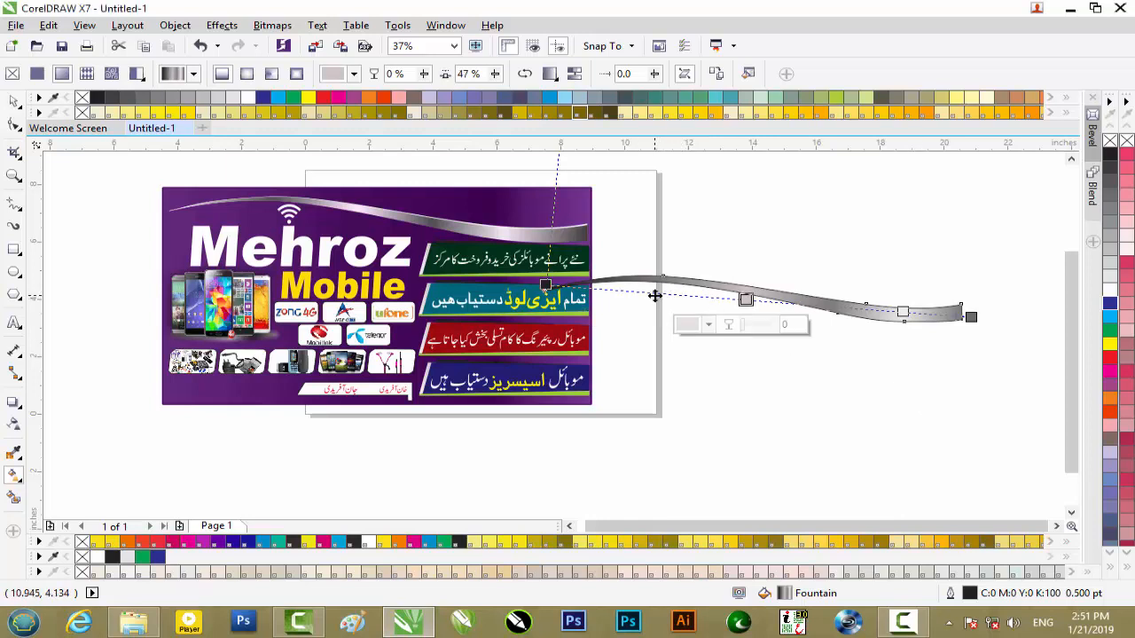
click(655, 293)
click(661, 281)
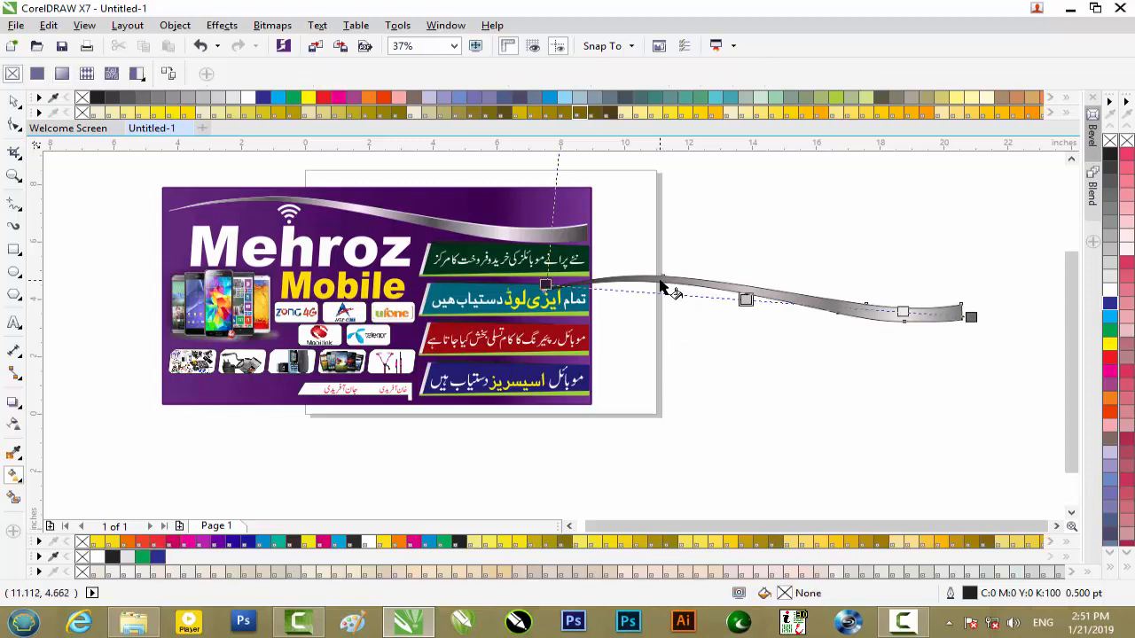
double_click(648, 292)
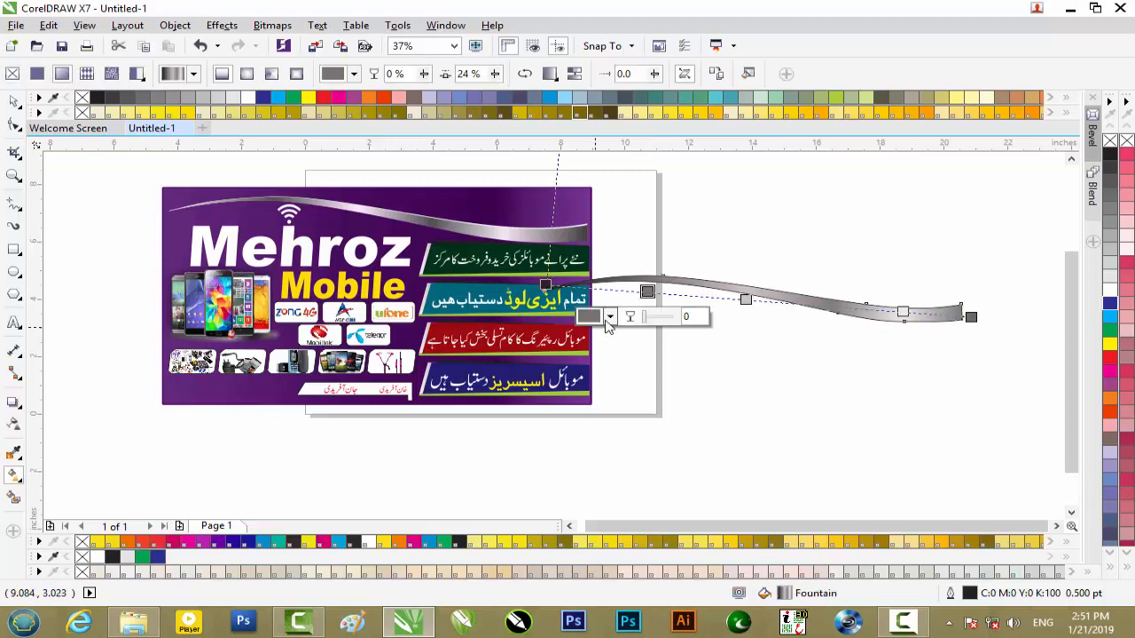
click(588, 317)
click(591, 395)
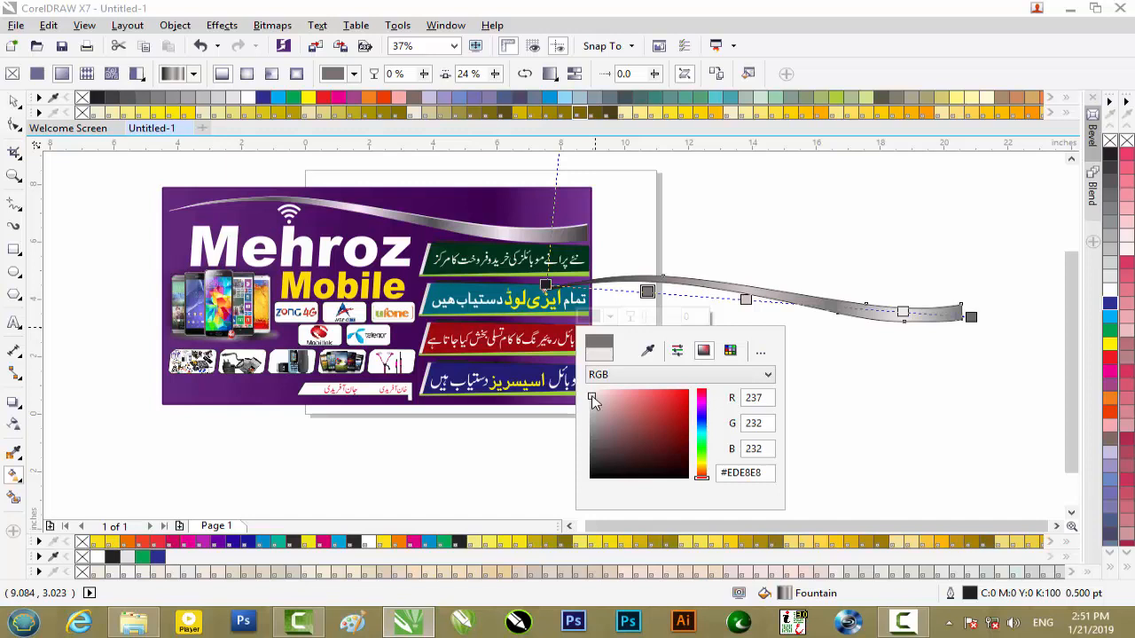
click(588, 431)
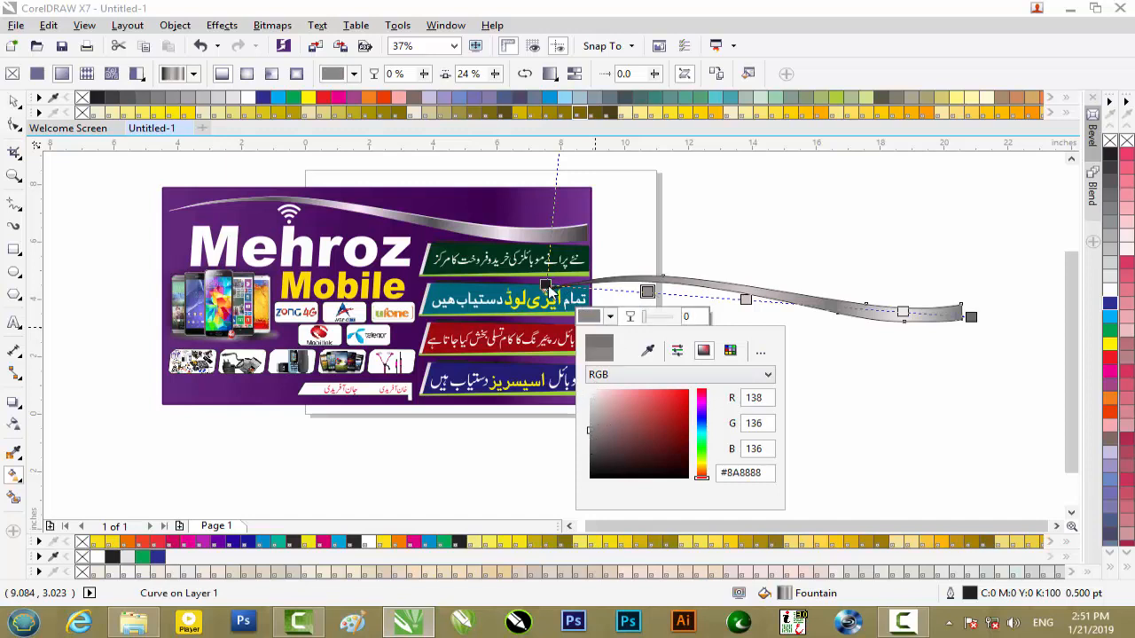
- Set the fountain fill's start stop at the swoosh's thin tip to C2 M8 Y2 K0
click(546, 285)
click(508, 310)
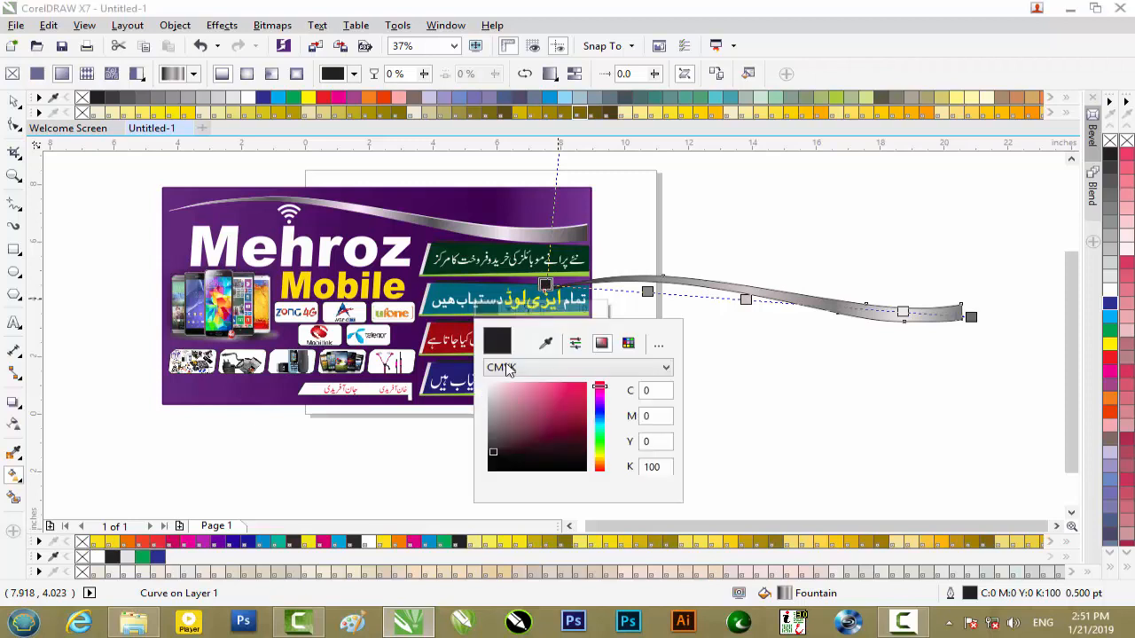
click(493, 385)
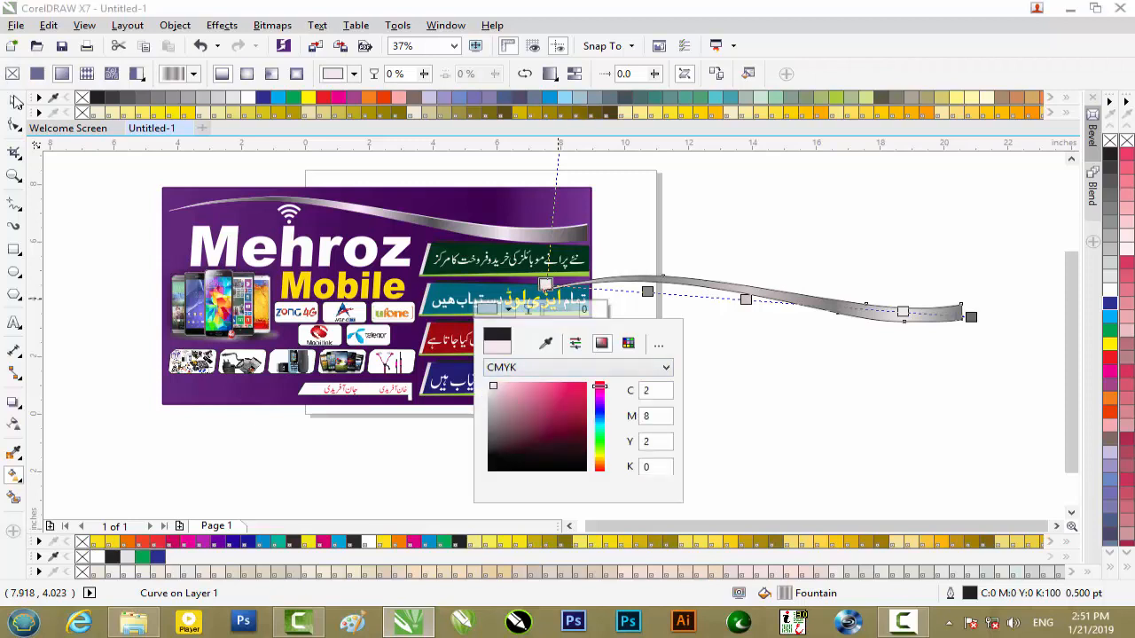
- Inspect the metallic gradient up close, remove the swoosh's outline, and deselect it
scroll(872, 295, up, 1)
scroll(871, 295, up, 1)
scroll(878, 296, down, 1)
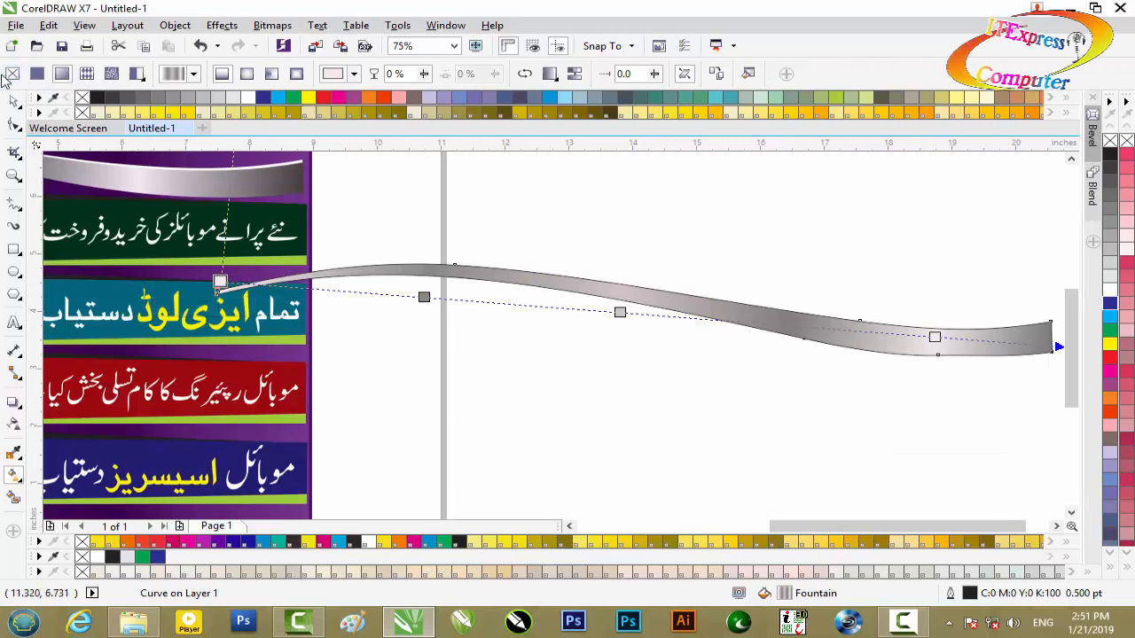
right_click(1108, 145)
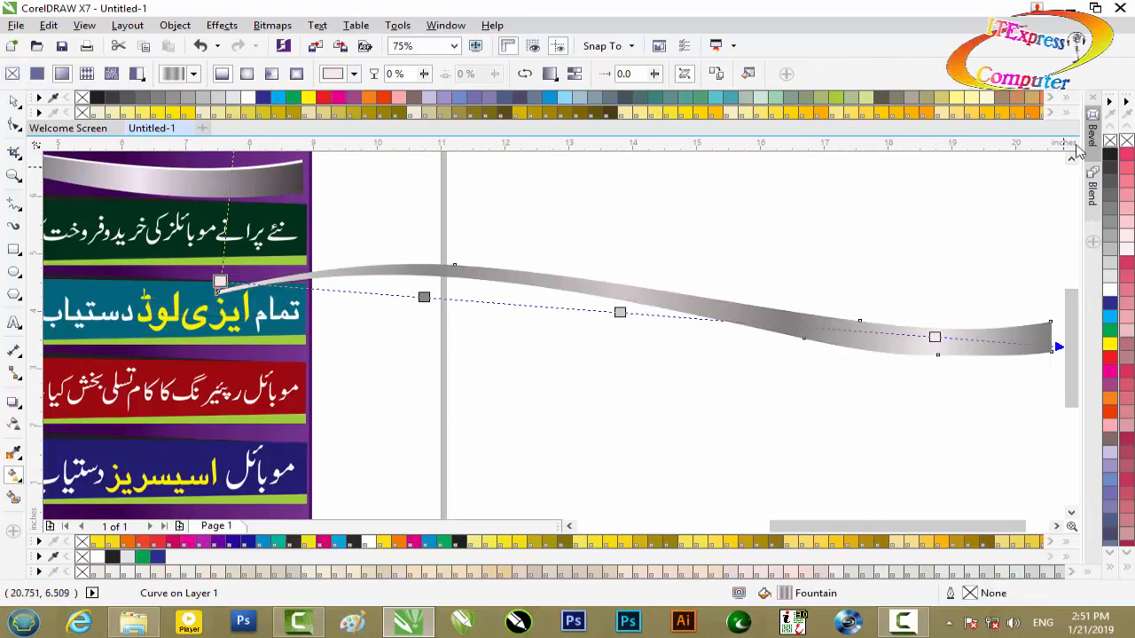
click(20, 103)
click(654, 236)
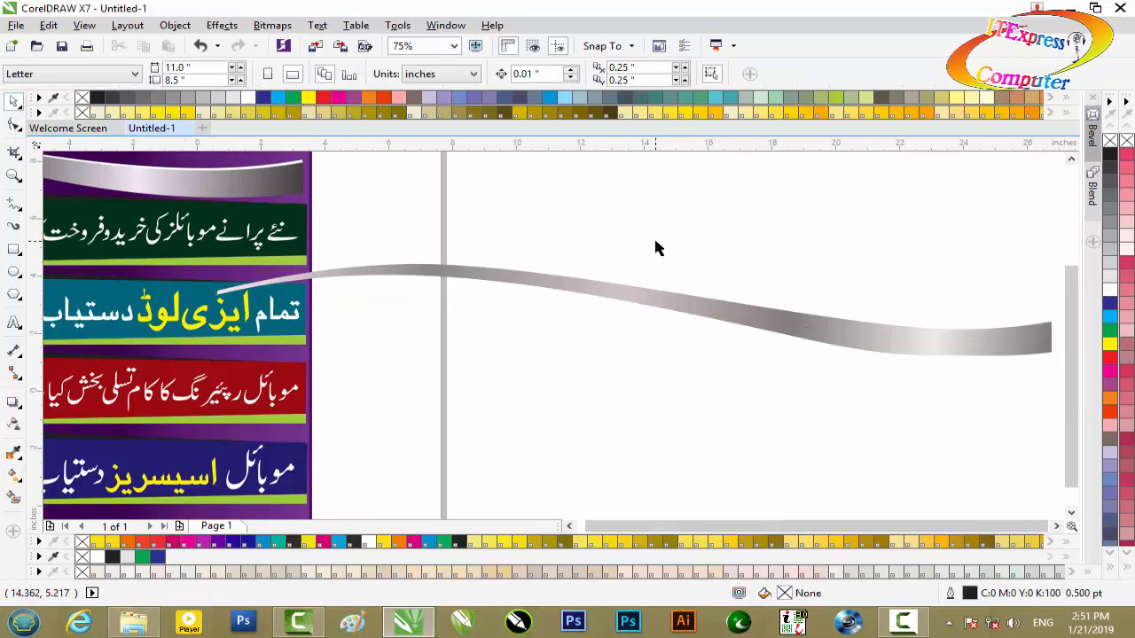
- Duplicate the silver swoosh slightly up and to the right, and fill one of the two shapes white
click(655, 293)
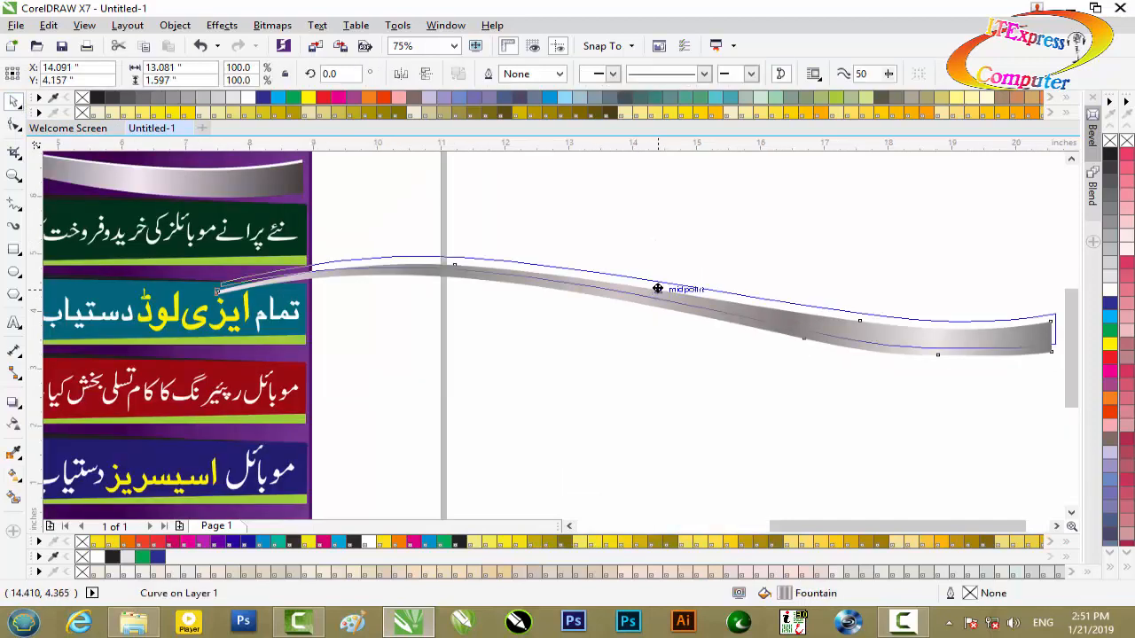
drag(658, 289, 659, 289)
right_click(658, 289)
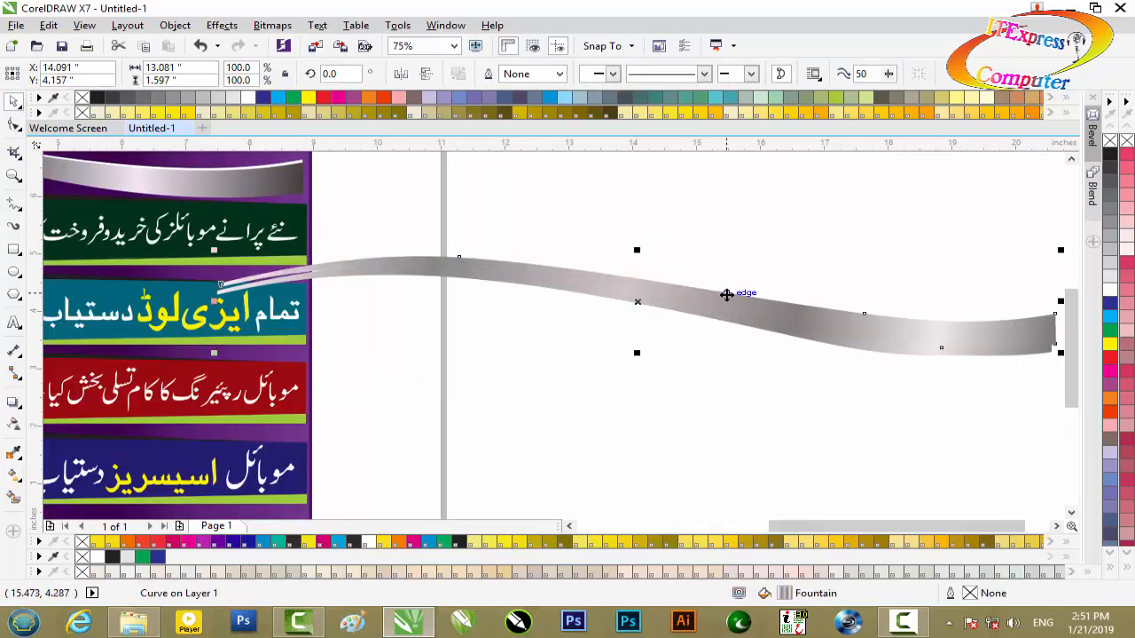
click(1111, 294)
- Select the silver and white swooshes together and move them onto the upper part of the banner
scroll(752, 321, down, 1)
drag(1003, 270, 365, 345)
drag(633, 293, 295, 212)
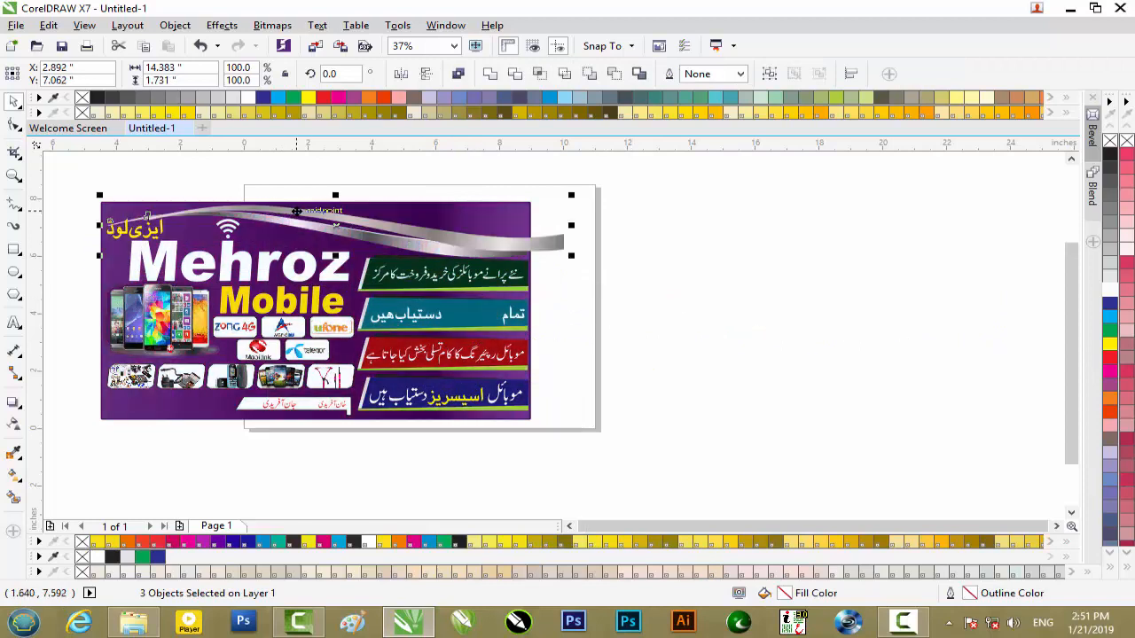
scroll(309, 211, up, 2)
scroll(763, 310, down, 1)
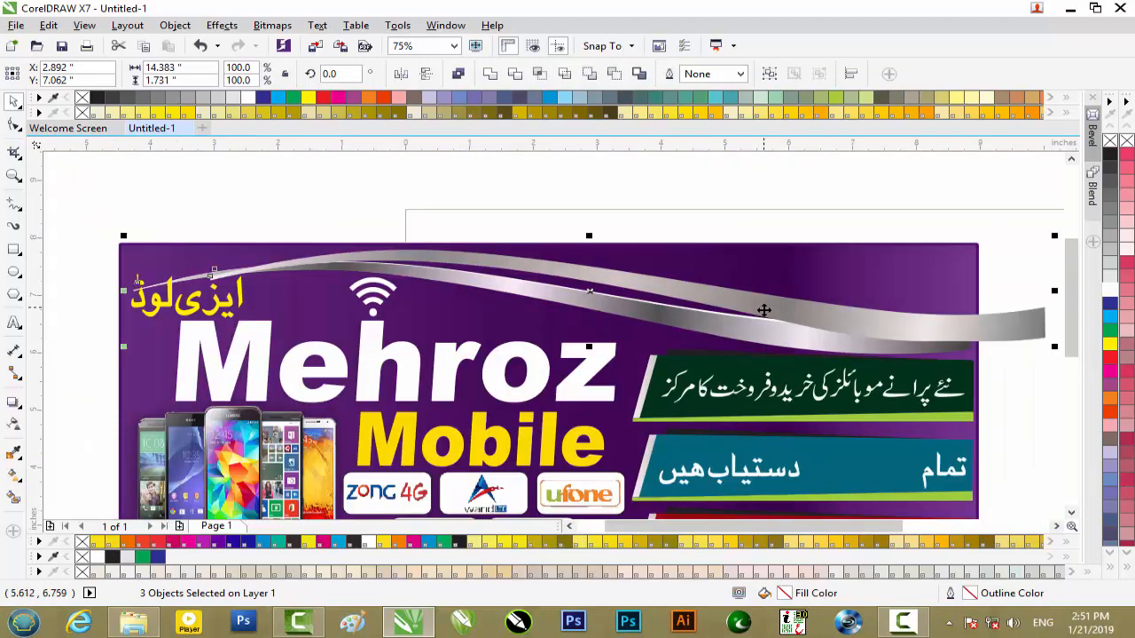
- Select only the new silver swoosh and nudge it down to a Y position of 6.844 inches
drag(874, 526, 955, 526)
key(Escape)
click(754, 327)
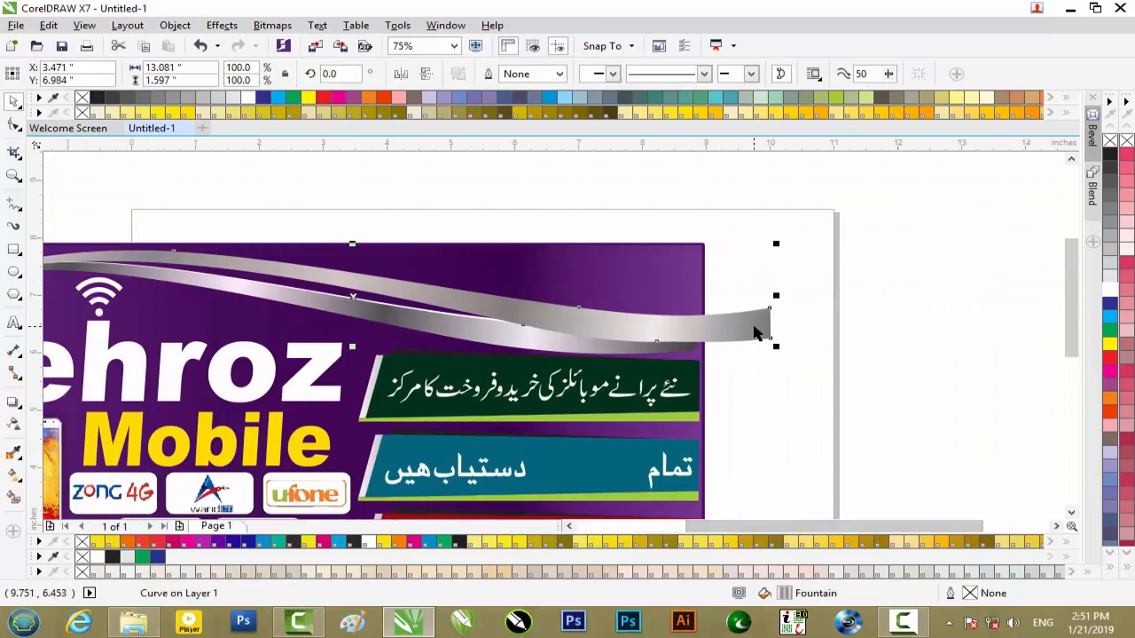
key(Down)
key(Down)
key(Down)
key(Down)
key(Down)
key(Down)
key(Down)
key(Down)
key(Down)
key(Down)
key(Down)
key(Down)
key(Down)
key(Down)
scroll(754, 327, down, 2)
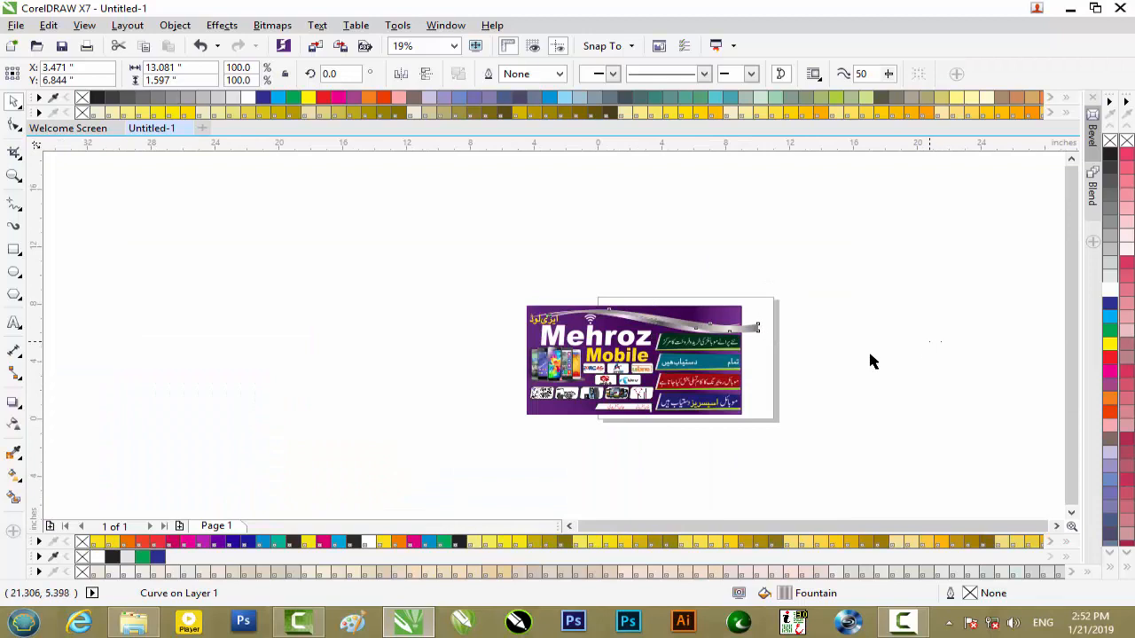
click(1000, 289)
- Move the white swoosh up to Y 7.471 inches and stack it behind the silver swoosh but in front of the banner background
scroll(676, 318, up, 2)
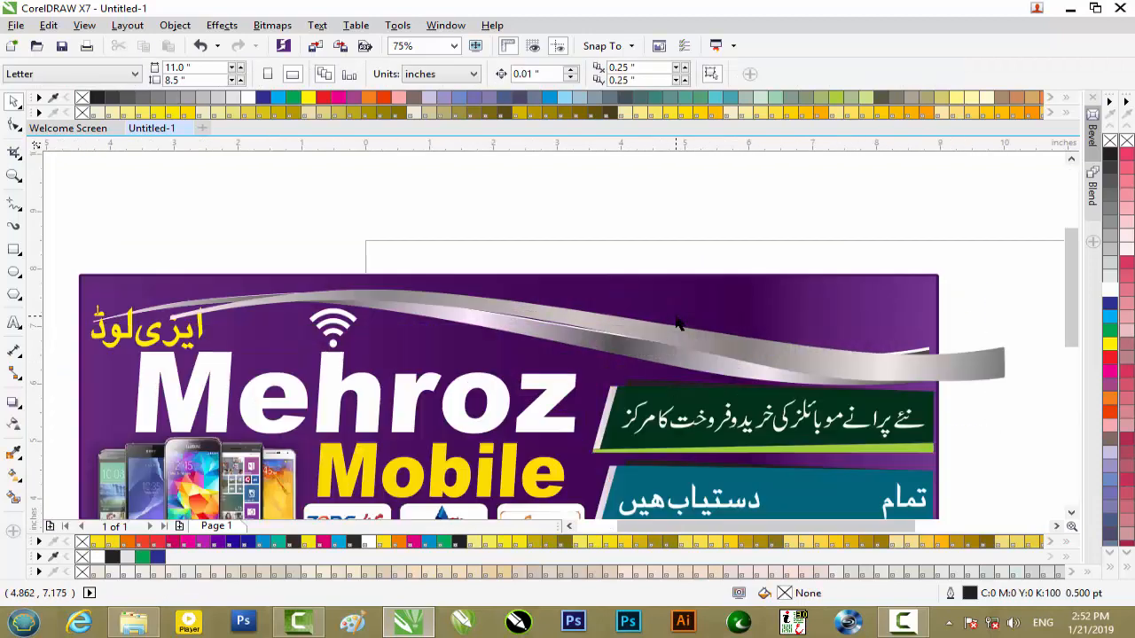
click(741, 348)
drag(745, 350, 747, 336)
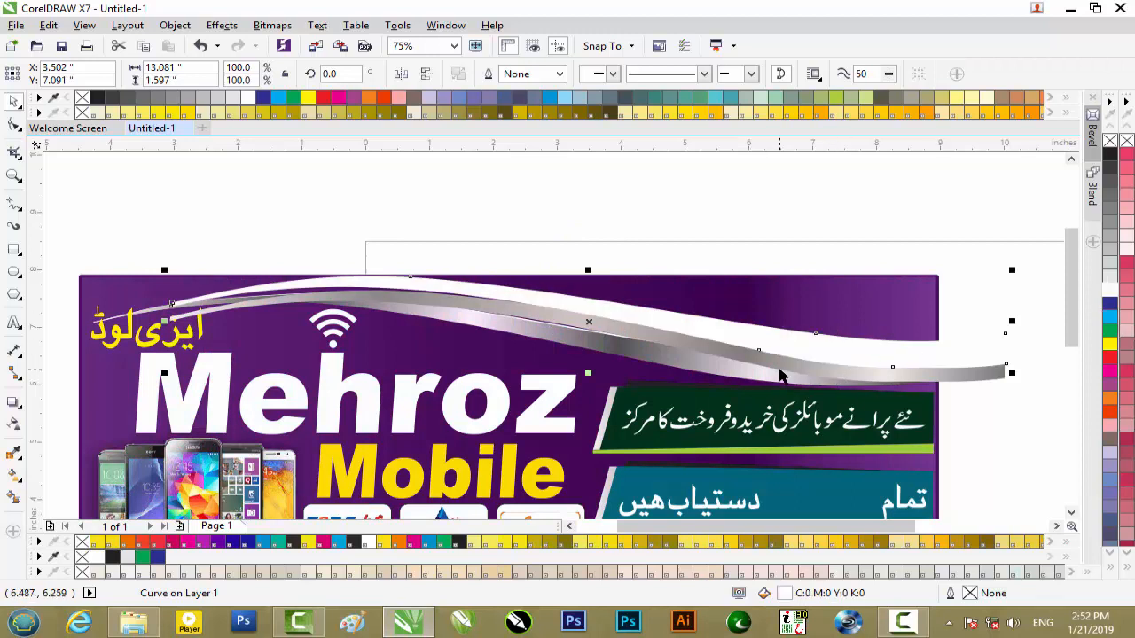
key(shift+Page_Down)
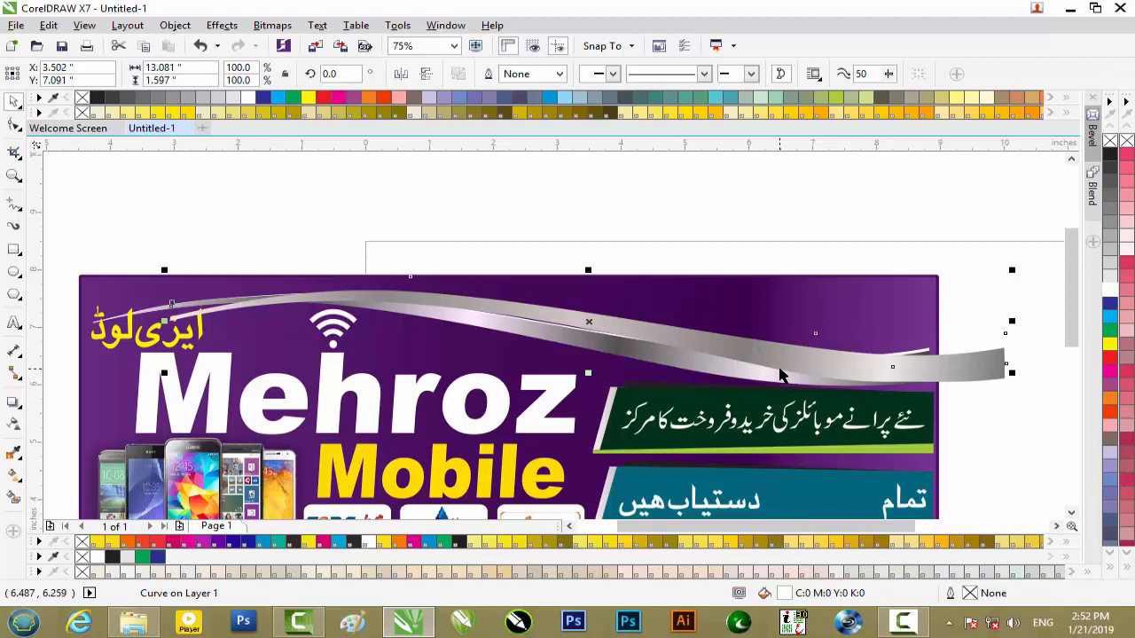
key(Up)
key(Up)
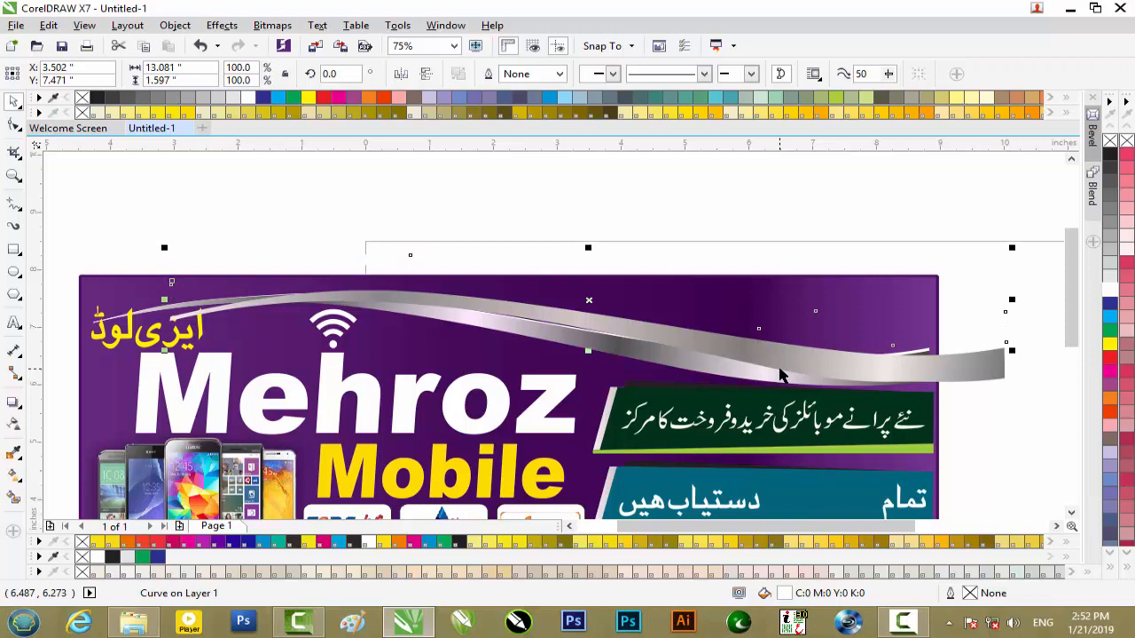
key(ctrl+Page_Up)
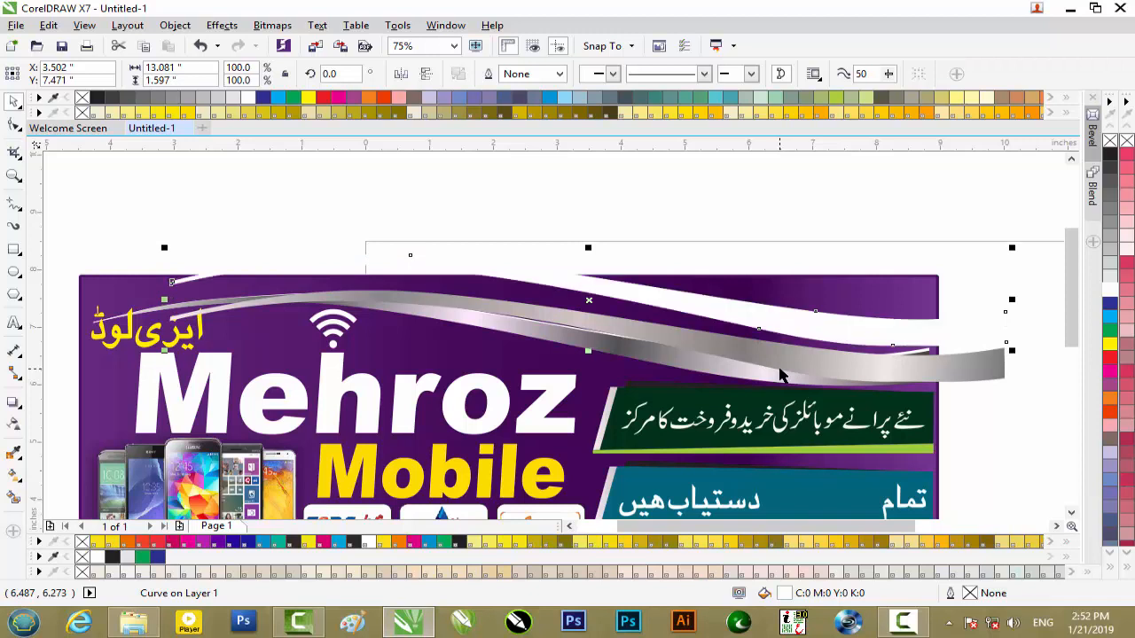
key(ctrl+Page_Up)
- Nudge the white swoosh down to Y 6.921 inches as a thin highlight along the silver swoosh's upper edge
key(Down)
key(Down)
key(Down)
key(Down)
key(Down)
key(Down)
key(Down)
key(Down)
key(Down)
key(Down)
key(Down)
key(Down)
key(Down)
key(Down)
key(Down)
key(Down)
key(Down)
key(Down)
key(Down)
key(Down)
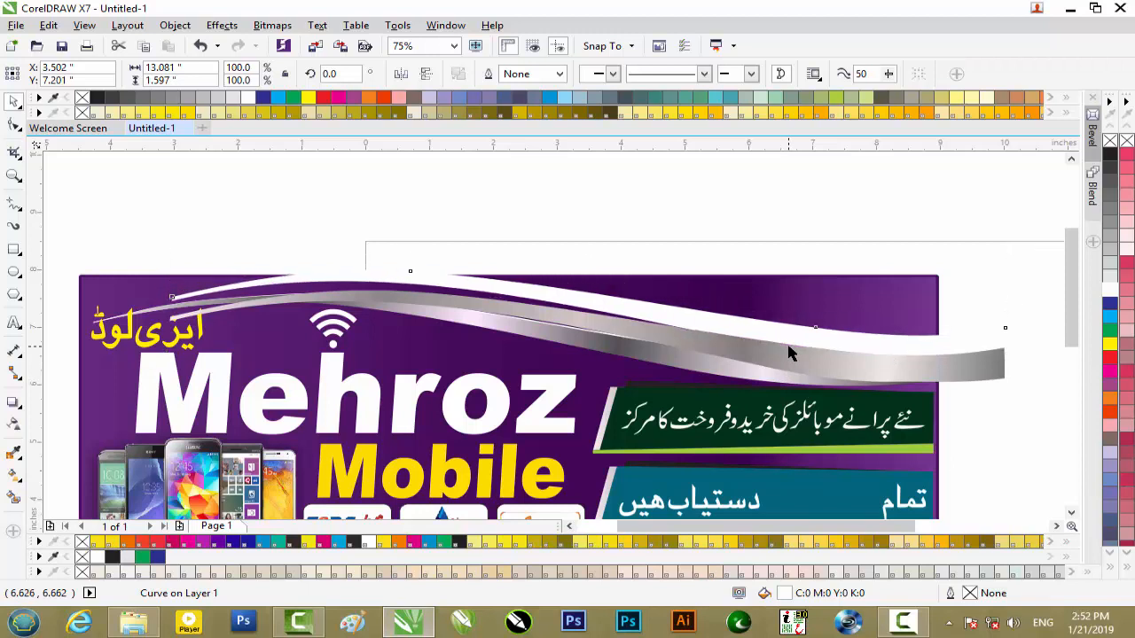
key(Down)
key(Down)
key(Down)
key(Down)
key(Down)
key(Down)
key(Down)
key(Down)
key(Down)
key(Down)
key(Down)
key(Down)
key(Down)
key(Down)
key(Down)
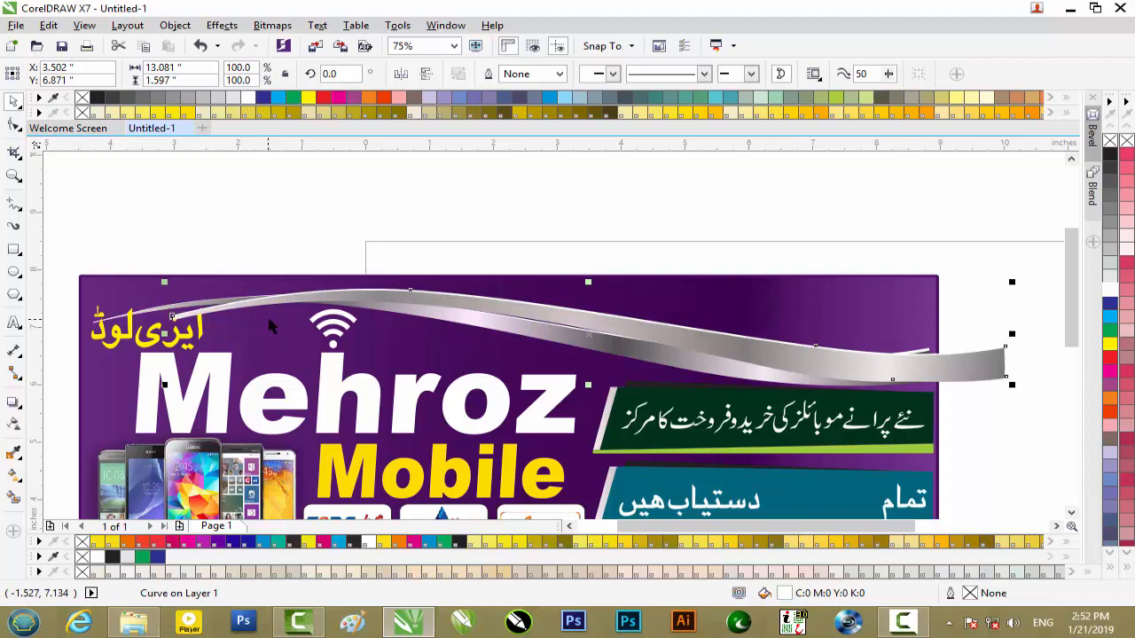
key(Up)
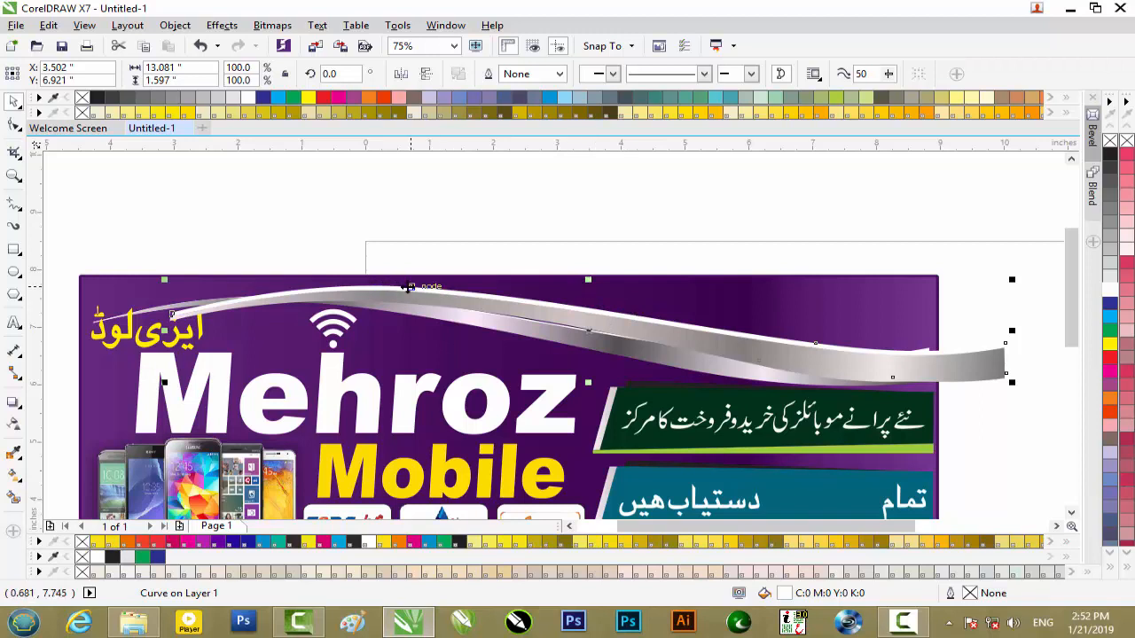
- Adjust the white swoosh to 13.318 by 1.532 inches with a 0.438° rotation, and inspect its highlight edge up close
click(588, 331)
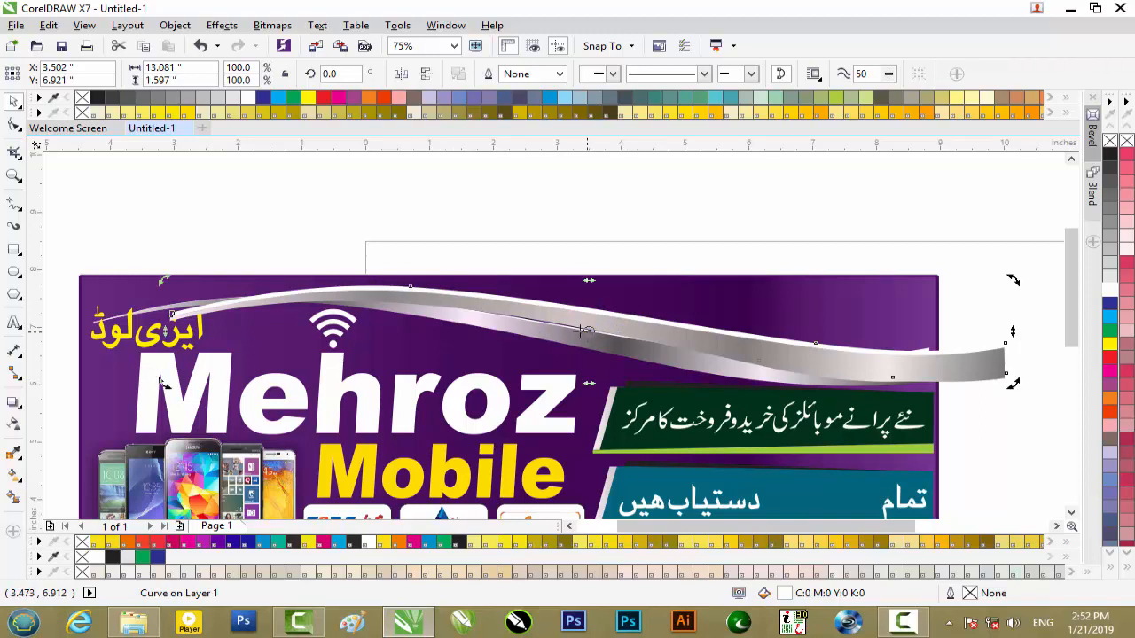
mouse_move(592, 290)
mouse_down()
mouse_move(554, 293)
mouse_move(588, 282)
mouse_up()
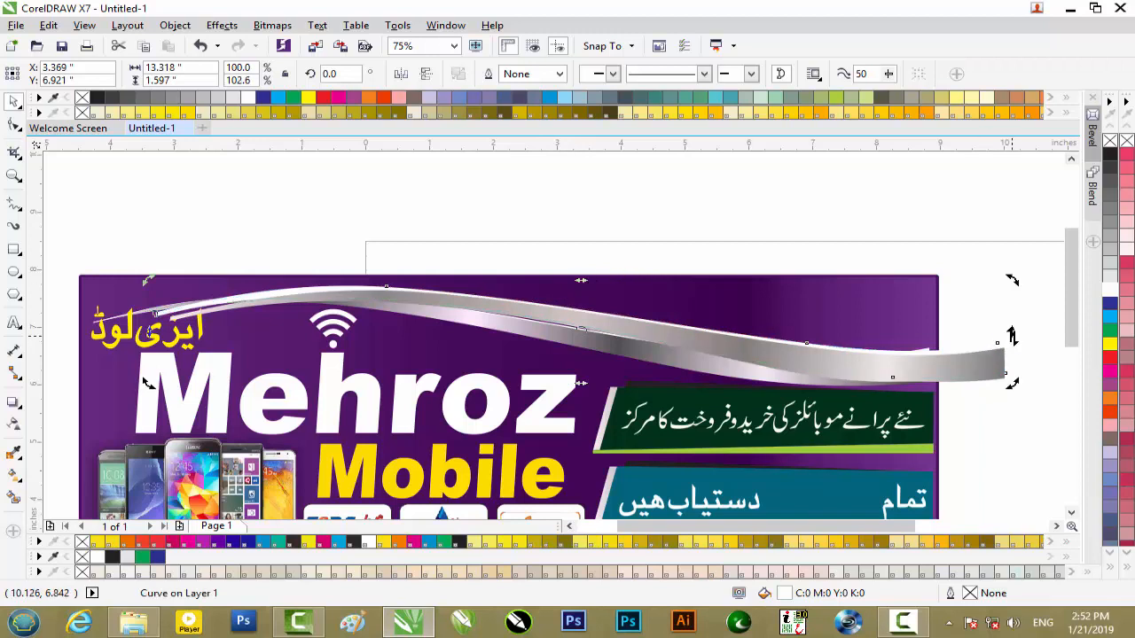
drag(148, 330, 148, 339)
scroll(864, 328, up, 2)
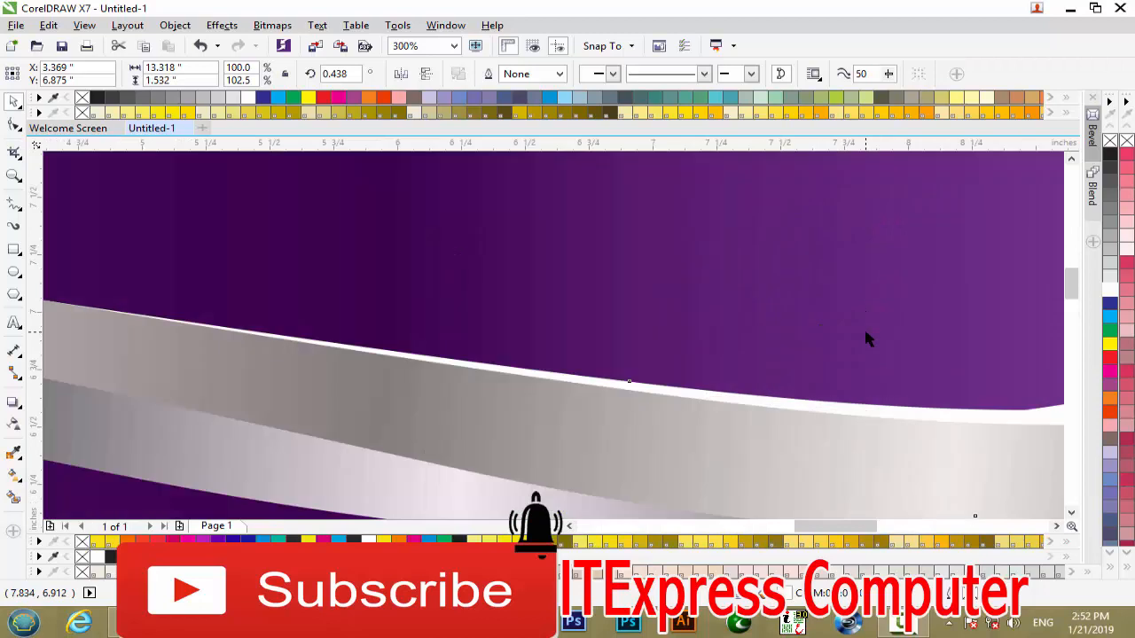
- Delete all the banner artwork from the page, and minimise the drawing program and the folder window to show the desktop
scroll(864, 327, down, 3)
scroll(858, 344, down, 1)
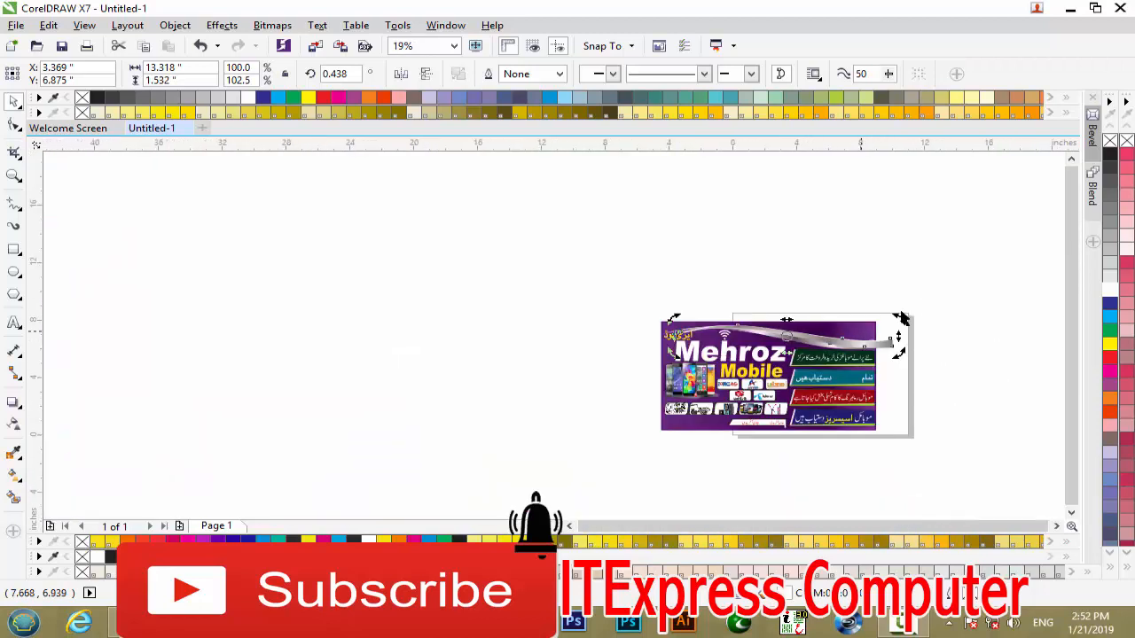
drag(948, 279, 581, 480)
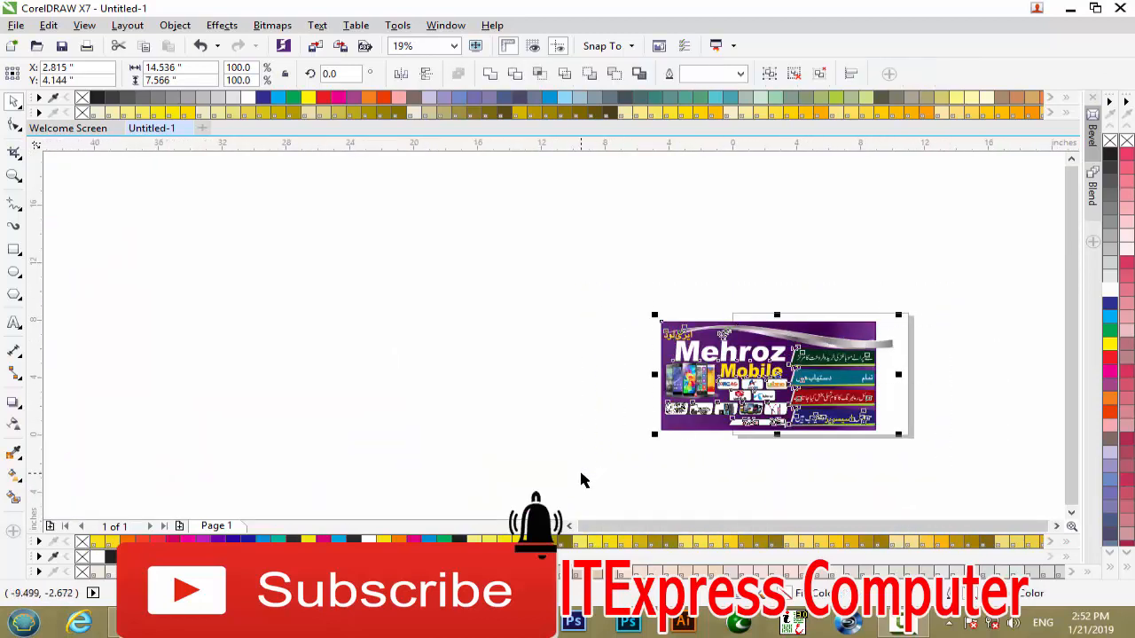
key(Delete)
click(1067, 11)
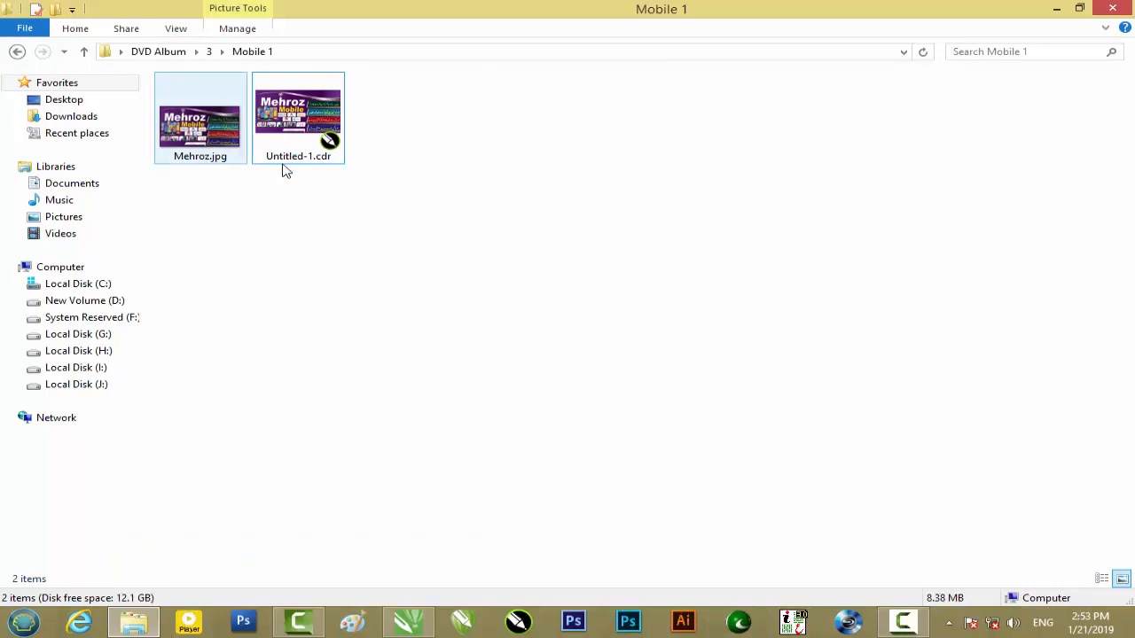
click(1056, 8)
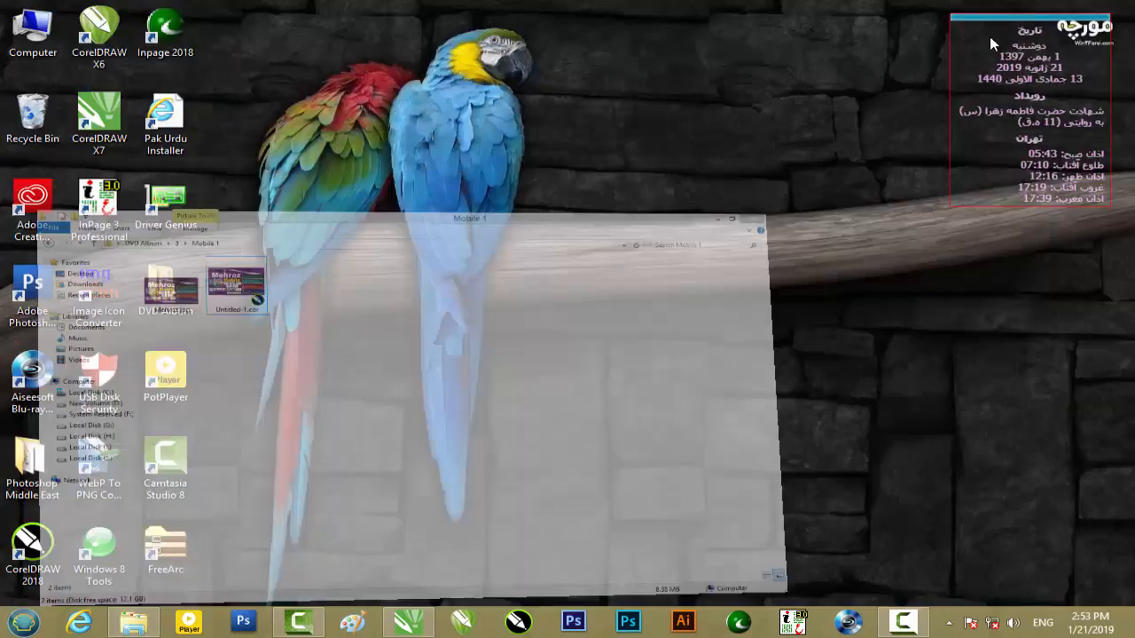